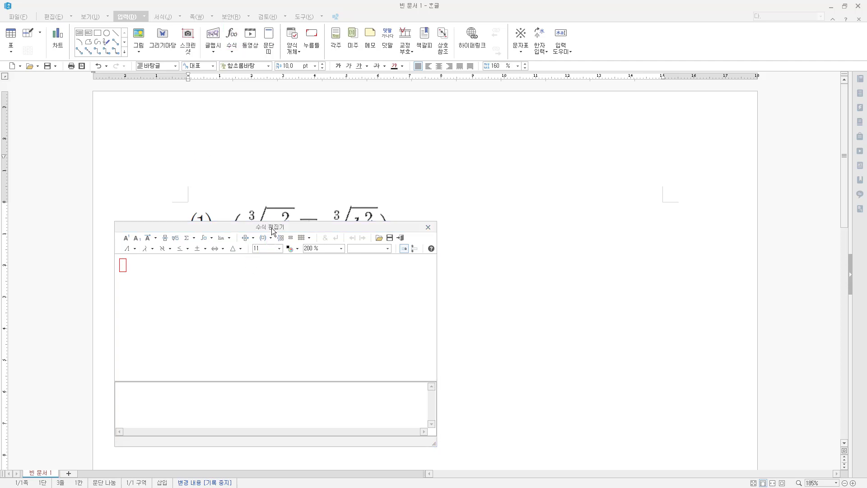
# Step: Move the equation editor window below the sample formula so the whole expression can be read
pyautogui.moveTo(272, 228); pyautogui.dragTo(303, 255)
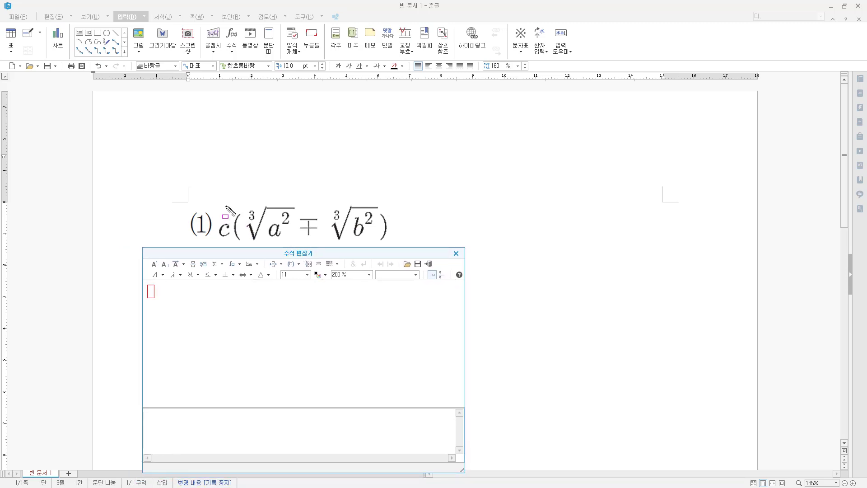
pyautogui.moveTo(219, 243); pyautogui.dragTo(399, 243)
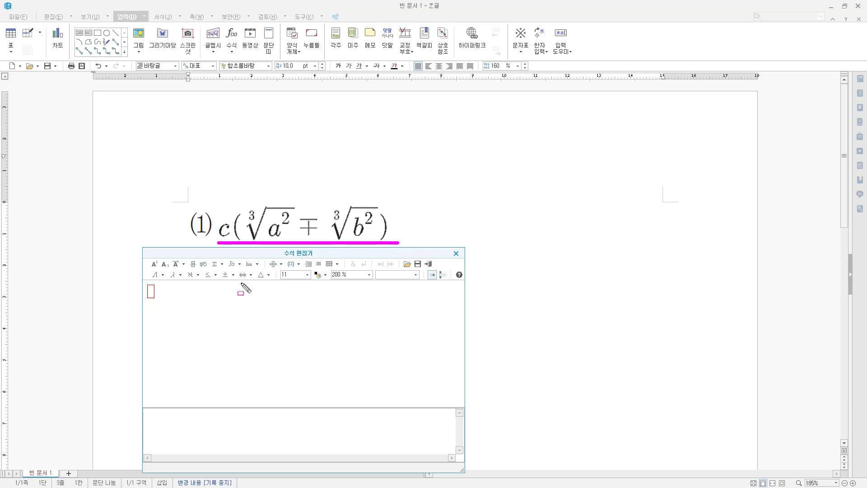
pyautogui.press('Escape')
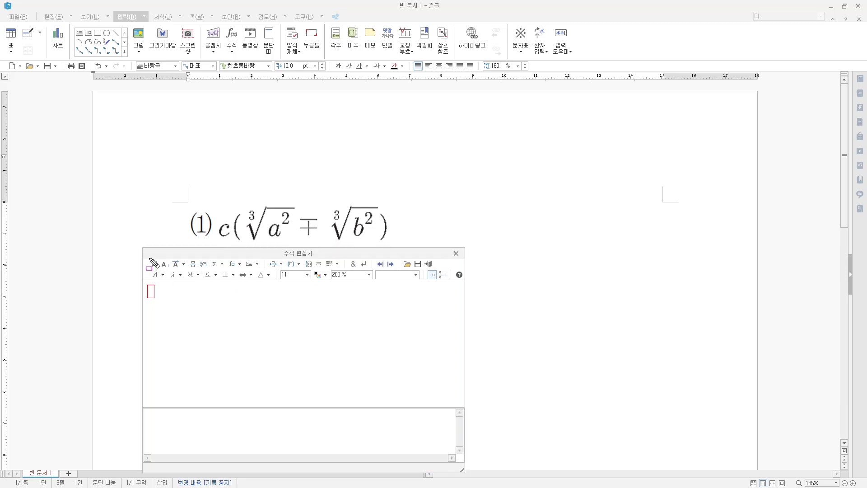
# Step: Examine the superscript and subscript templates and the available accent decorations in the equation editor
pyautogui.moveTo(149, 258); pyautogui.dragTo(162, 271)
pyautogui.moveTo(160, 256); pyautogui.dragTo(172, 271)
pyautogui.moveTo(175, 264); pyautogui.dragTo(184, 269)
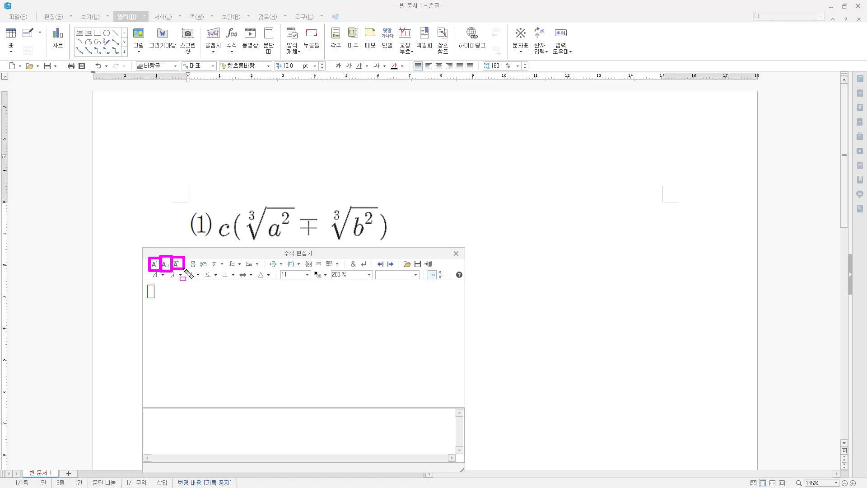
pyautogui.press('Escape')
pyautogui.hotkey('ctrl', '2')
pyautogui.moveTo(179, 260); pyautogui.dragTo(189, 271)
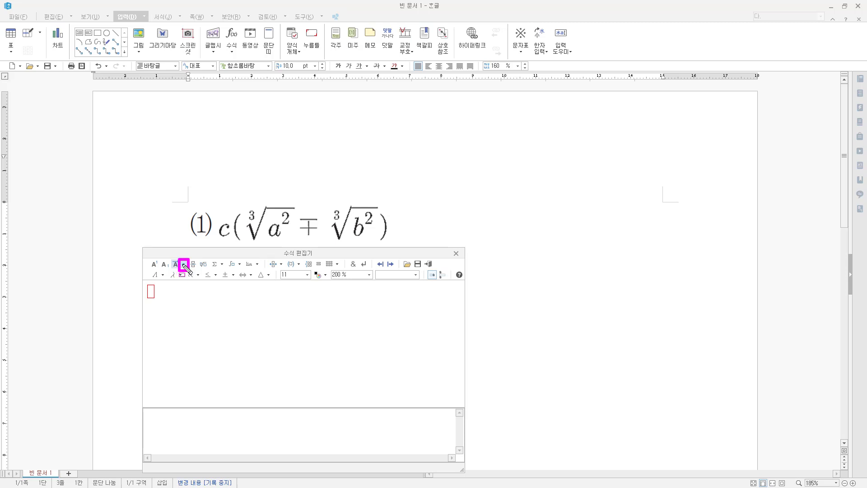
pyautogui.press('Escape')
pyautogui.click(183, 264)
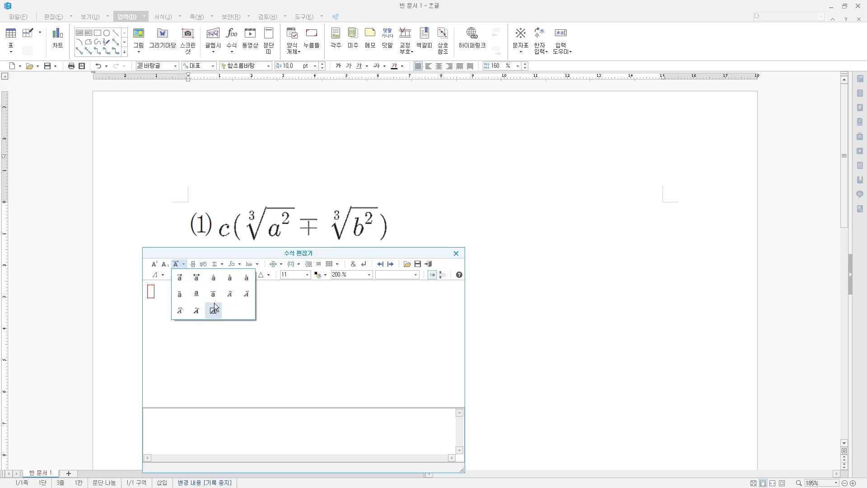
pyautogui.click(202, 251)
pyautogui.hotkey('ctrl', 'shift', 'd')
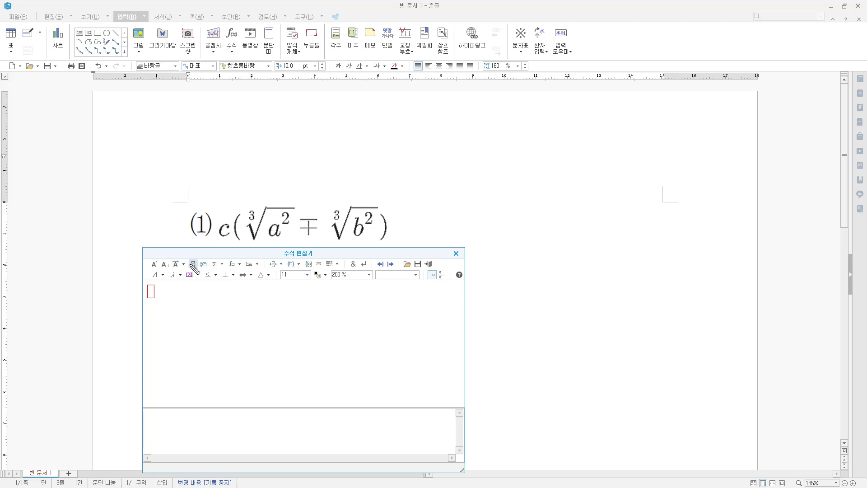
# Step: Examine the fraction, root, summation, integral and limit templates in the equation editor
pyautogui.moveTo(188, 257); pyautogui.dragTo(199, 271)
pyautogui.moveTo(198, 258); pyautogui.dragTo(210, 270)
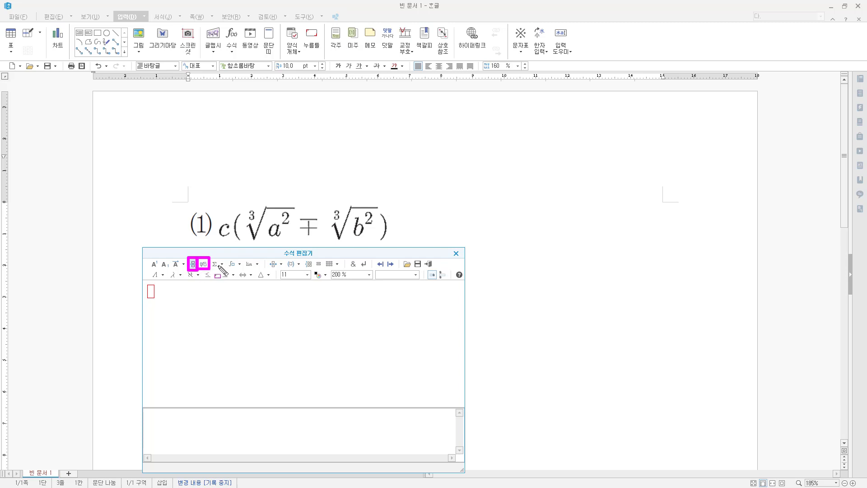
pyautogui.moveTo(211, 259); pyautogui.dragTo(228, 271)
pyautogui.press('Escape')
pyautogui.click(223, 264)
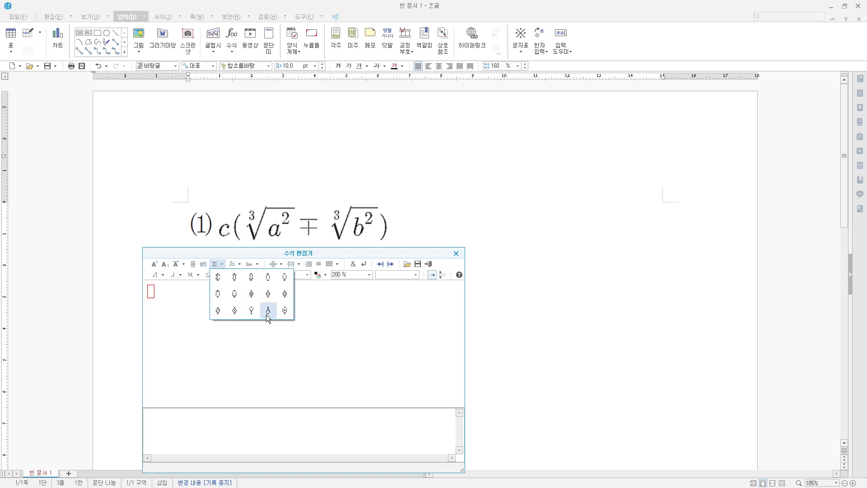
pyautogui.hotkey('ctrl', '2')
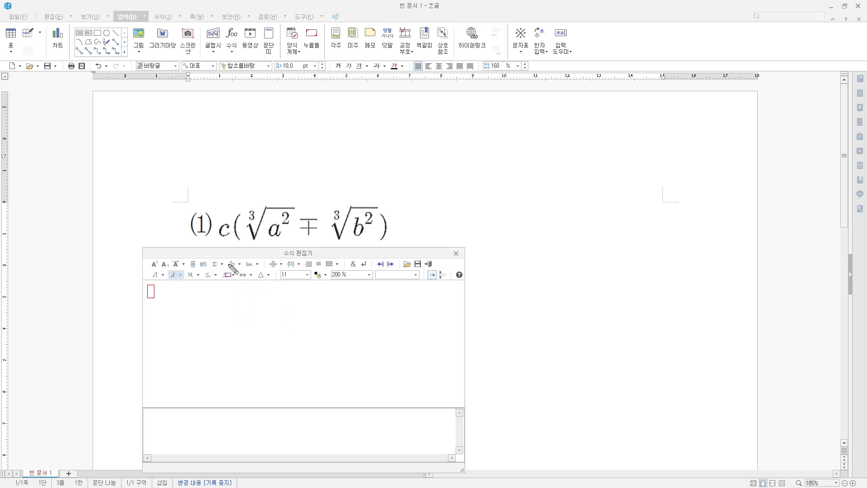
pyautogui.moveTo(227, 257); pyautogui.dragTo(245, 270)
pyautogui.press('Escape')
pyautogui.click(242, 265)
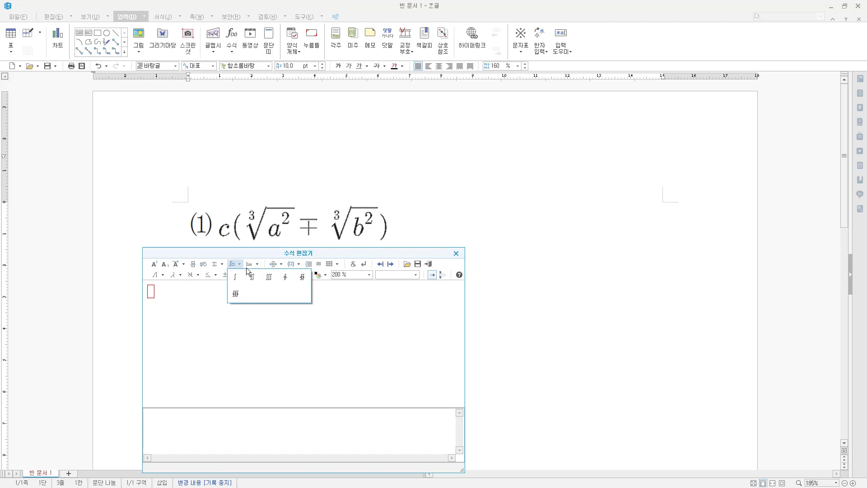
pyautogui.click(242, 256)
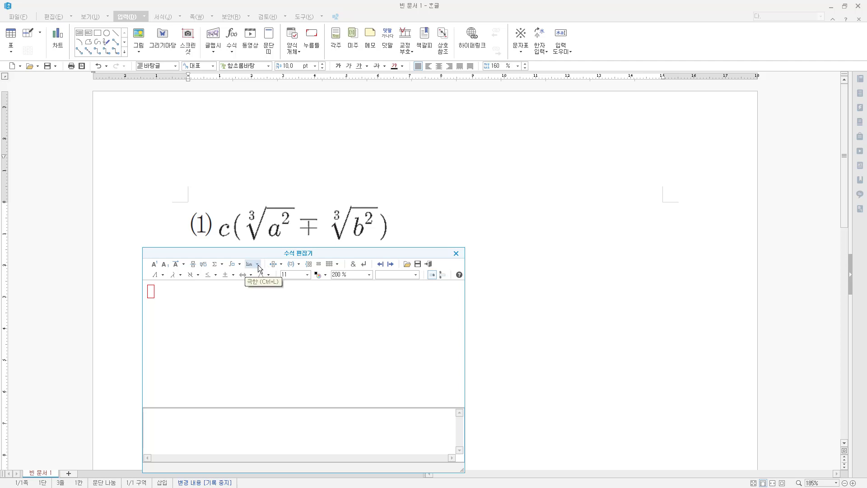
pyautogui.click(258, 264)
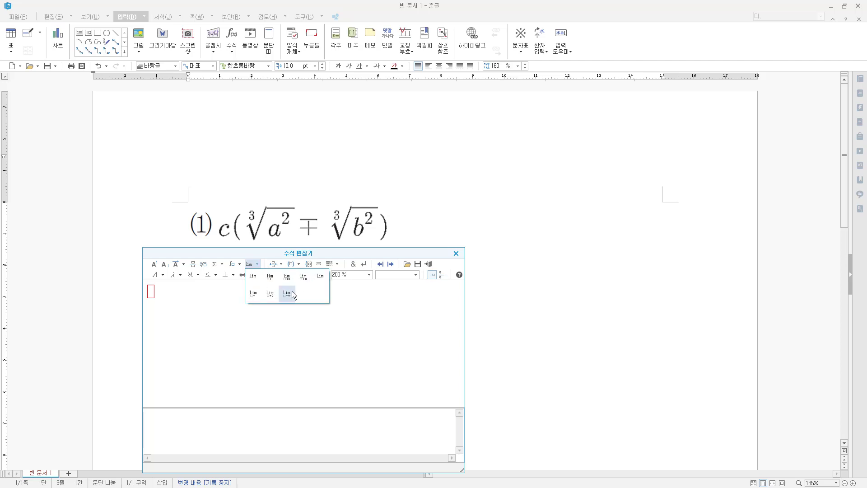
# Step: Review the relation arrow, bracket and matrix templates offered for equations
pyautogui.click(280, 265)
pyautogui.click(280, 265)
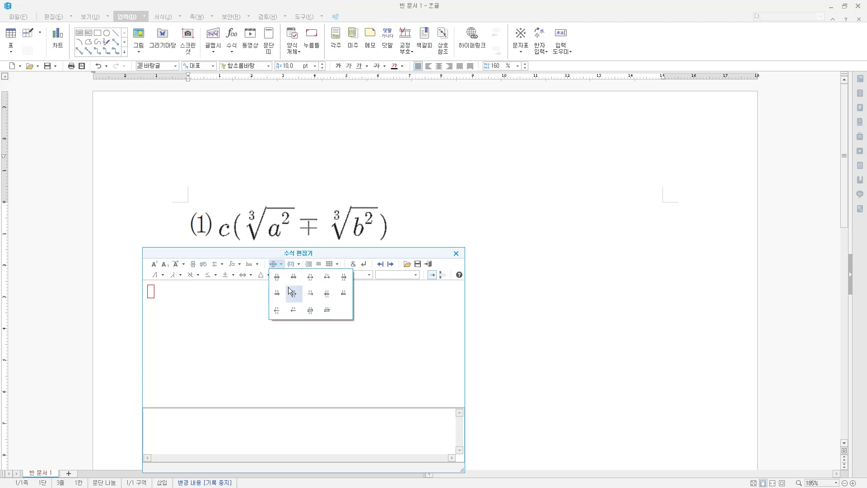
pyautogui.click(299, 265)
pyautogui.click(299, 265)
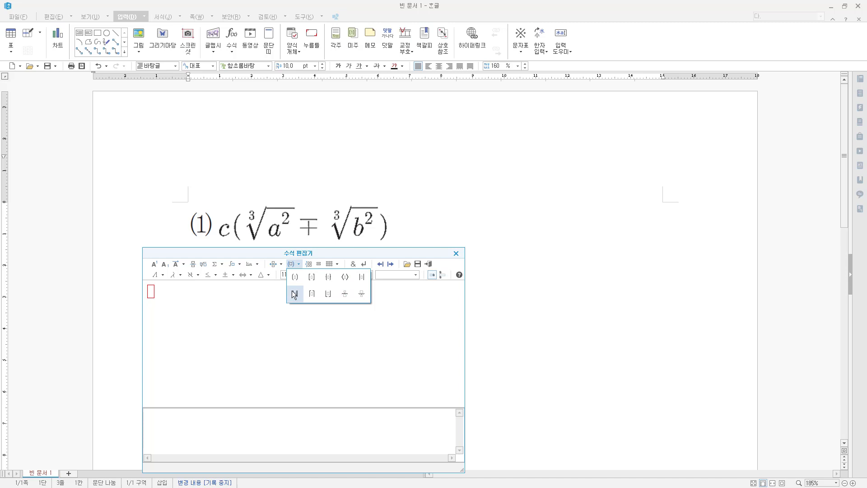
pyautogui.click(315, 252)
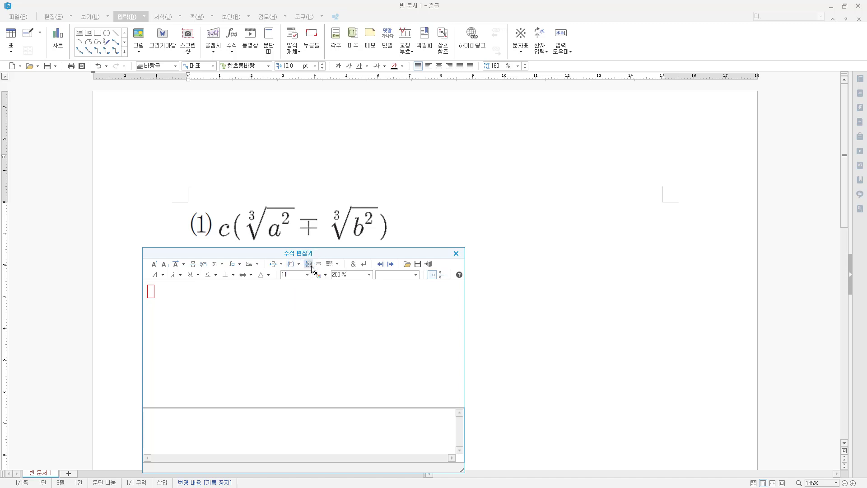
pyautogui.click(339, 265)
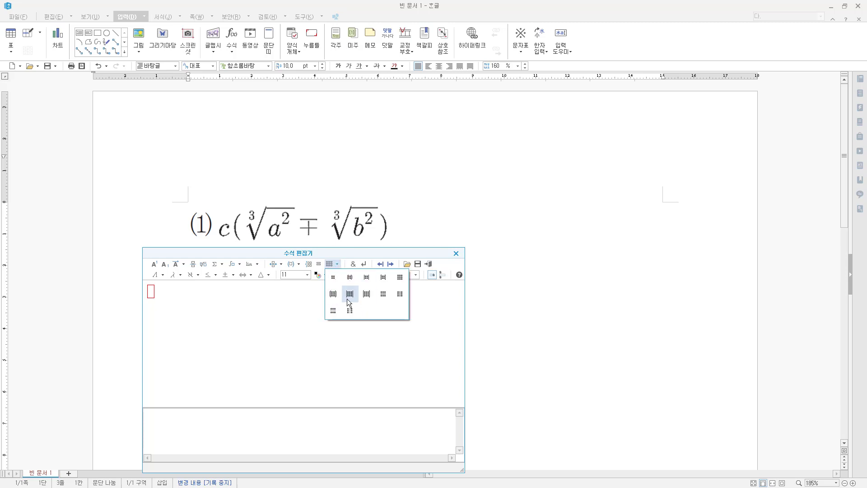
pyautogui.click(338, 265)
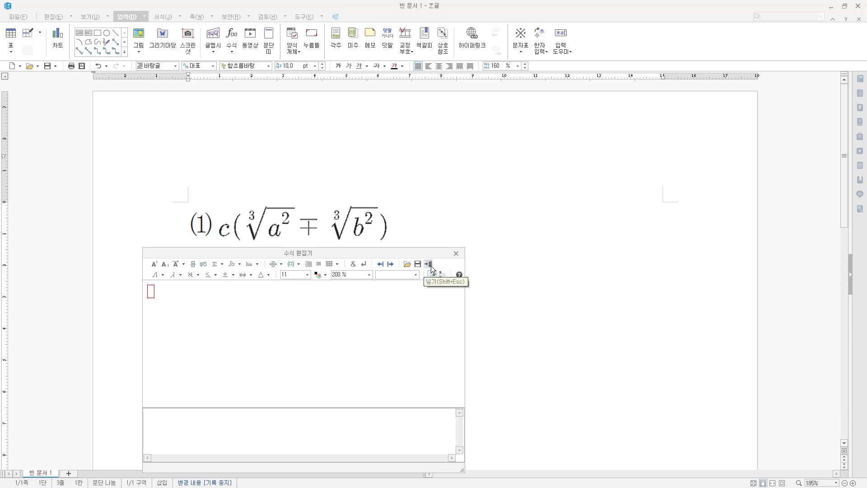
# Step: Review the uppercase Greek, lowercase Greek and special letter symbol sets
pyautogui.click(163, 276)
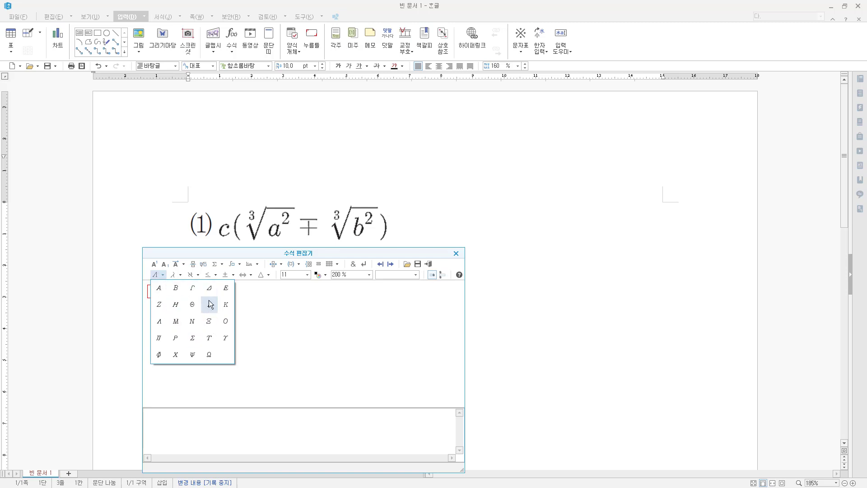
pyautogui.click(181, 275)
pyautogui.click(181, 276)
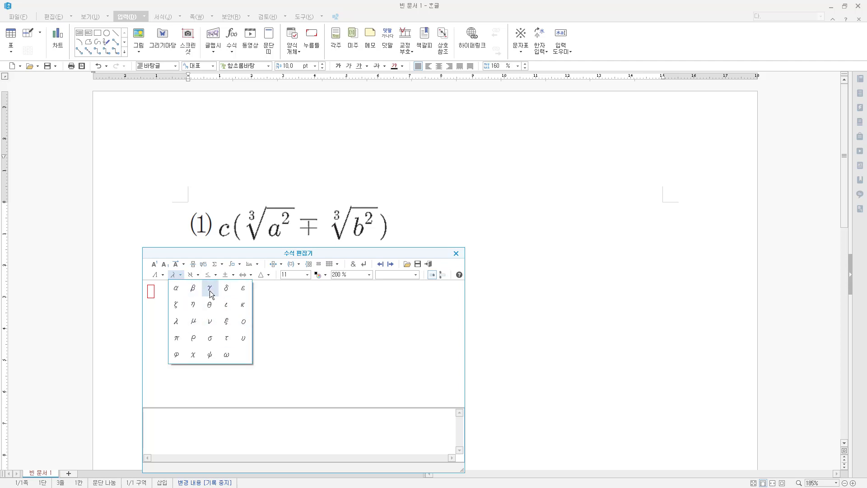
pyautogui.click(199, 275)
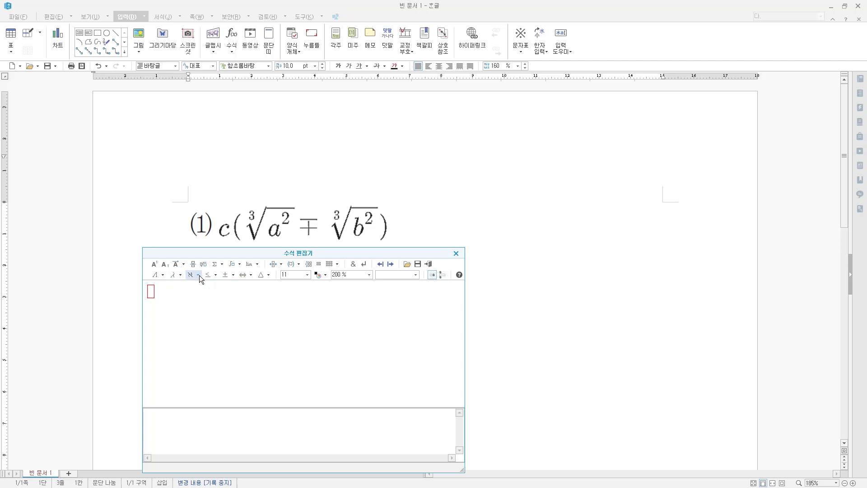
pyautogui.click(199, 275)
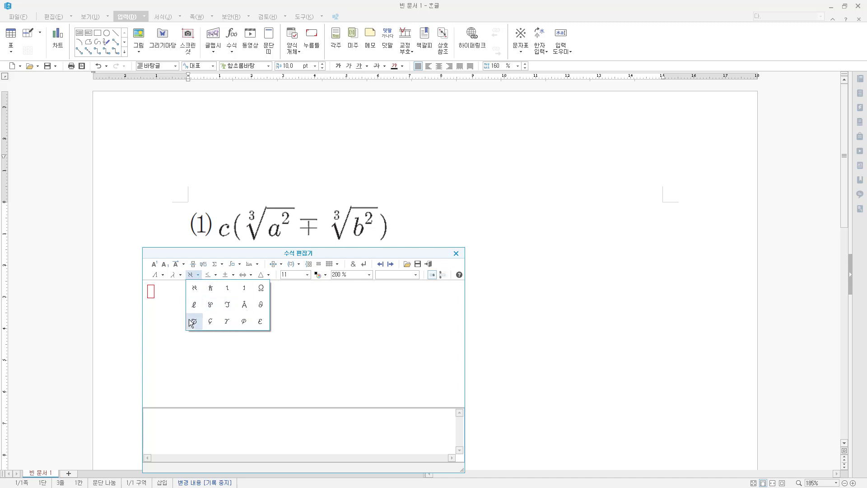
# Step: Review the sum and set symbols, the operator and logic symbols, the arrows and the miscellaneous symbols
pyautogui.click(210, 274)
pyautogui.click(216, 277)
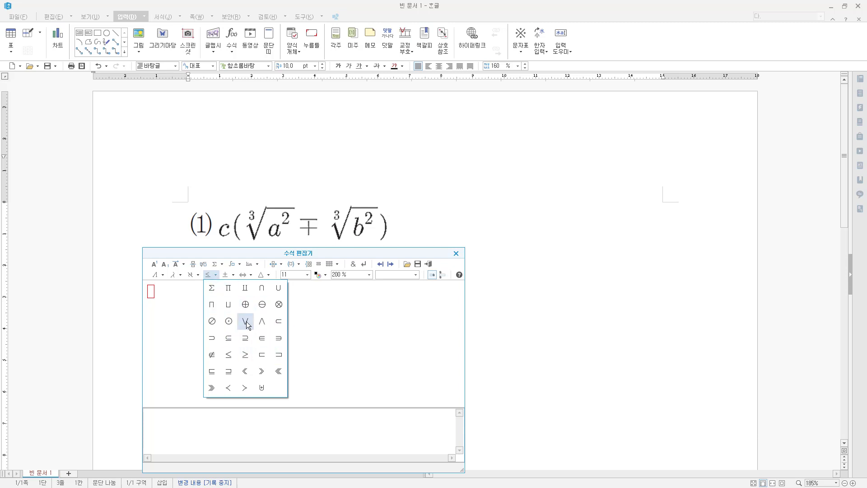
pyautogui.click(226, 275)
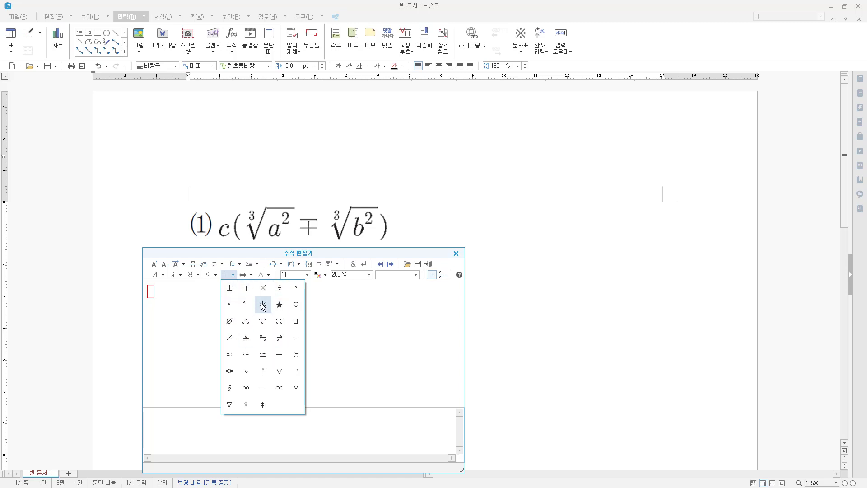
pyautogui.click(252, 276)
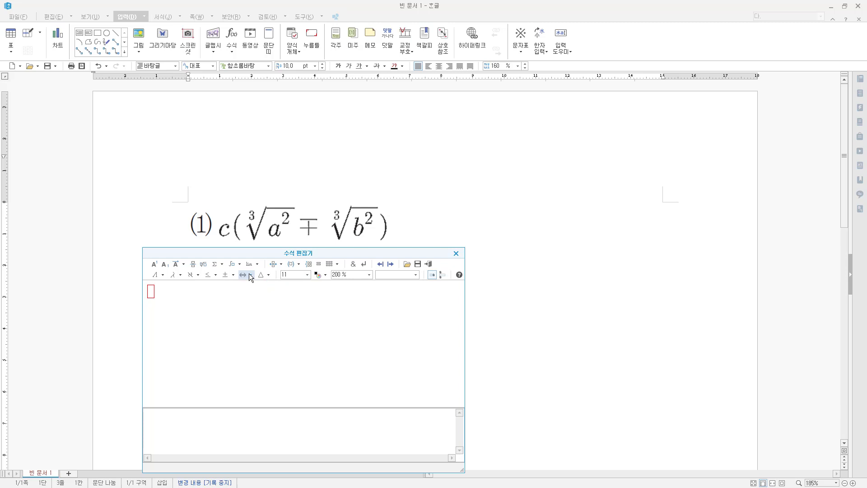
pyautogui.click(251, 276)
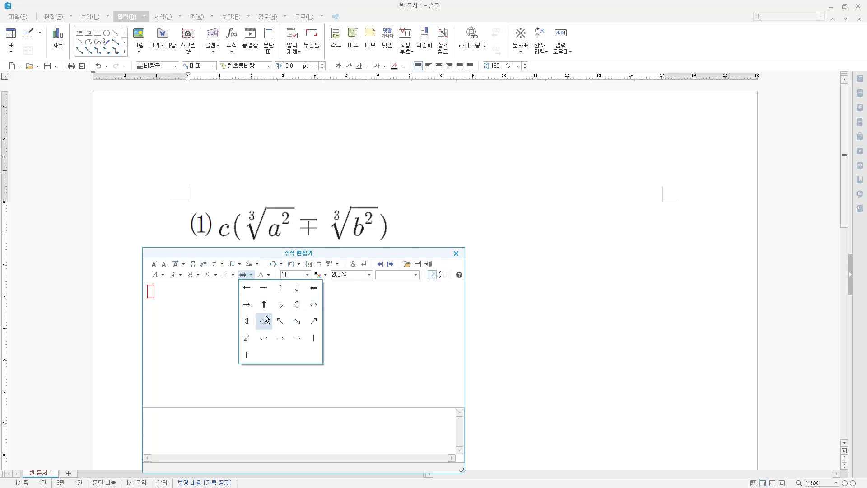
pyautogui.click(266, 275)
pyautogui.click(268, 275)
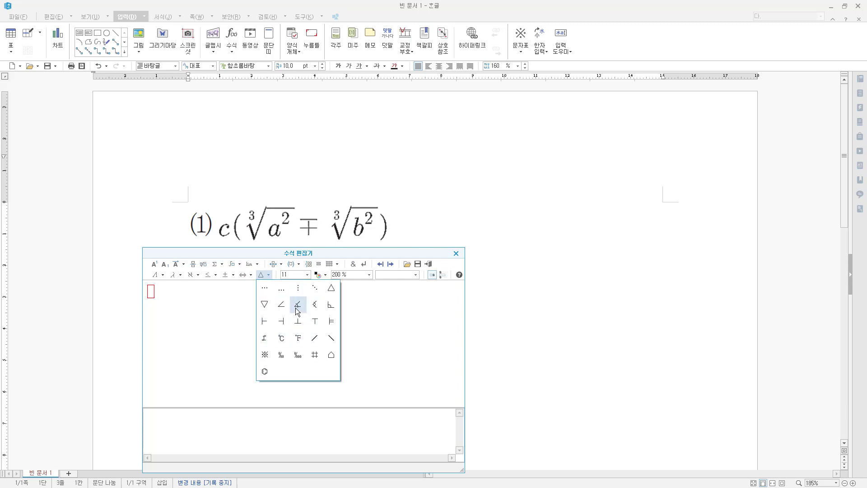
# Step: Check the font size and text colour choices for the equation without changing either
pyautogui.click(309, 279)
pyautogui.click(309, 276)
pyautogui.click(308, 276)
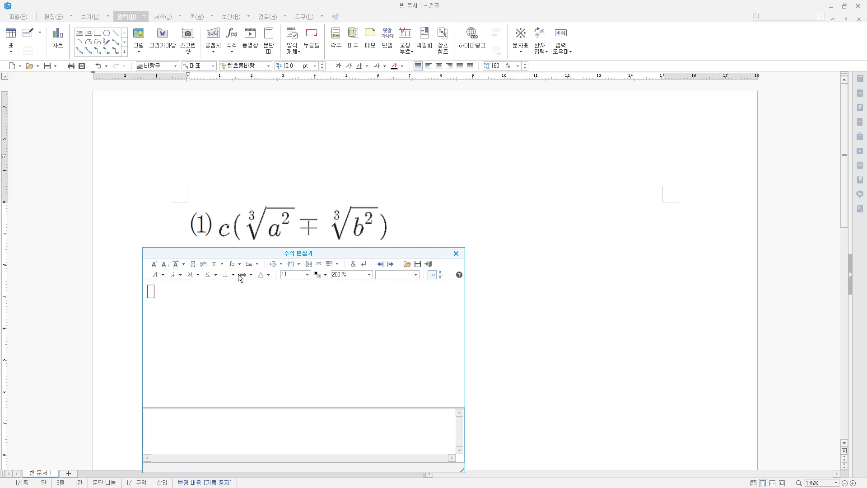
pyautogui.click(326, 275)
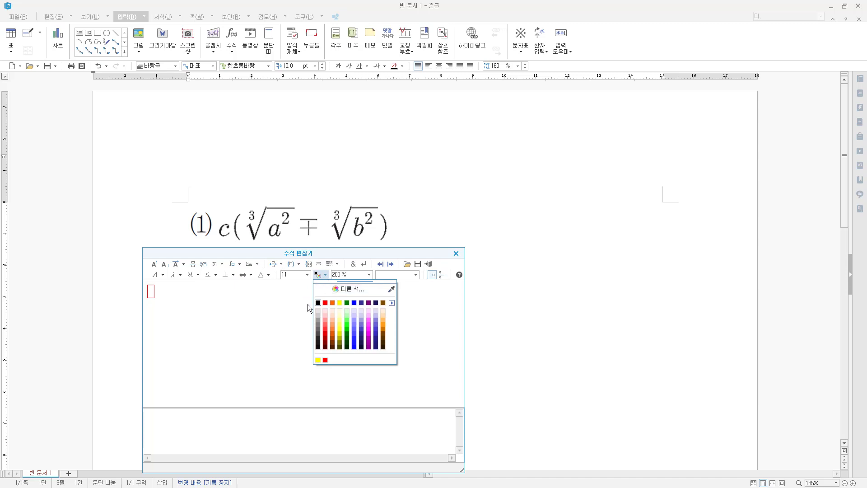
pyautogui.click(370, 275)
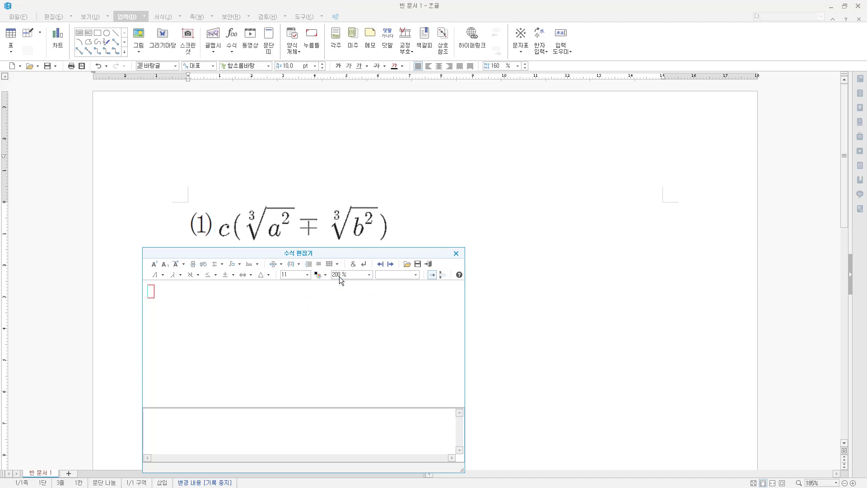
# Step: Try the equation display zoom at 100% and 300%, and return it to 200%
pyautogui.click(369, 274)
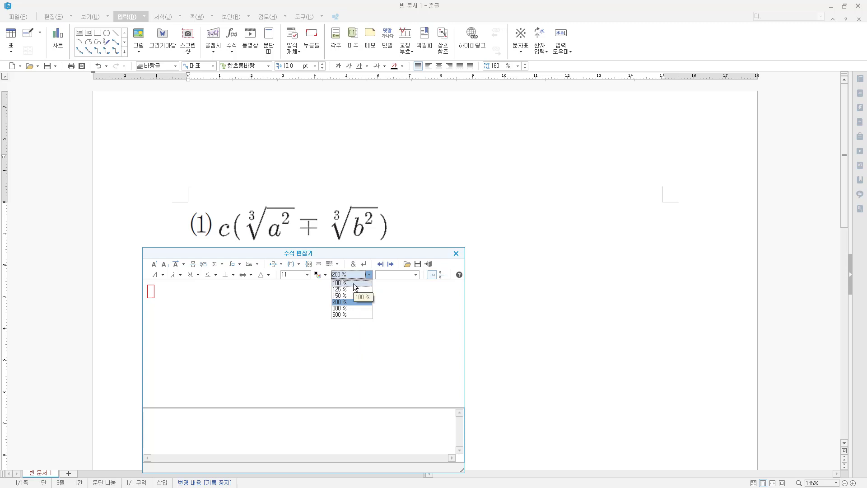
pyautogui.click(352, 282)
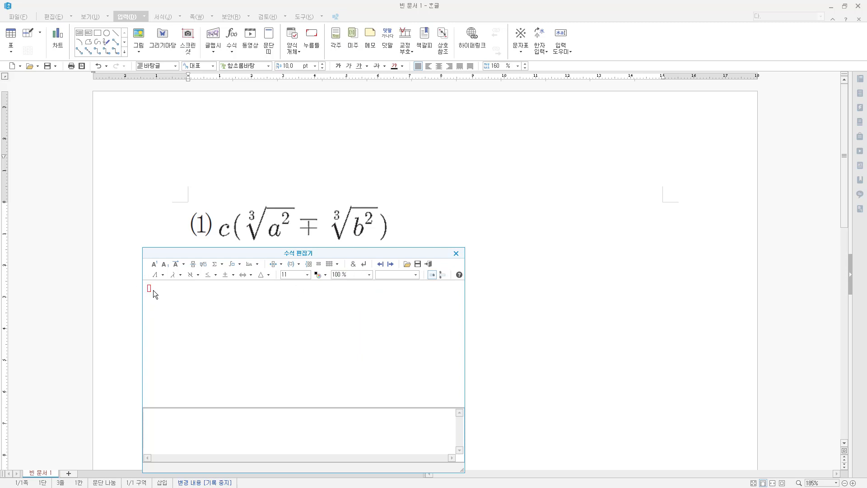
pyautogui.click(370, 274)
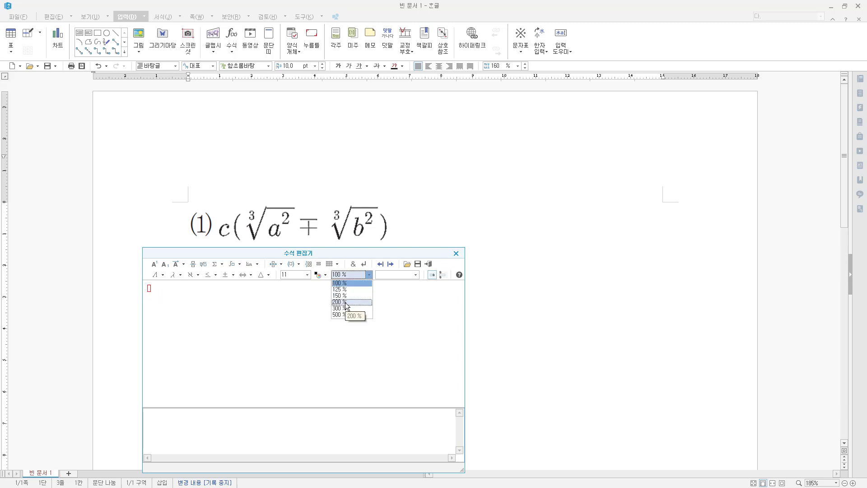
pyautogui.click(346, 303)
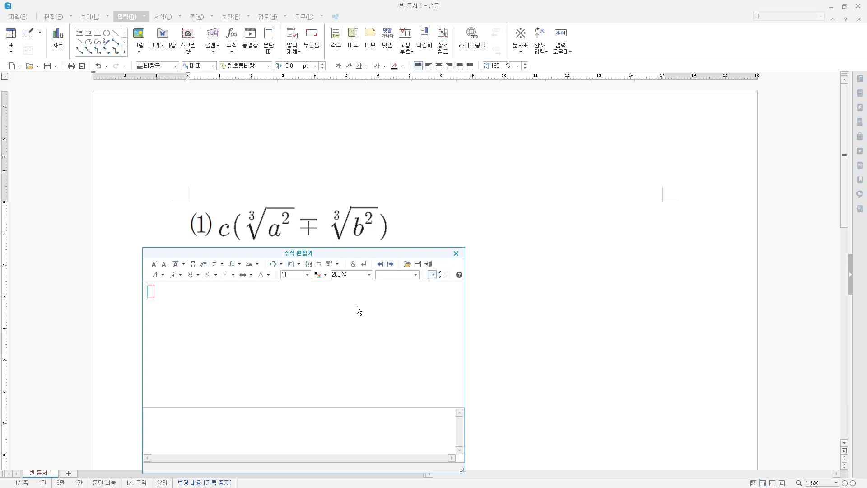
pyautogui.click(368, 275)
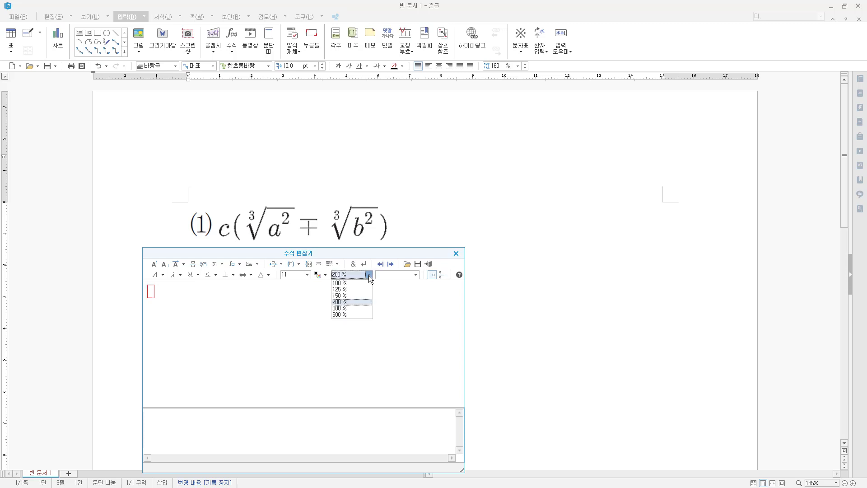
pyautogui.click(340, 309)
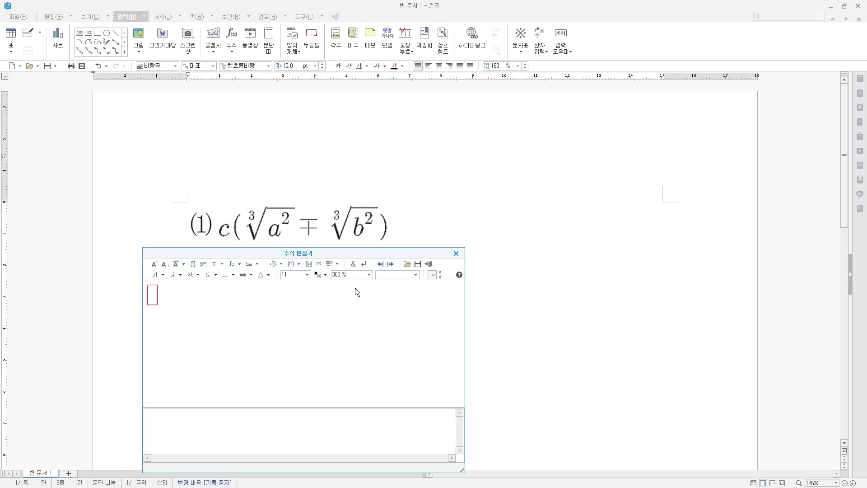
pyautogui.click(366, 274)
pyautogui.click(340, 302)
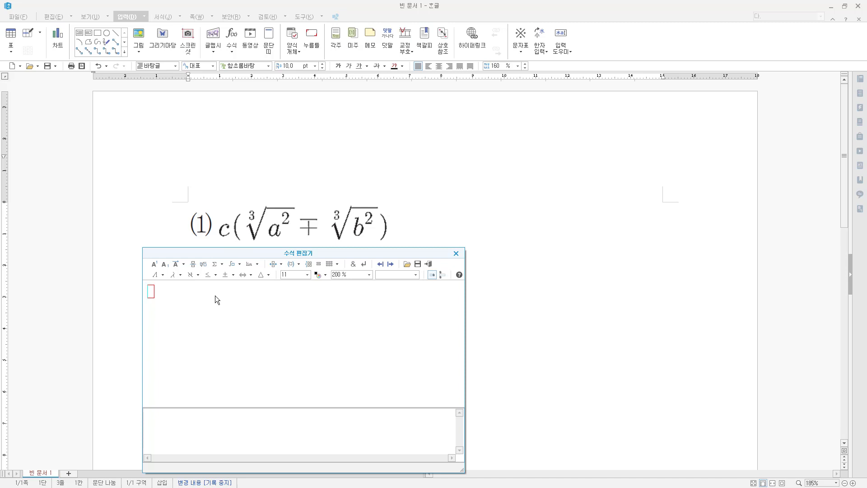
# Step: Start the equation with "c(" followed by a root template
pyautogui.write('c')
pyautogui.write('(')
pyautogui.moveTo(198, 257); pyautogui.dragTo(210, 270)
pyautogui.press('Escape')
pyautogui.click(204, 265)
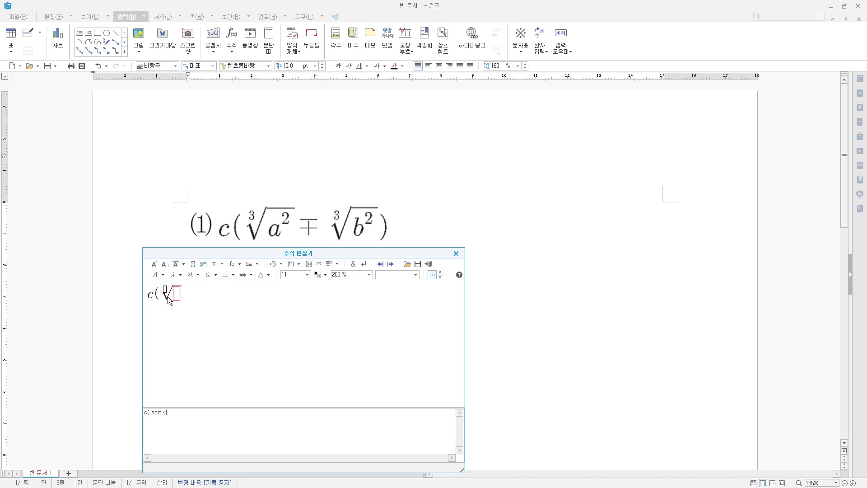
pyautogui.moveTo(161, 281); pyautogui.dragTo(185, 306)
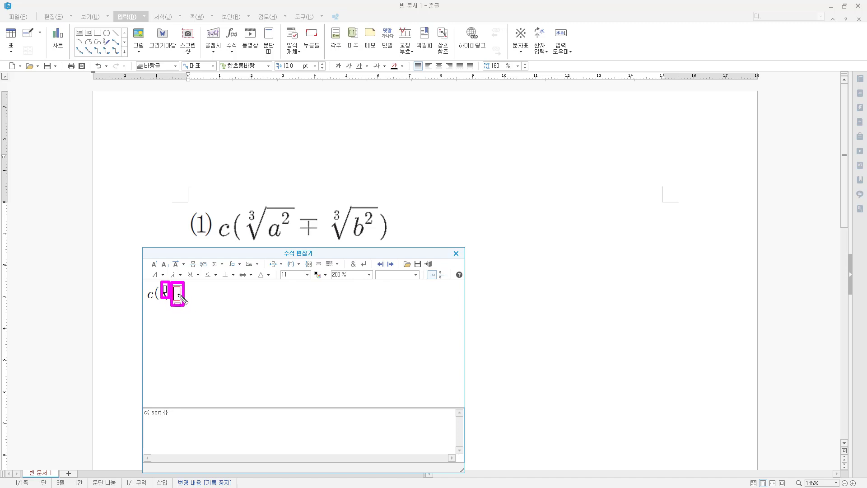
pyautogui.press('Escape')
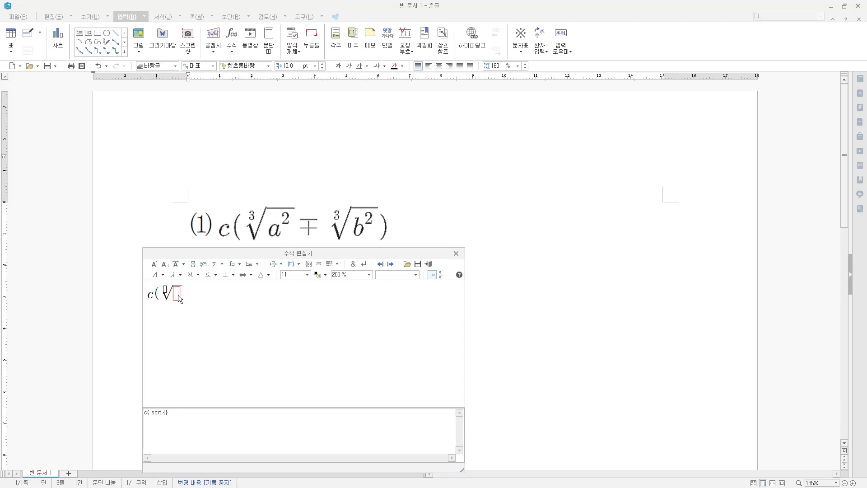
# Step: Enter a under the root sign and give it the superscript 2
pyautogui.click(177, 298)
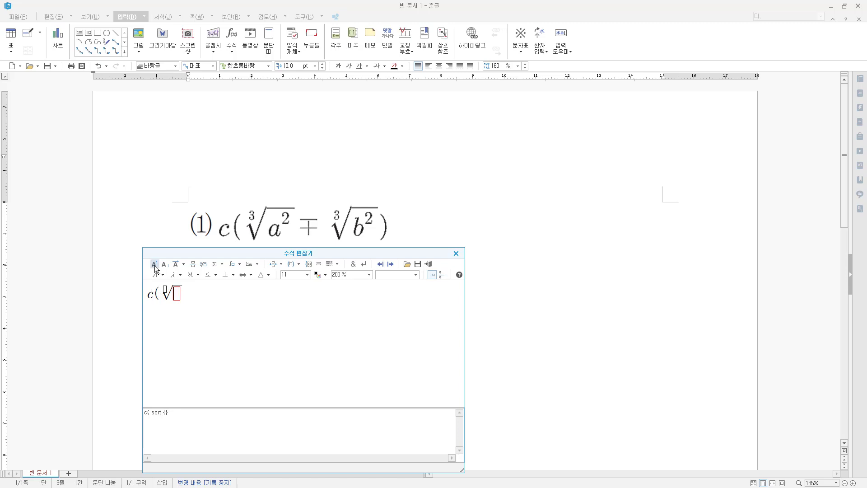
pyautogui.write('a')
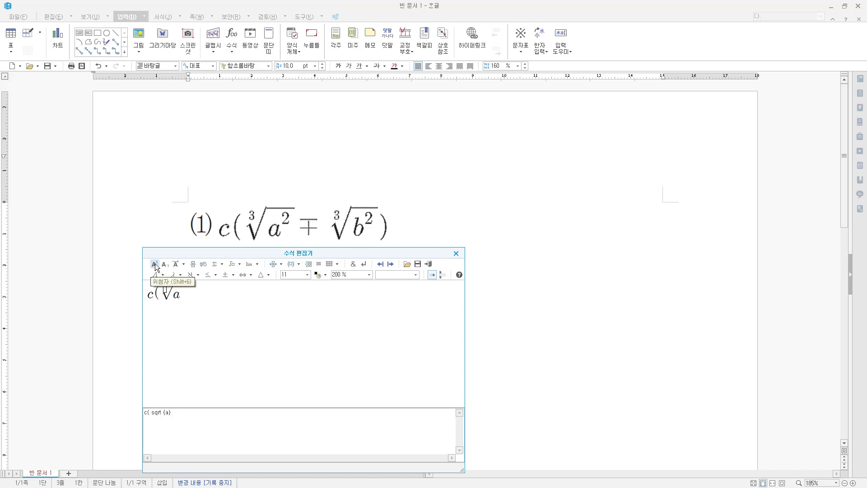
pyautogui.click(155, 265)
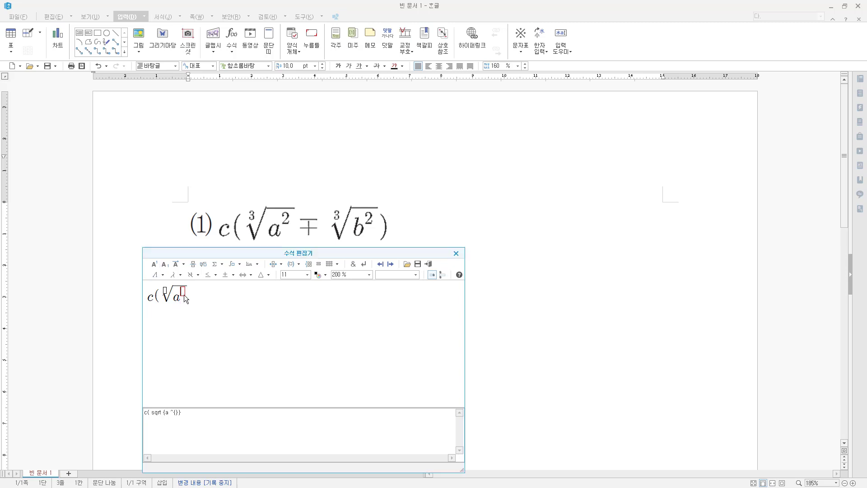
pyautogui.write('2')
# Step: Set the index of the root over a² to 3
pyautogui.moveTo(163, 287); pyautogui.dragTo(170, 297)
pyautogui.hotkey('shift', 'Tab')
pyautogui.press('Tab')
pyautogui.press('Right')
pyautogui.press('Right')
pyautogui.press('Right')
pyautogui.press('Right')
pyautogui.press('Left')
pyautogui.write('3')
pyautogui.moveTo(188, 286); pyautogui.dragTo(202, 305)
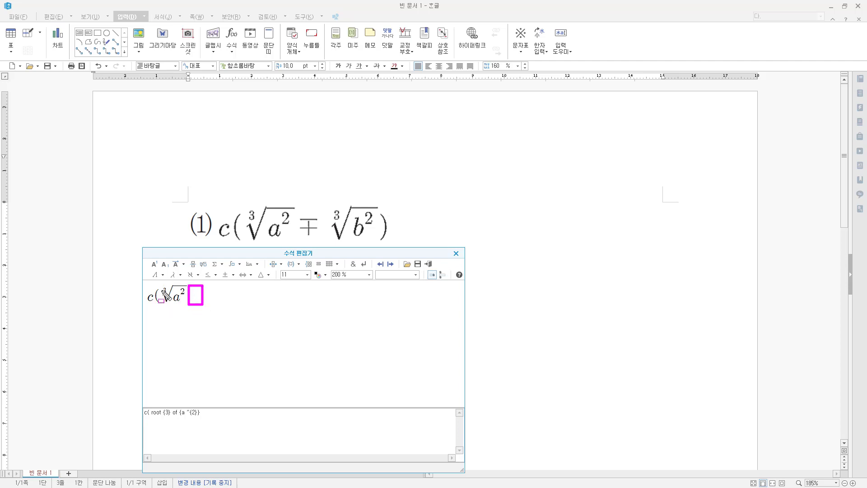
pyautogui.moveTo(160, 285)
pyautogui.mouseDown()
pyautogui.moveTo(168, 299)
pyautogui.moveTo(186, 296)
pyautogui.mouseUp()
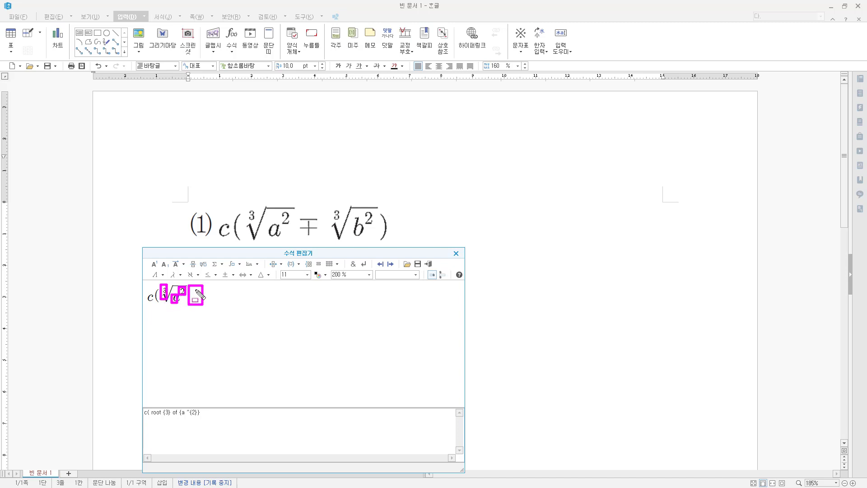
pyautogui.press('Escape')
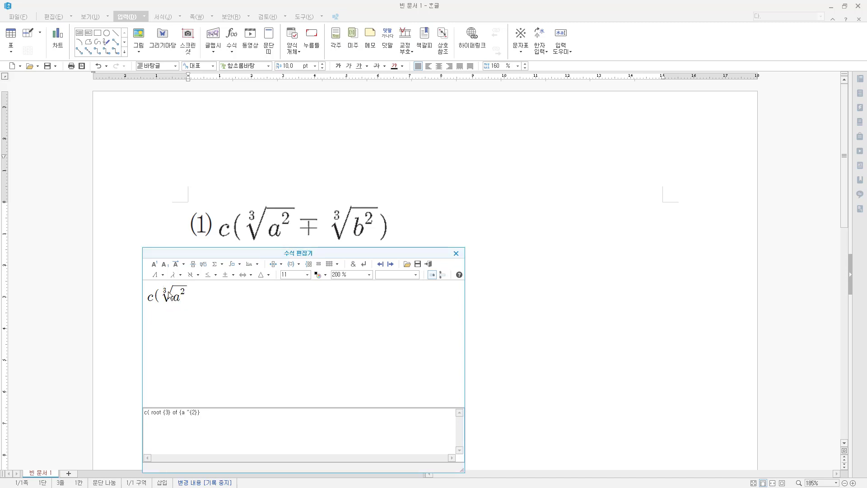
pyautogui.click(168, 294)
pyautogui.write('dsds')
pyautogui.press('BackSpace')
pyautogui.press('BackSpace')
pyautogui.press('BackSpace')
# Step: Add the ∓ operator after the first root, followed by a second root containing b
pyautogui.click(225, 275)
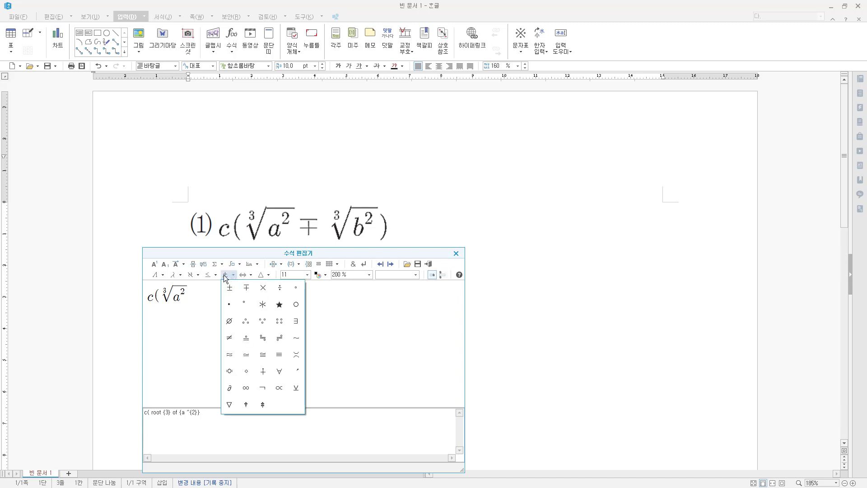
pyautogui.click(247, 290)
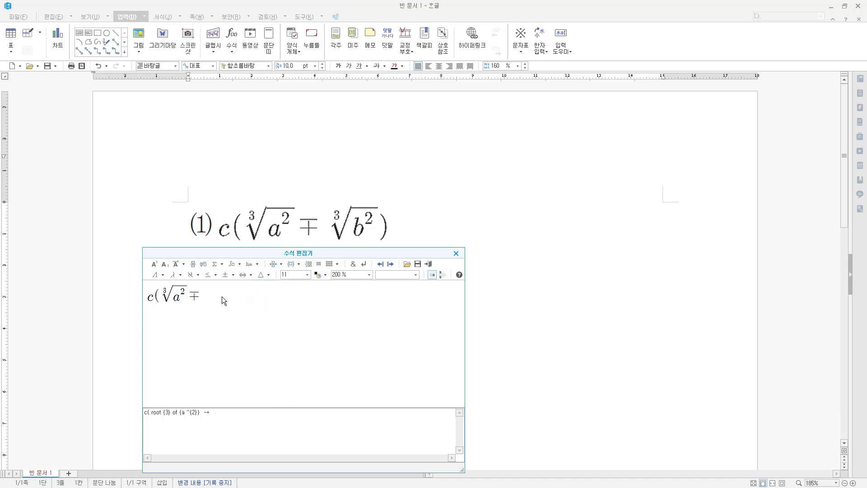
pyautogui.click(204, 267)
pyautogui.write('b')
pyautogui.moveTo(150, 257); pyautogui.dragTo(159, 271)
pyautogui.press('Escape')
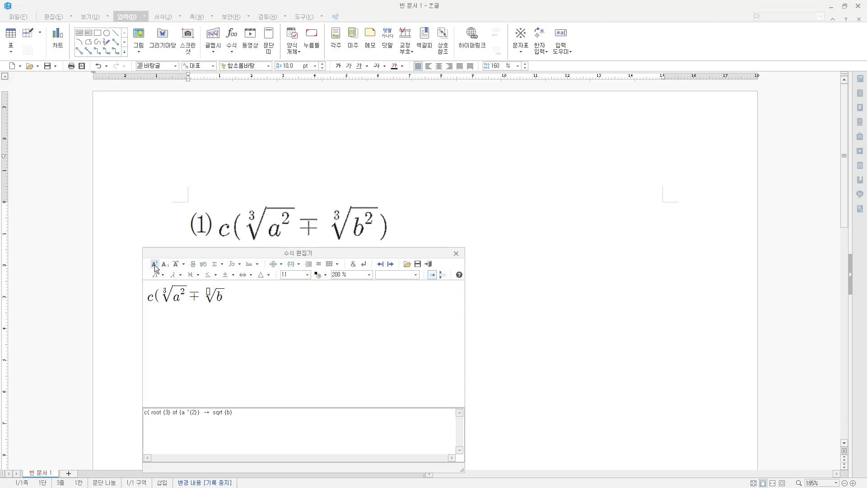
# Step: Complete the second root with b² and the index 3, and close the parenthesis
pyautogui.click(155, 266)
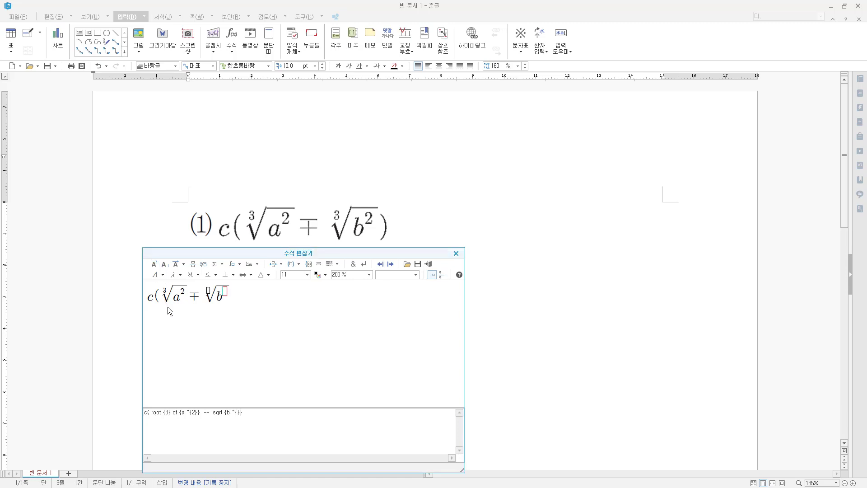
pyautogui.write('2')
pyautogui.click(207, 290)
pyautogui.press('Escape')
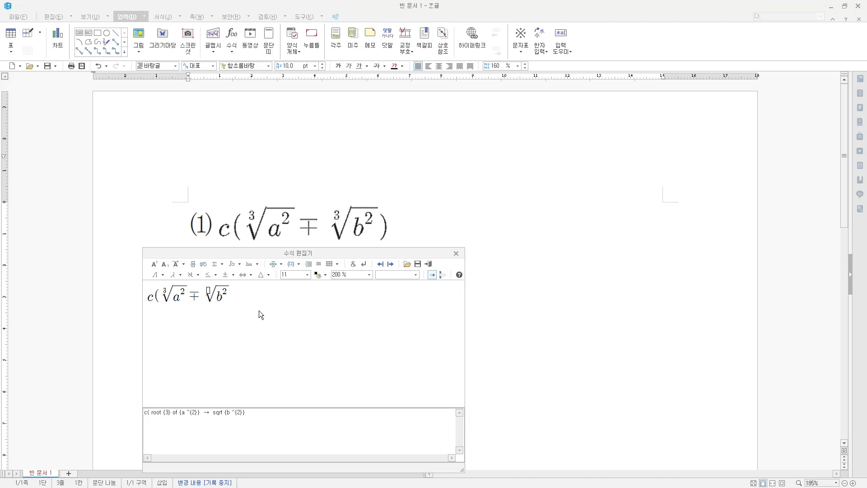
pyautogui.click(231, 296)
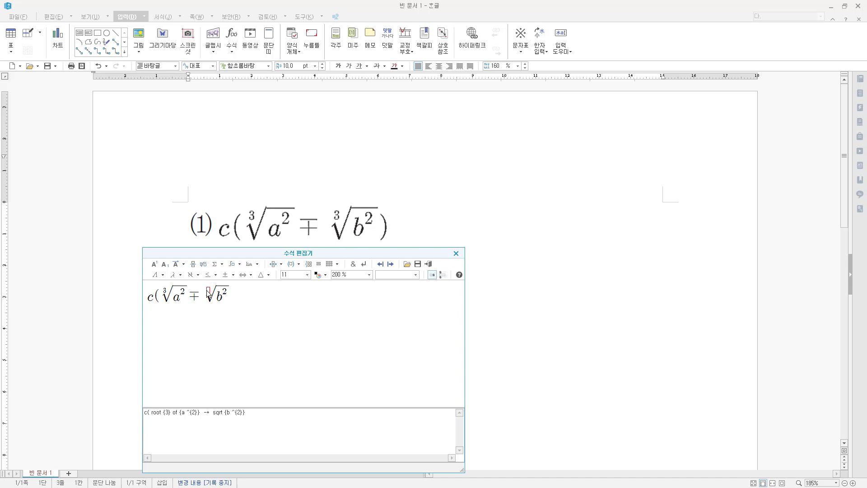
pyautogui.write('3} of')
# Step: Insert the finished equation c(∛a² ∓ ∛b²) into the document and leave the equation editor
pyautogui.moveTo(145, 282); pyautogui.dragTo(235, 307)
pyautogui.moveTo(424, 255); pyautogui.dragTo(436, 270)
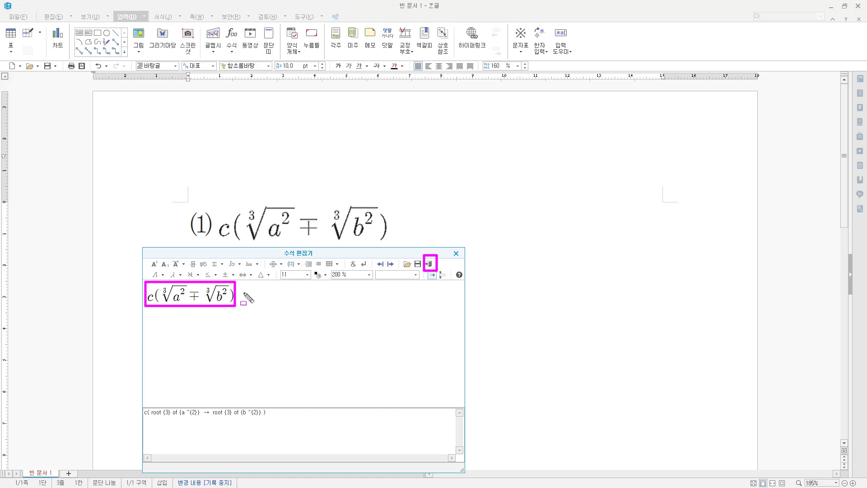
pyautogui.click(429, 264)
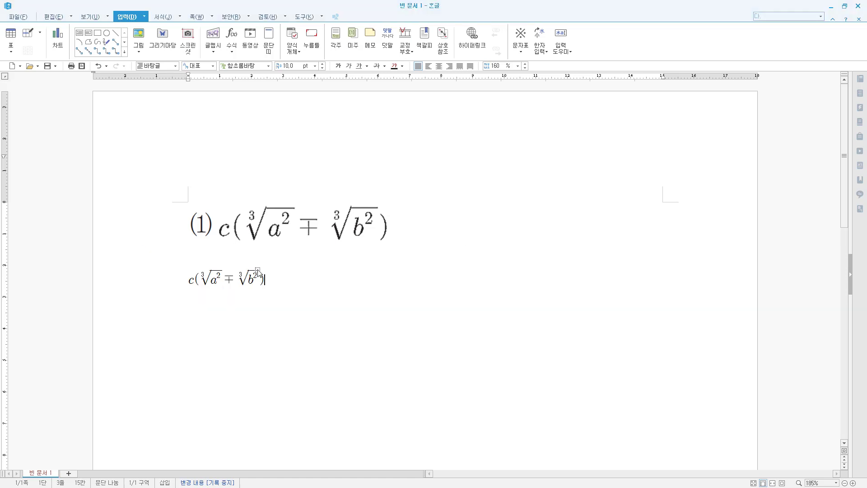
# Step: Delete the reference image of expression (1) and the empty line above the inserted equation
pyautogui.click(237, 240)
pyautogui.click(284, 282)
pyautogui.moveTo(283, 282); pyautogui.dragTo(194, 281)
pyautogui.click(295, 280)
pyautogui.click(186, 280)
pyautogui.press('BackSpace')
pyautogui.press('BackSpace')
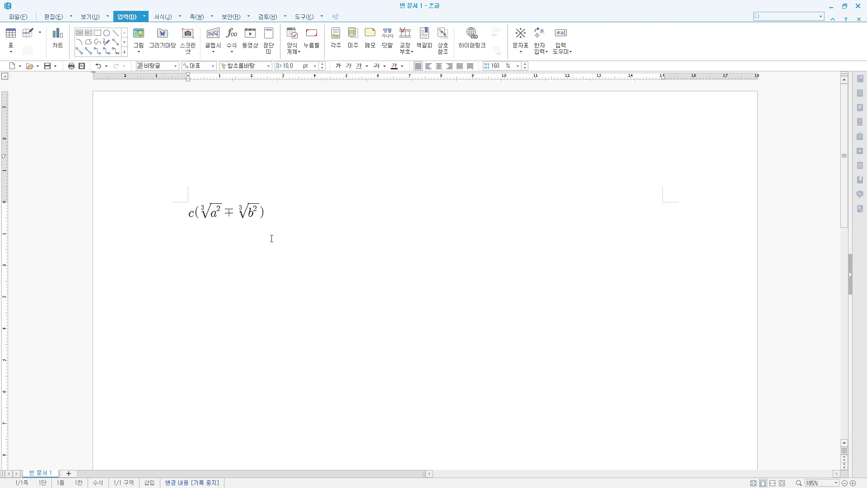
# Step: Paste the reference image of formula (2) on a new line below the equation and start another line after it
pyautogui.press('End')
pyautogui.press('Return')
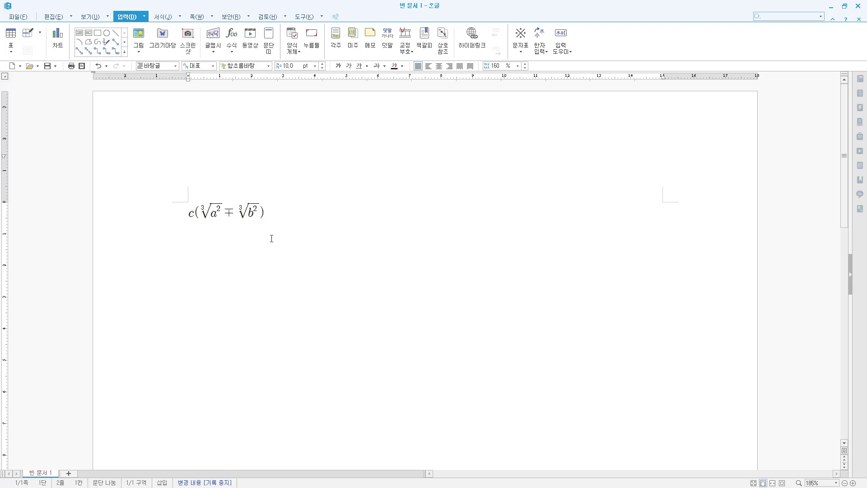
pyautogui.hotkey('ctrl', 'v')
pyautogui.press('Return')
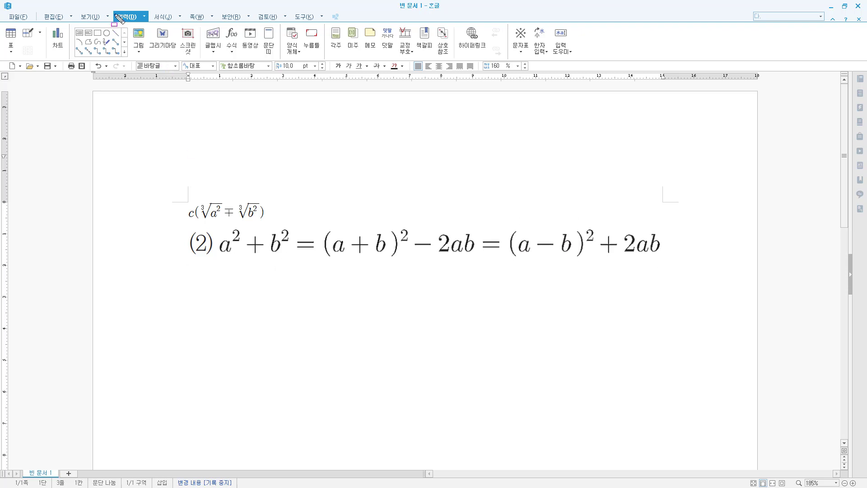
# Step: Start a new equation, move its editor window clear of the reference formula and enter a²
pyautogui.click(232, 34)
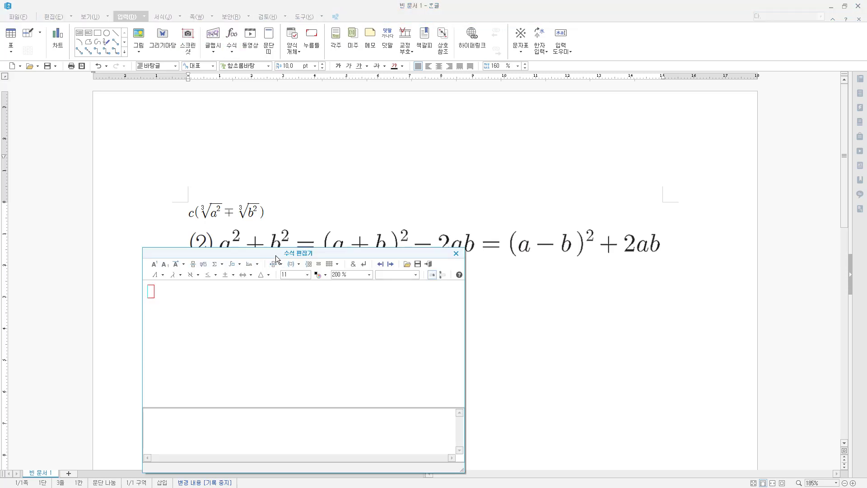
pyautogui.moveTo(275, 256); pyautogui.dragTo(297, 268)
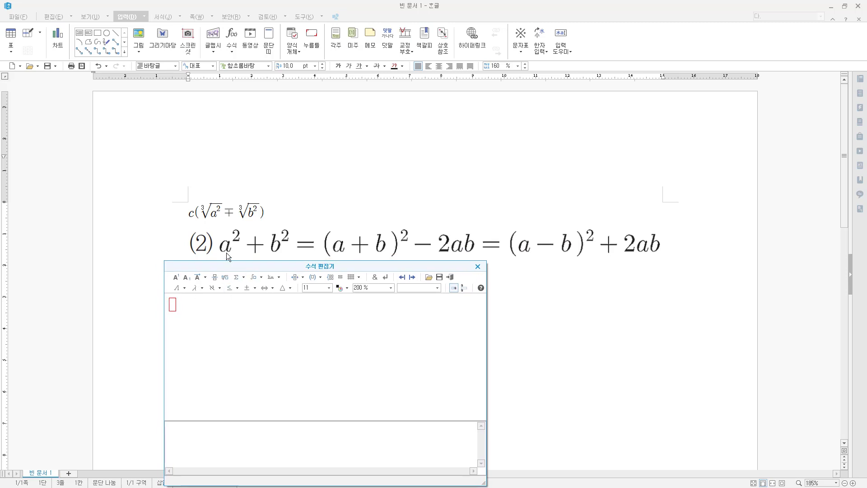
pyautogui.write('a ^{')
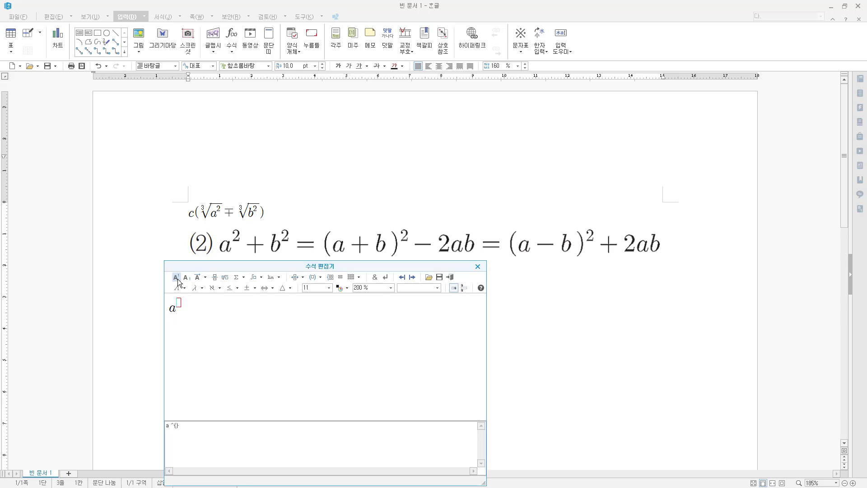
pyautogui.click(176, 277)
pyautogui.write('2')
pyautogui.write('yyy')
pyautogui.press('BackSpace')
pyautogui.press('BackSpace')
pyautogui.hotkey('ctrl', '2')
pyautogui.moveTo(169, 296); pyautogui.dragTo(187, 319)
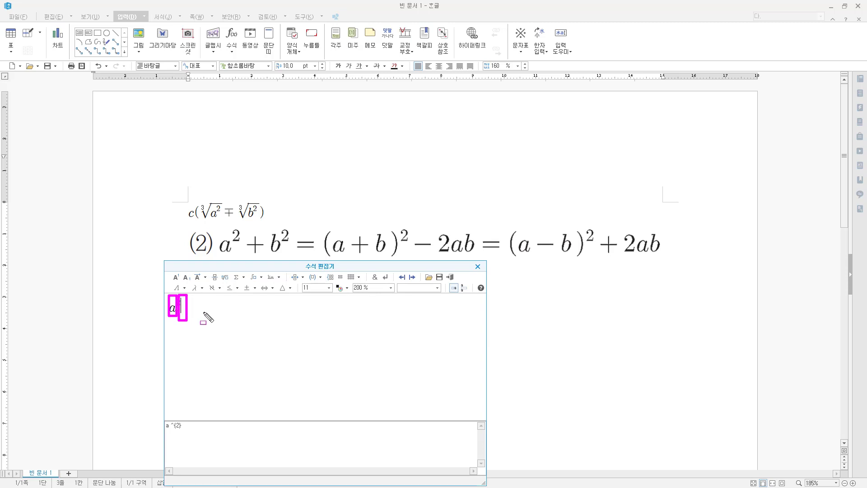
pyautogui.press('Escape')
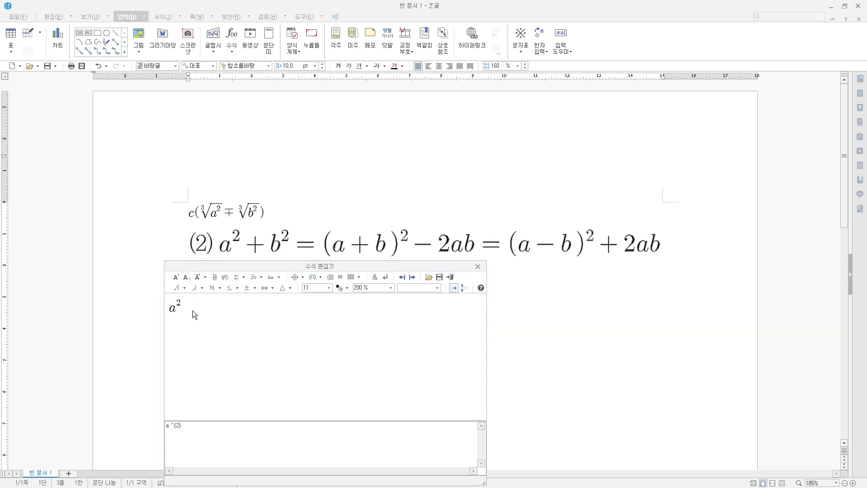
# Step: Continue the equation after a² with + b²
pyautogui.click(193, 311)
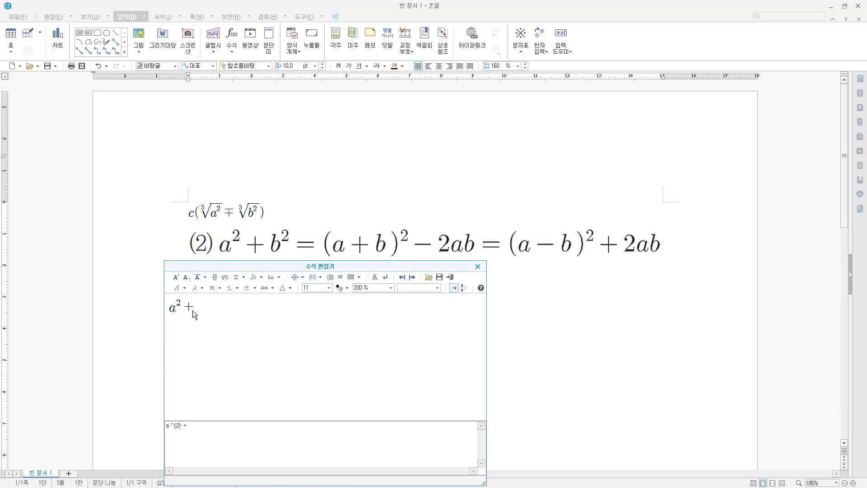
pyautogui.click(178, 280)
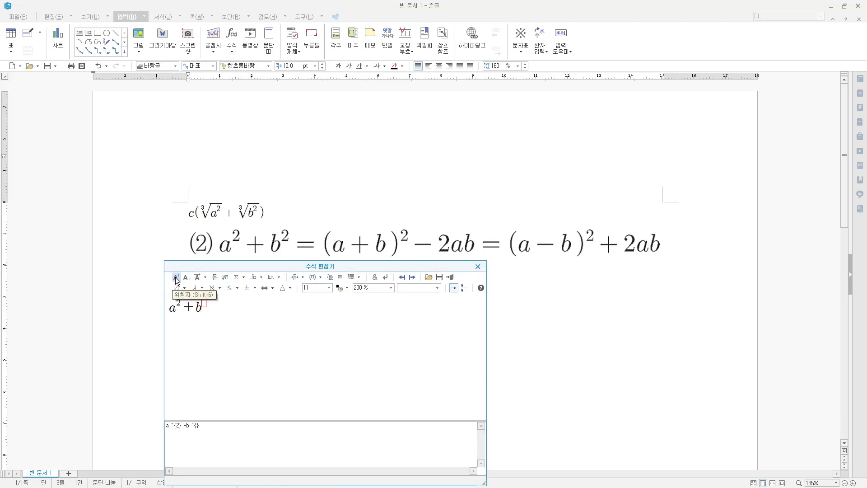
pyautogui.write('2')
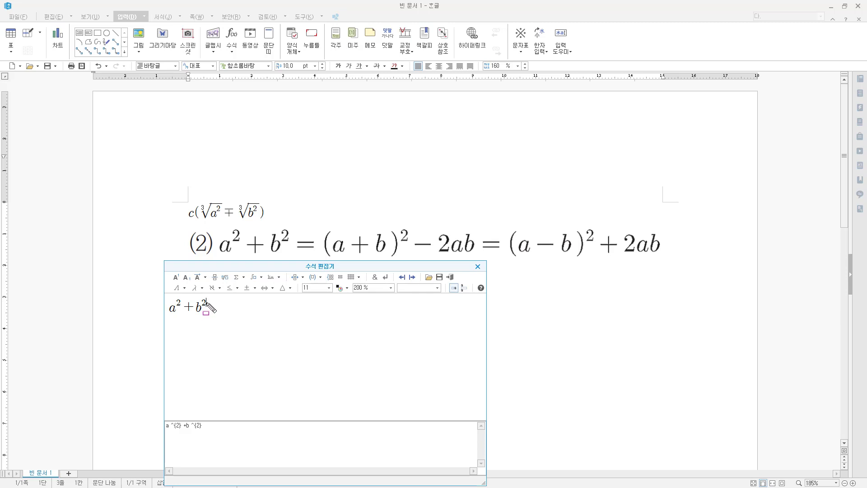
pyautogui.press('Escape')
pyautogui.click(310, 355)
pyautogui.write('=')
pyautogui.press('BackSpace')
pyautogui.hotkey('ctrl', '2')
pyautogui.moveTo(197, 298)
pyautogui.mouseDown()
pyautogui.moveTo(205, 316)
pyautogui.moveTo(223, 311)
pyautogui.mouseUp()
pyautogui.press('Escape')
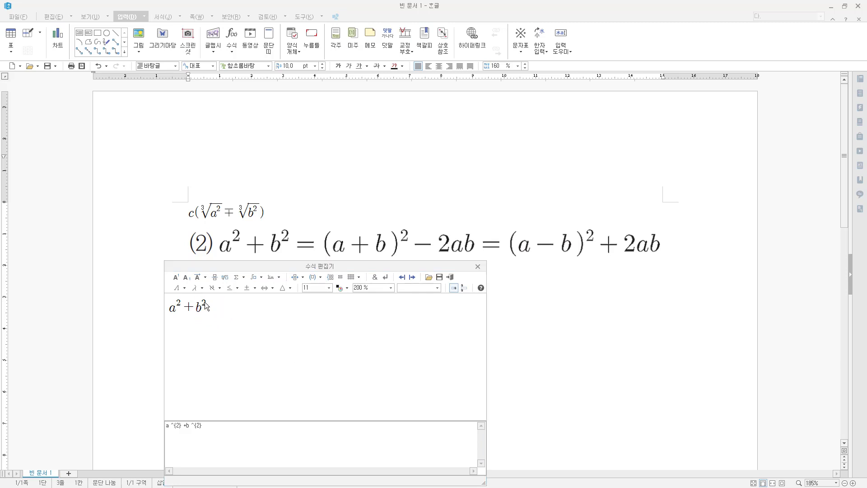
pyautogui.click(205, 303)
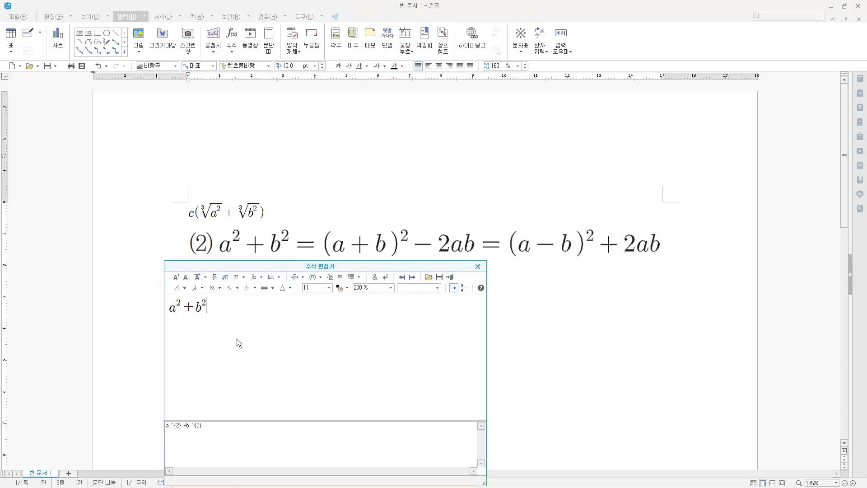
pyautogui.hotkey('ctrl', '2')
pyautogui.click(199, 308)
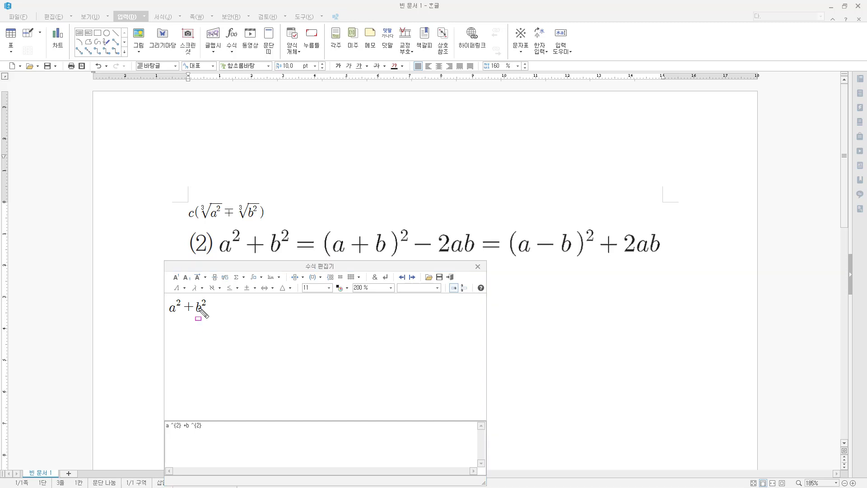
pyautogui.press('Escape')
pyautogui.click(199, 323)
pyautogui.hotkey('ctrl', '2')
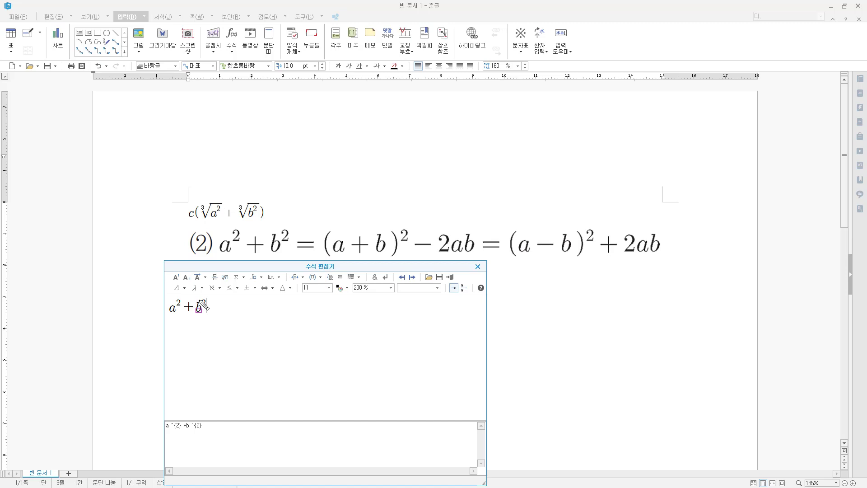
pyautogui.moveTo(202, 296); pyautogui.dragTo(215, 318)
pyautogui.press('Escape')
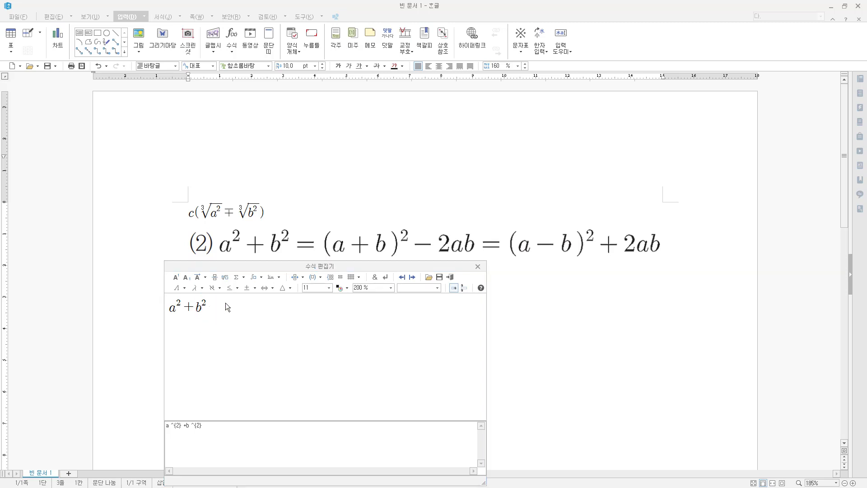
# Step: Continue the equation after b² with =(a+b)², leaving the exponent once the 2 is entered
pyautogui.click(226, 305)
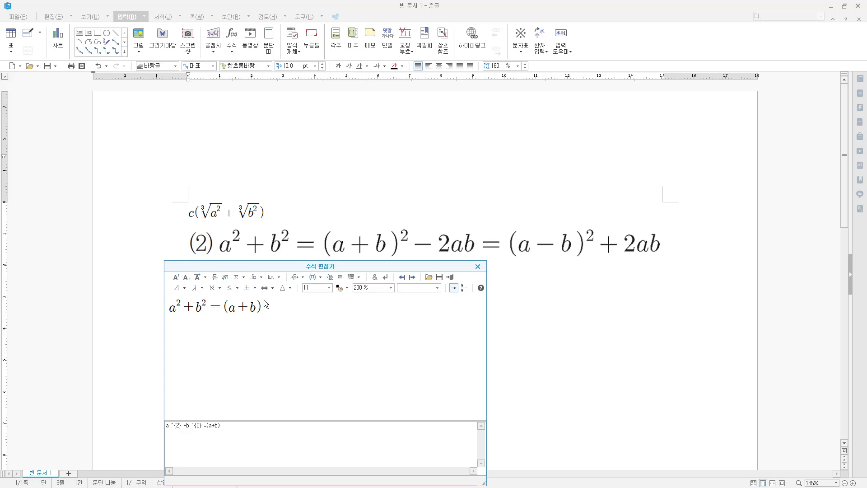
pyautogui.click(178, 279)
pyautogui.write('2')
pyautogui.click(267, 305)
pyautogui.moveTo(223, 296); pyautogui.dragTo(270, 314)
pyautogui.press('Escape')
# Step: Continue the equation after (a+b)² with −ab=(a−b)²
pyautogui.click(275, 311)
pyautogui.write('=(a')
pyautogui.write('-ab=(a-b)')
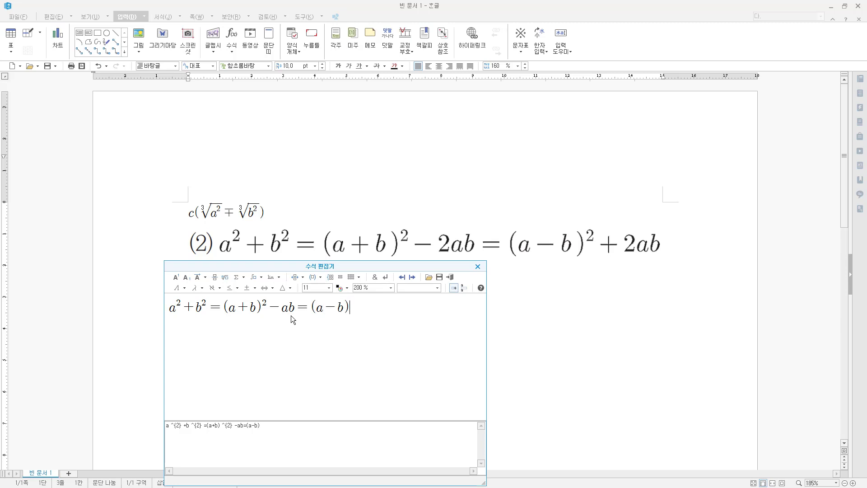
pyautogui.click(176, 277)
pyautogui.write('2')
# Step: Complete the equation with +2ab after (a−b)² and insert it into the document
pyautogui.write('+ca')
pyautogui.press('BackSpace')
pyautogui.press('BackSpace')
pyautogui.write('2ab')
pyautogui.moveTo(168, 318); pyautogui.dragTo(396, 319)
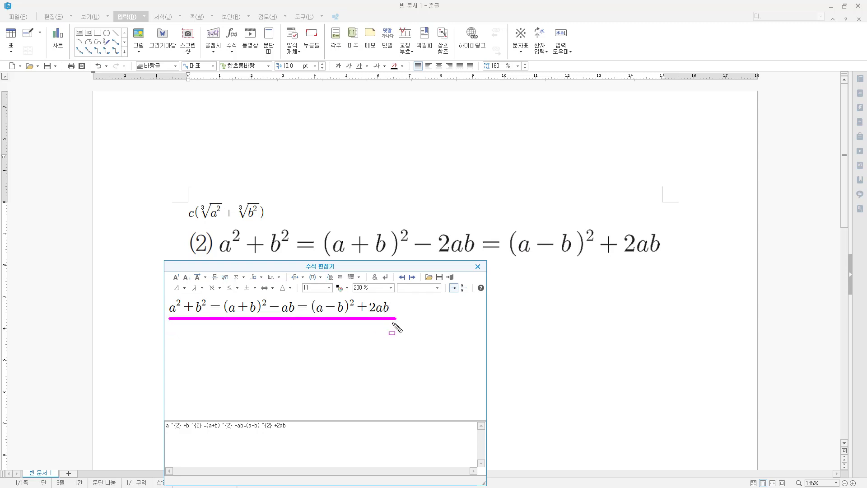
pyautogui.moveTo(446, 270); pyautogui.dragTo(458, 283)
pyautogui.click(452, 276)
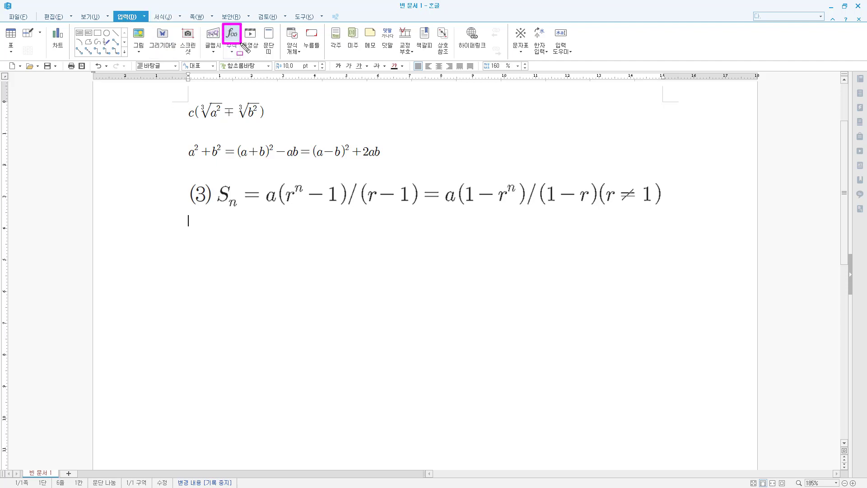
# Step: Start a new equation below reference formula (3), move its editor window and enter S with subscript n
pyautogui.click(234, 37)
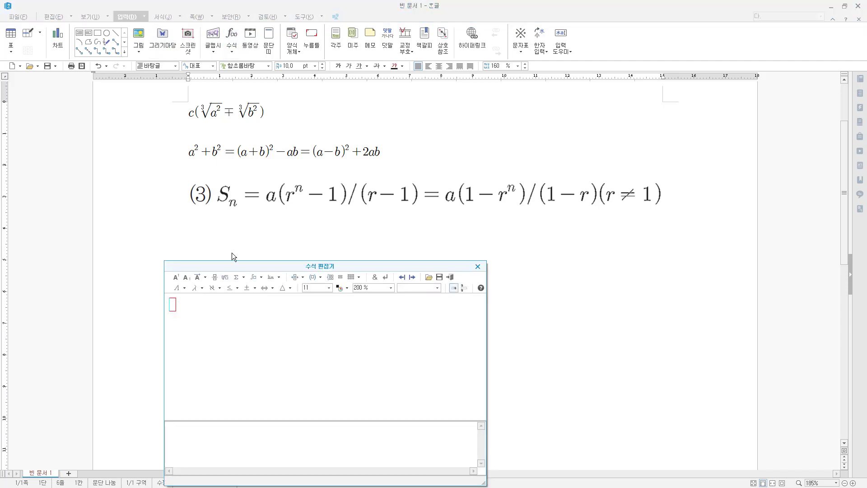
pyautogui.moveTo(240, 265); pyautogui.dragTo(292, 228)
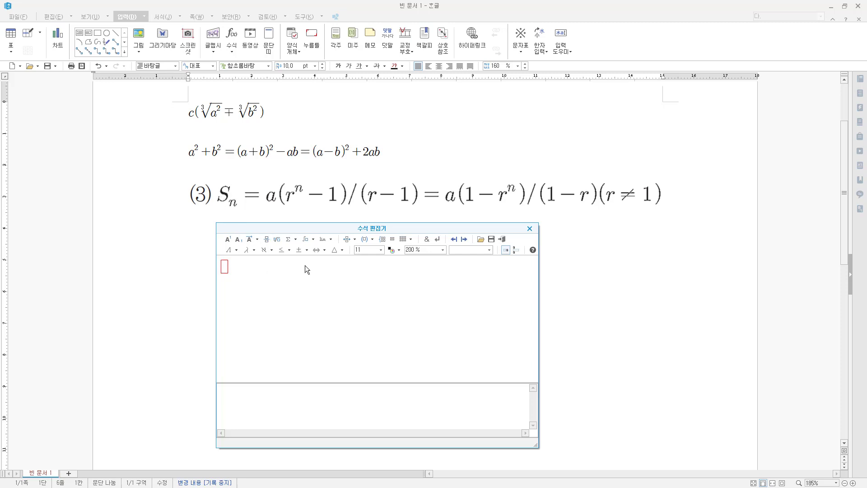
pyautogui.write('S')
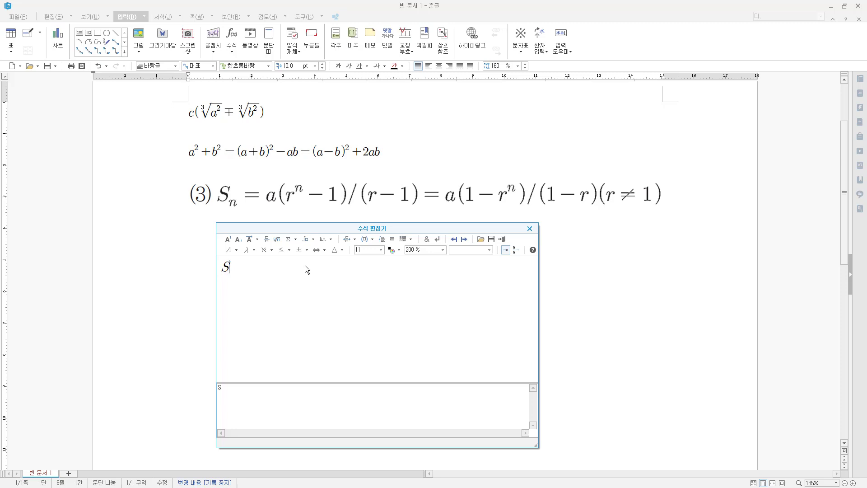
pyautogui.click(238, 239)
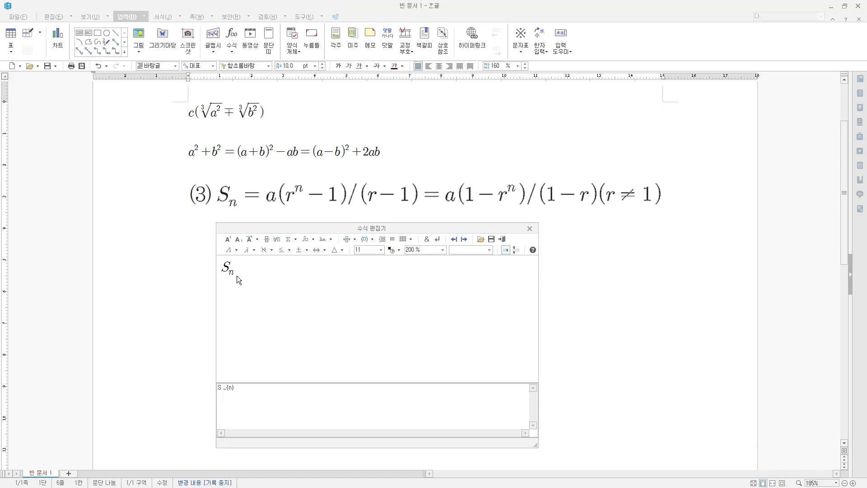
pyautogui.write('eee')
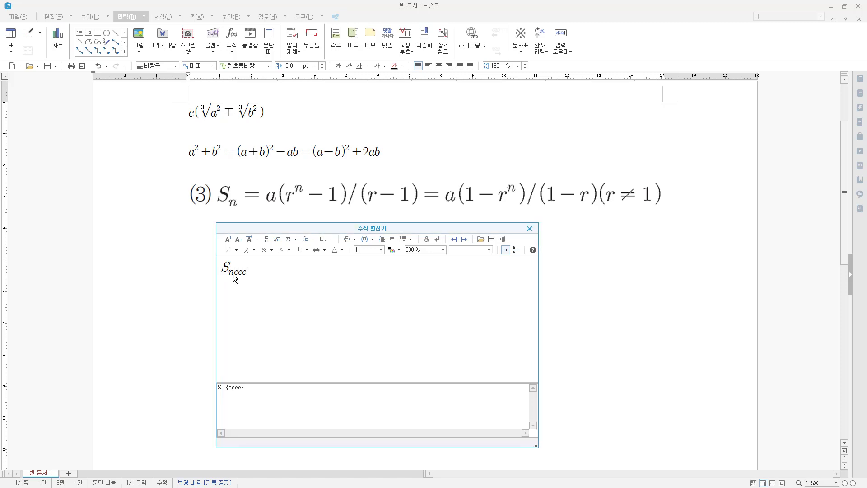
pyautogui.press('BackSpace')
pyautogui.press('BackSpace')
pyautogui.press('BackSpace')
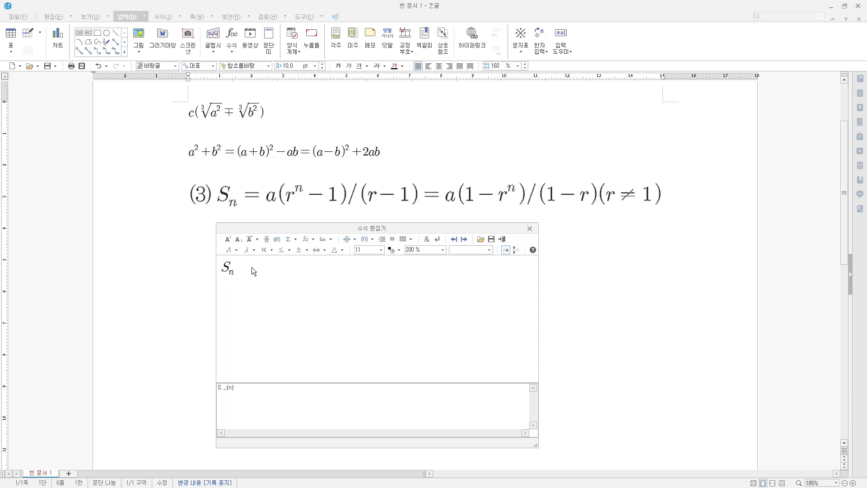
# Step: Leave the subscript and continue the equation after Sₙ with =a(rⁿ−1)/(r−1
pyautogui.click(251, 267)
pyautogui.moveTo(224, 257); pyautogui.dragTo(238, 279)
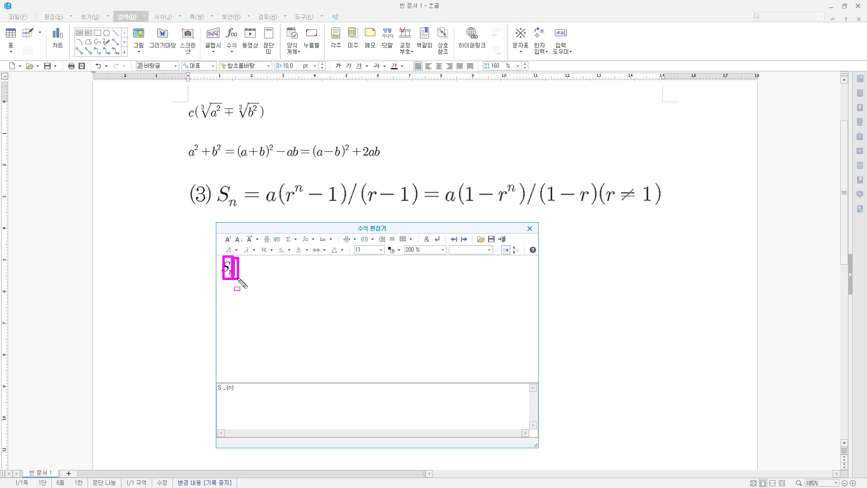
pyautogui.press('Escape')
pyautogui.click(288, 273)
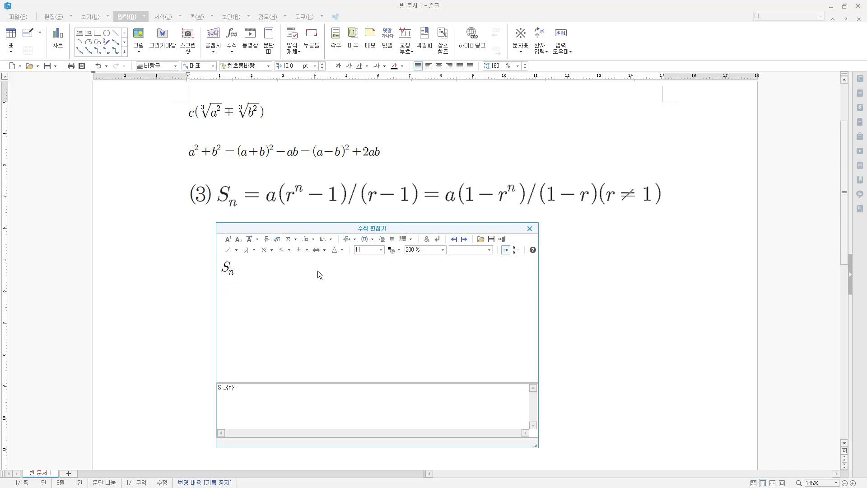
pyautogui.write('=a(r')
pyautogui.click(228, 240)
pyautogui.write('n')
pyautogui.press('BackSpace')
pyautogui.press('BackSpace')
pyautogui.write('-1)/(r-1')
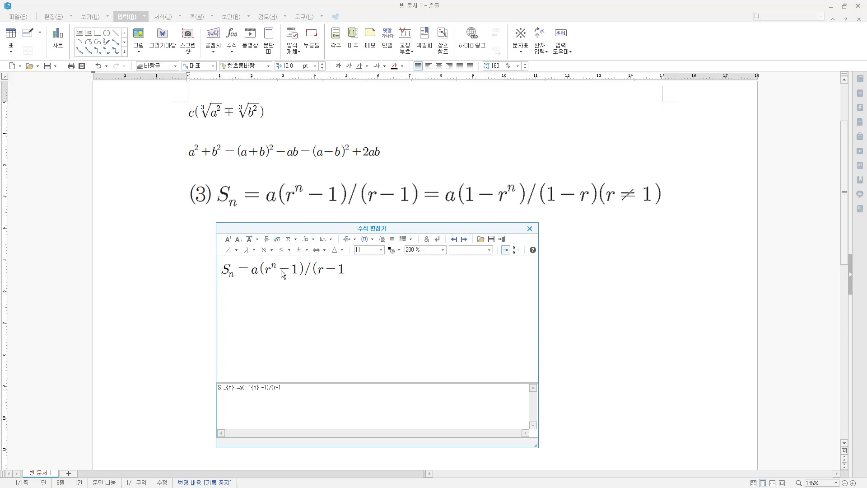
# Step: Close the denominator's parenthesis and continue the equation with =a(1−rⁿ
pyautogui.write(')=a(')
pyautogui.write('-')
pyautogui.press('BackSpace')
pyautogui.write('1-r')
pyautogui.click(228, 241)
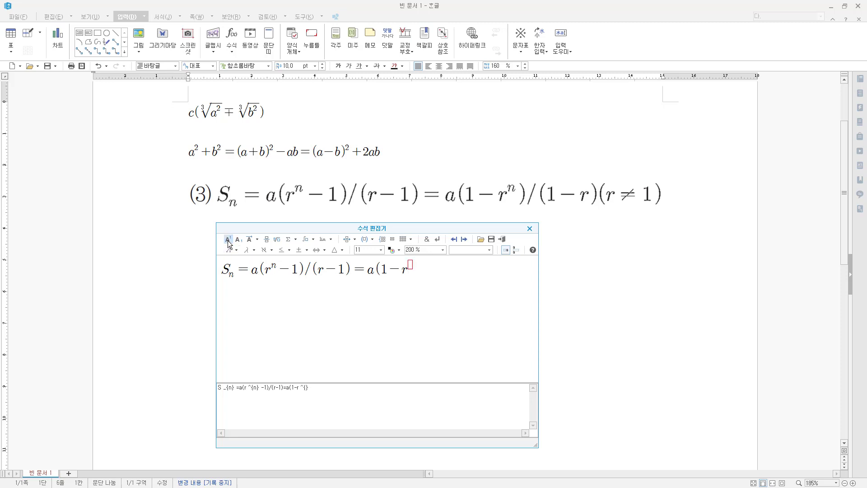
pyautogui.write('n} ')
# Step: Close the parenthesis after rⁿ and extend the equation with /(1−r)(r
pyautogui.write(')/(')
pyautogui.write('1-r')
pyautogui.write(')/(1-r')
pyautogui.write('(r')
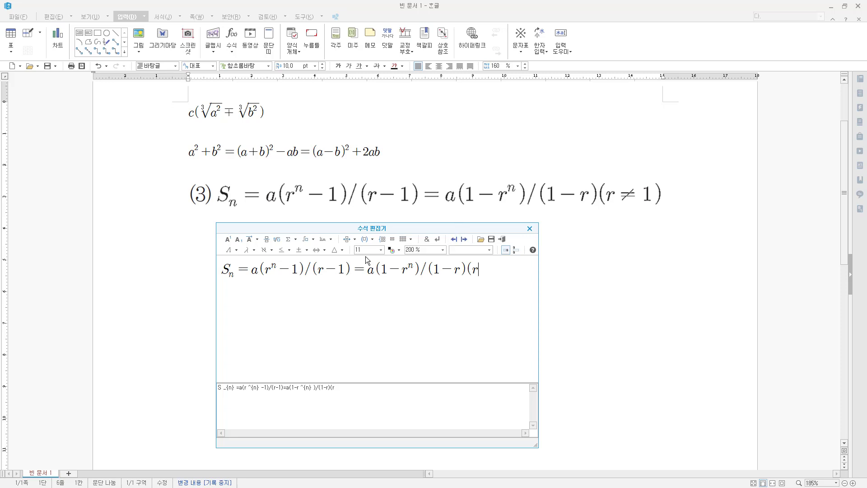
# Step: Add the not-equal sign ≠ after the last r and finish the condition with 1)
pyautogui.moveTo(294, 245); pyautogui.dragTo(312, 258)
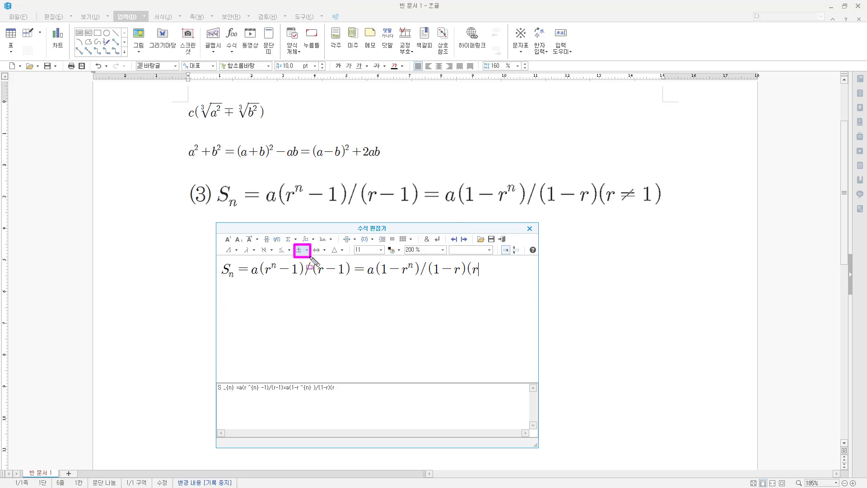
pyautogui.press('Escape')
pyautogui.click(307, 250)
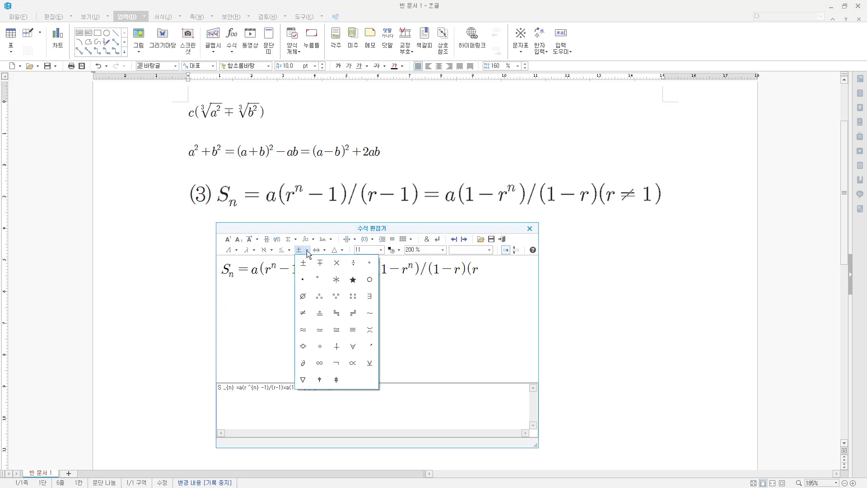
pyautogui.click(306, 315)
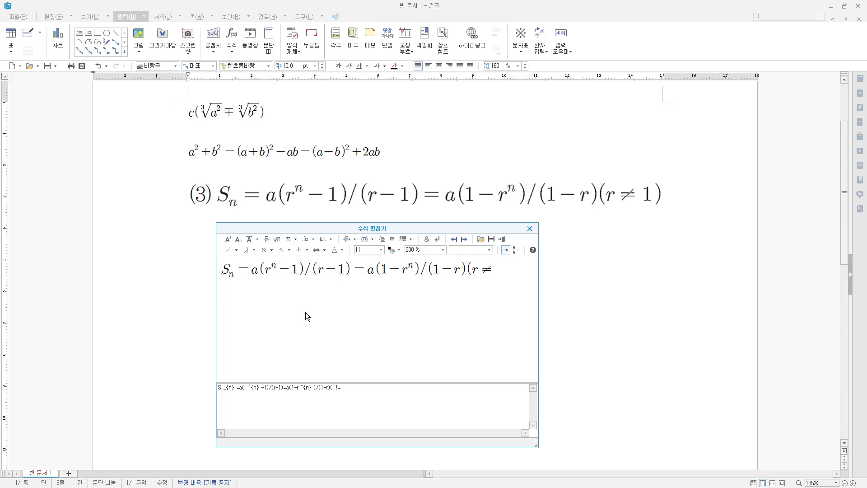
pyautogui.write('1)')
# Step: Examine the symbol palettes for uppercase Greek, lowercase Greek, special letters, sum and set symbols, and operators to see where ≠ is located
pyautogui.moveTo(224, 244)
pyautogui.mouseDown()
pyautogui.moveTo(309, 245)
pyautogui.moveTo(343, 257)
pyautogui.mouseUp()
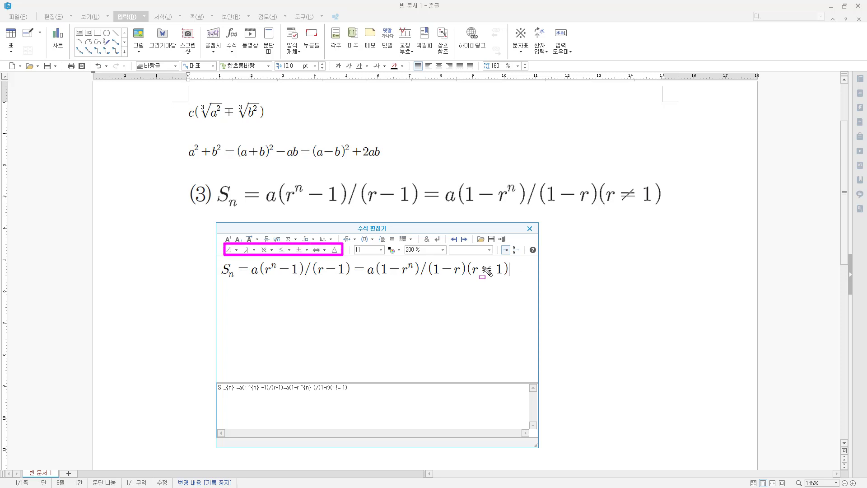
pyautogui.moveTo(480, 262); pyautogui.dragTo(494, 279)
pyautogui.click(233, 249)
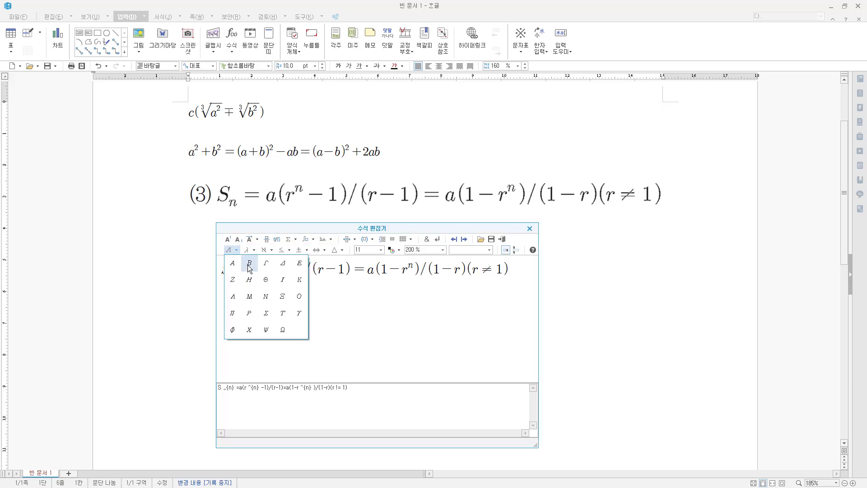
pyautogui.click(254, 250)
pyautogui.click(254, 250)
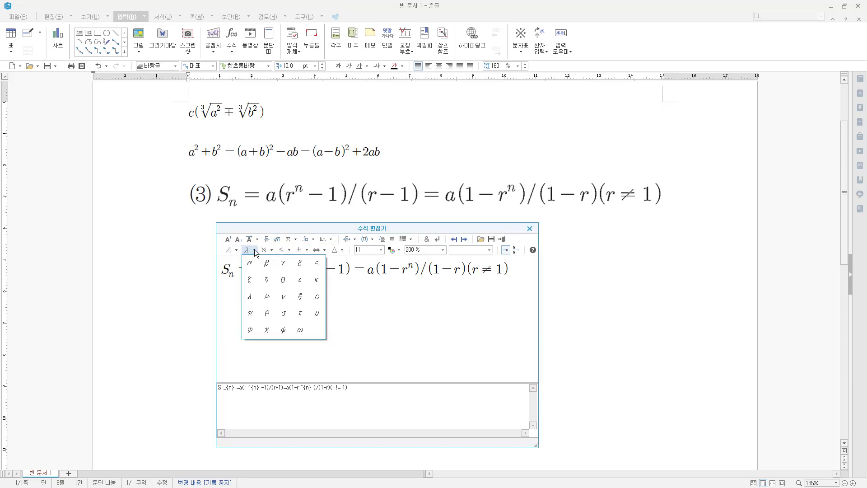
pyautogui.click(273, 252)
pyautogui.click(272, 252)
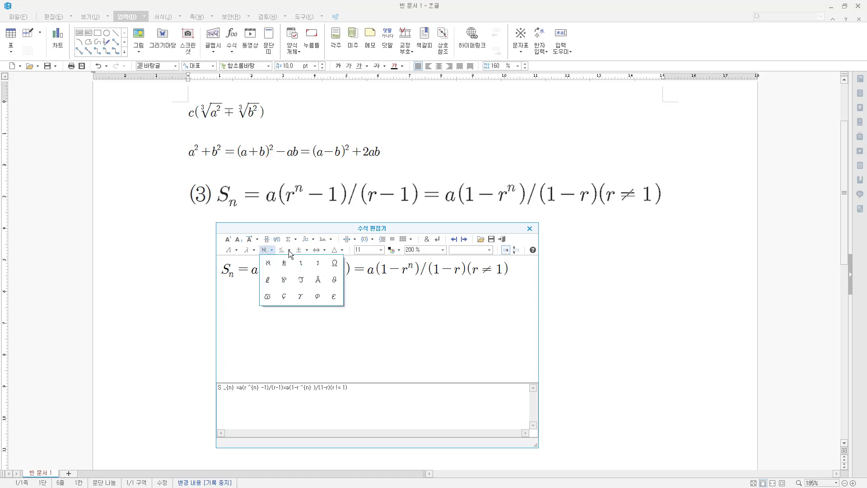
pyautogui.hotkey('ctrl', 'shift', 'd')
pyautogui.moveTo(483, 261); pyautogui.dragTo(494, 276)
pyautogui.press('Escape')
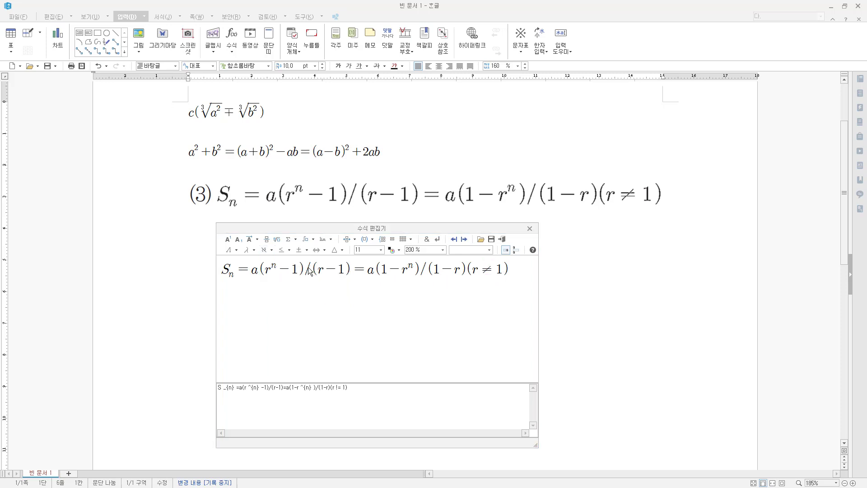
pyautogui.click(289, 251)
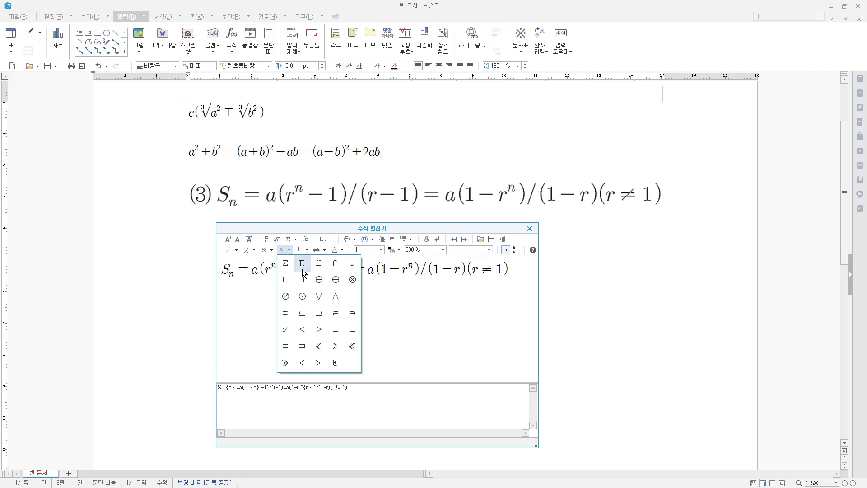
pyautogui.click(307, 250)
pyautogui.click(307, 250)
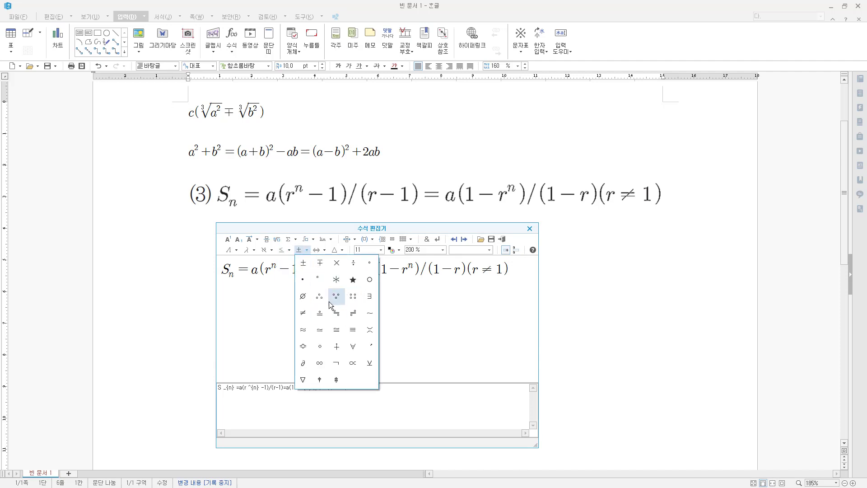
pyautogui.click(521, 283)
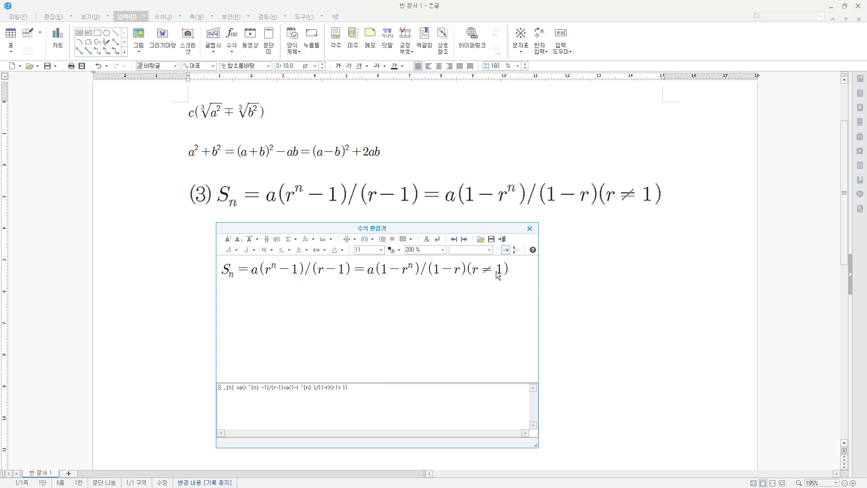
# Step: Insert the finished Sₙ equation into the document
pyautogui.click(504, 240)
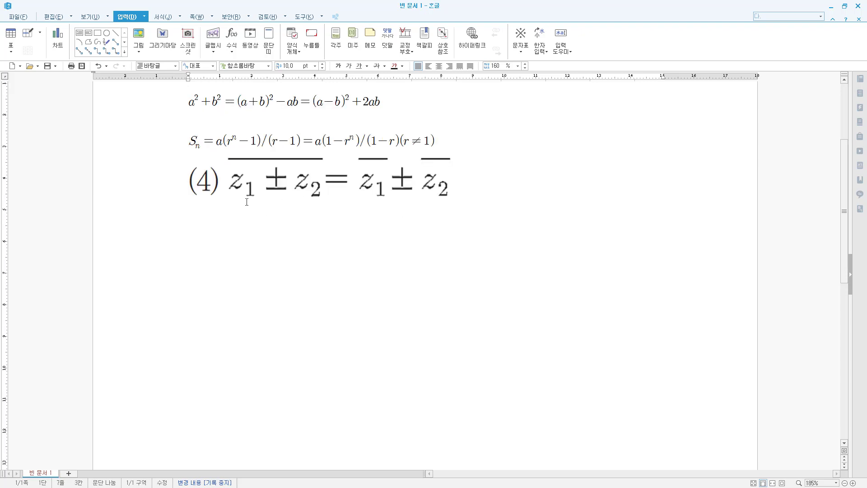
# Step: Open a new equation editor and place it just below reference formula (4)
pyautogui.click(232, 34)
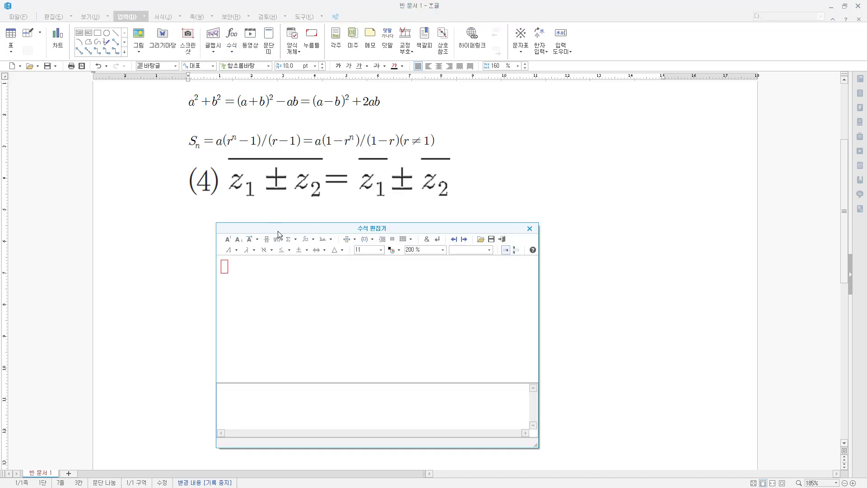
pyautogui.moveTo(239, 221); pyautogui.dragTo(250, 222)
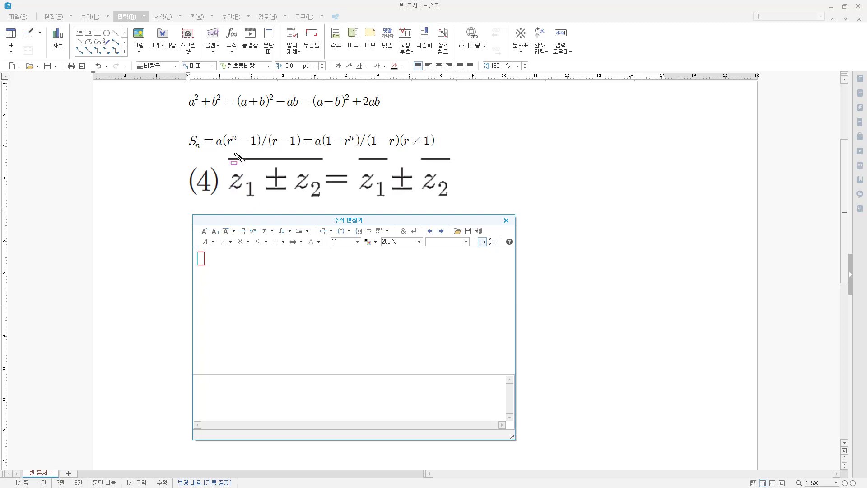
pyautogui.moveTo(226, 152); pyautogui.dragTo(327, 165)
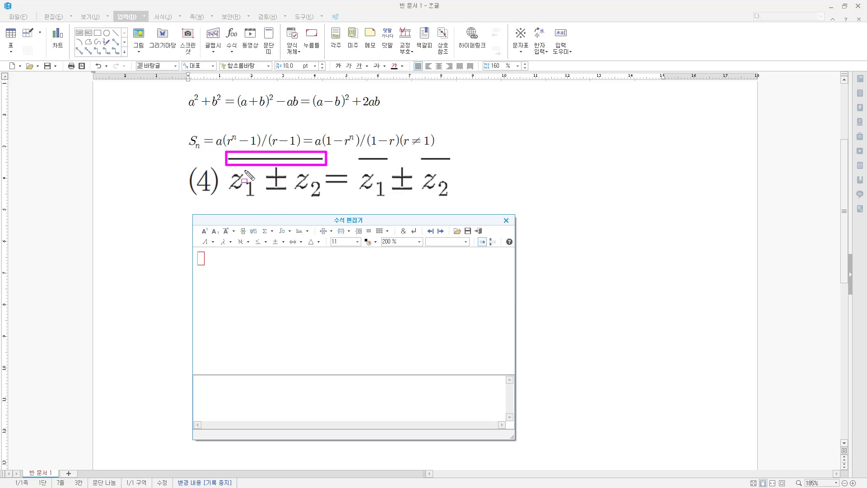
pyautogui.press('Escape')
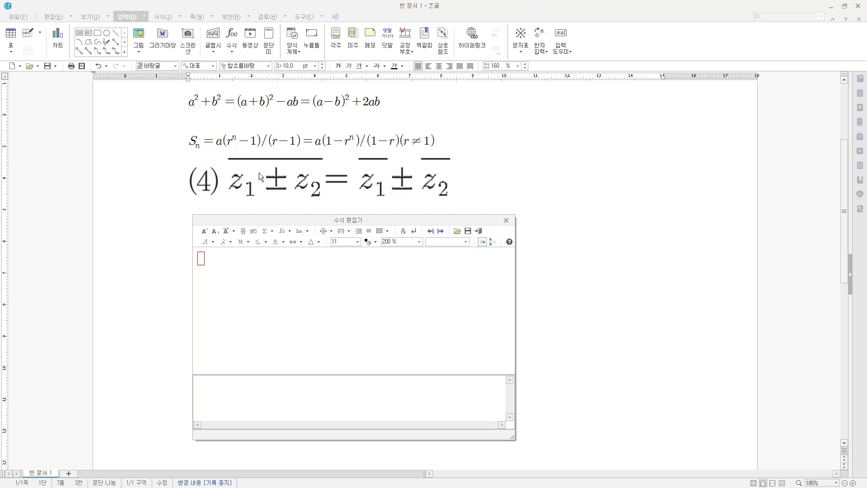
pyautogui.hotkey('ctrl', '2')
pyautogui.press('r')
pyautogui.moveTo(227, 165); pyautogui.dragTo(323, 203)
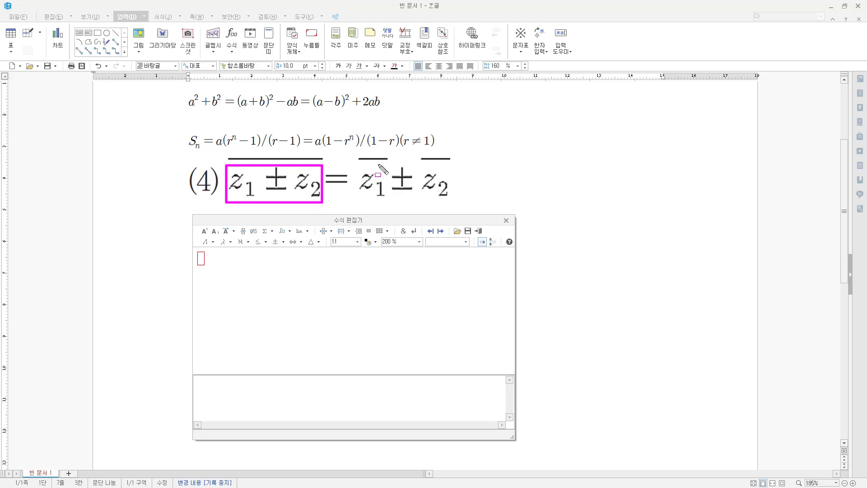
pyautogui.moveTo(356, 168); pyautogui.dragTo(388, 203)
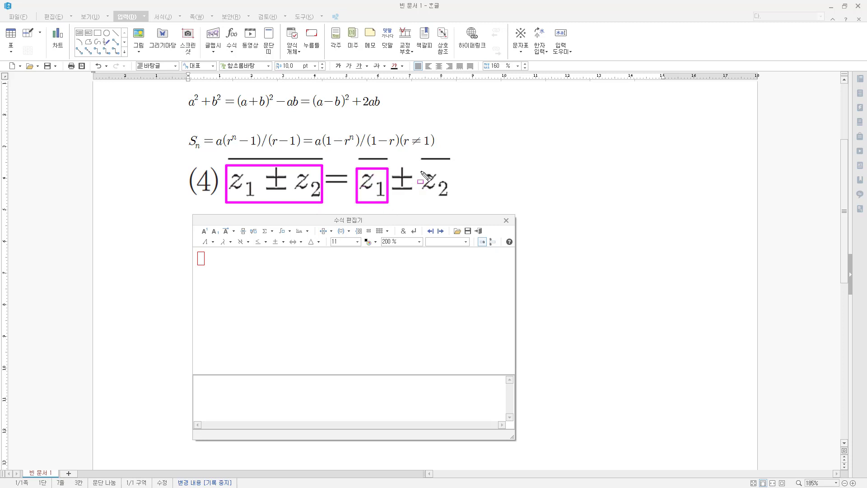
pyautogui.moveTo(421, 170); pyautogui.dragTo(455, 202)
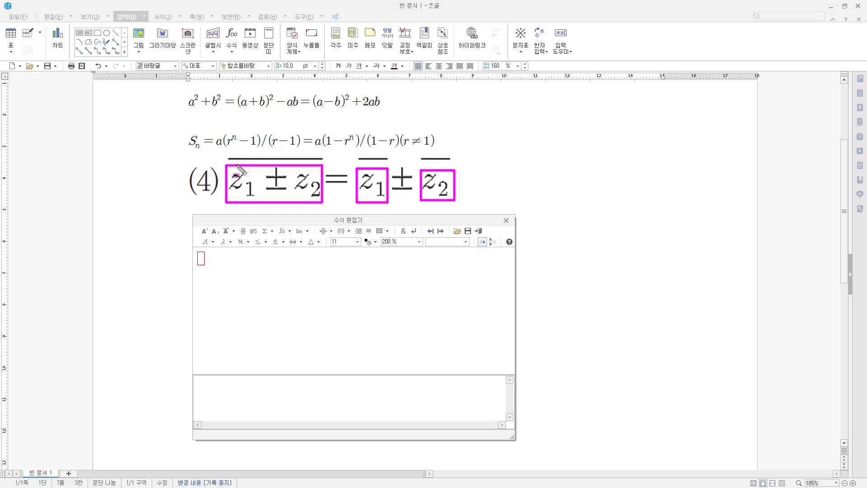
pyautogui.moveTo(227, 165)
pyautogui.mouseDown()
pyautogui.moveTo(232, 174)
pyautogui.moveTo(319, 188)
pyautogui.moveTo(322, 202)
pyautogui.mouseUp()
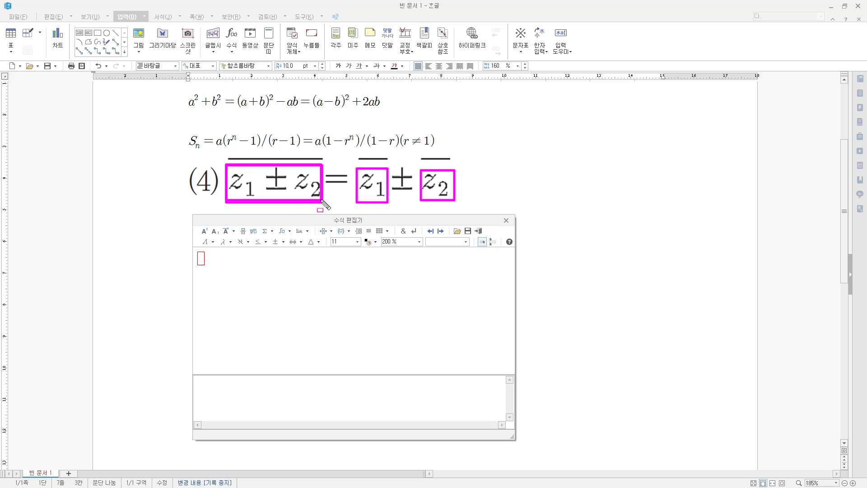
pyautogui.moveTo(357, 168); pyautogui.dragTo(388, 203)
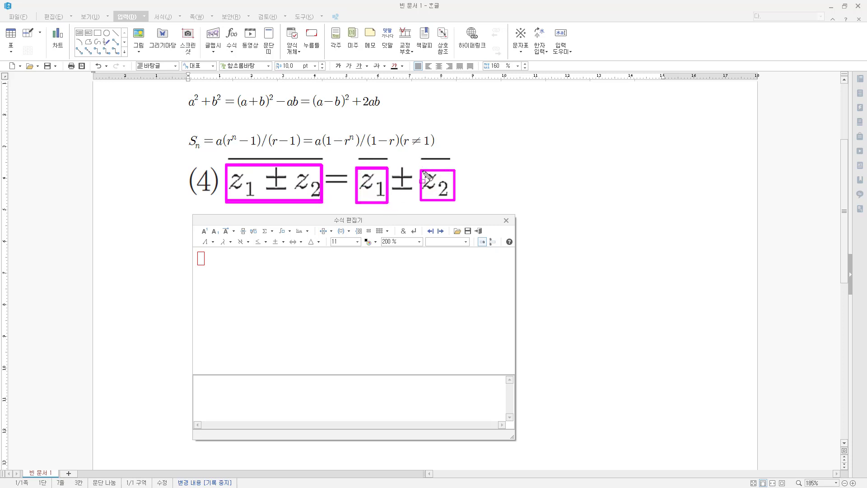
pyautogui.moveTo(424, 171); pyautogui.dragTo(455, 201)
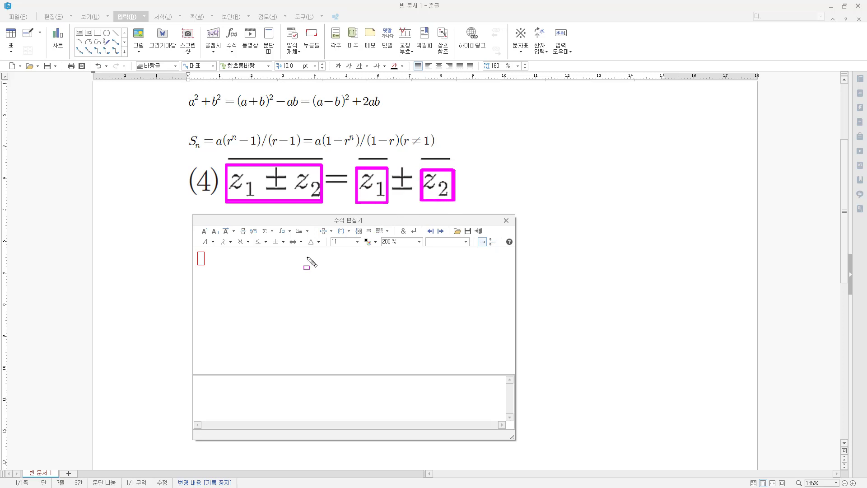
pyautogui.press('Escape')
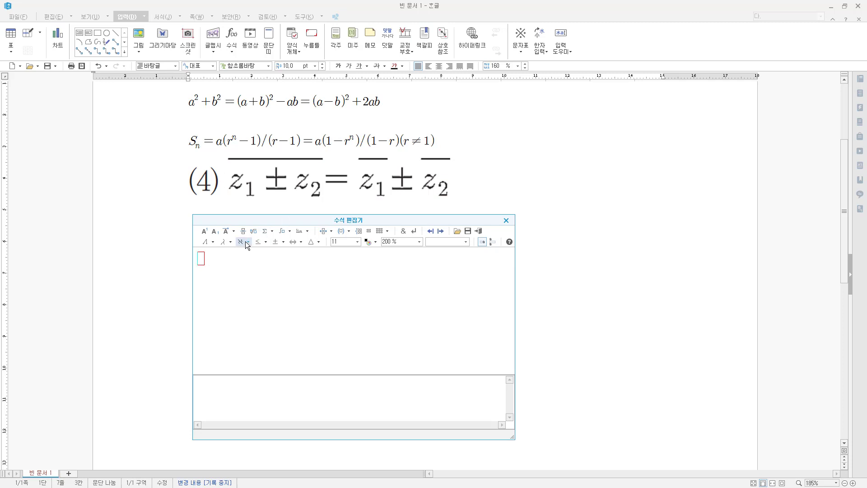
# Step: Insert an overline (bar) template at the start of the equation
pyautogui.moveTo(220, 226); pyautogui.dragTo(238, 237)
pyautogui.press('Escape')
pyautogui.click(234, 231)
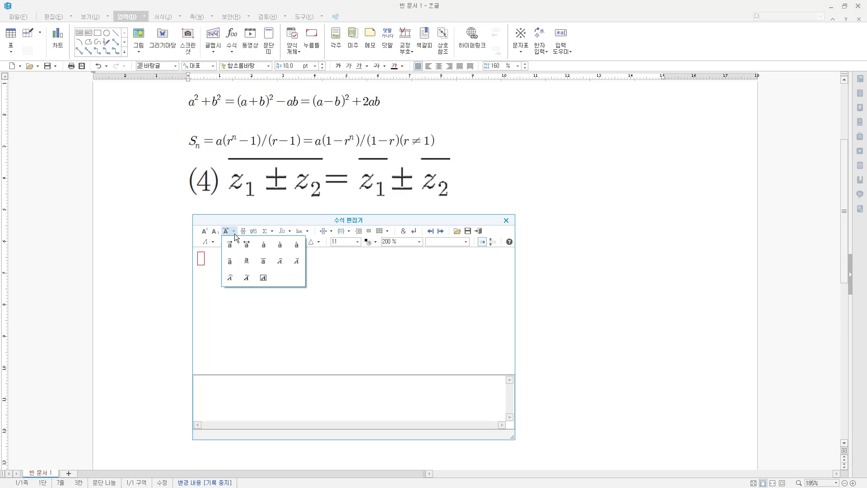
pyautogui.click(264, 262)
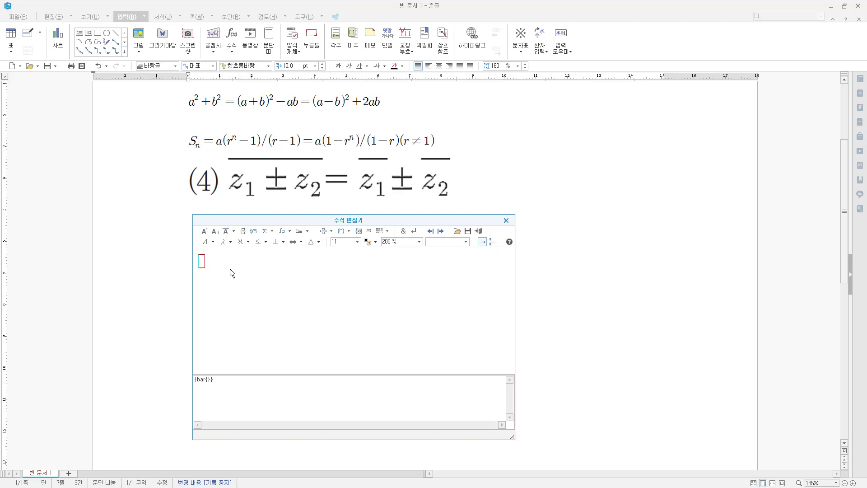
pyautogui.write('gfdfgfds')
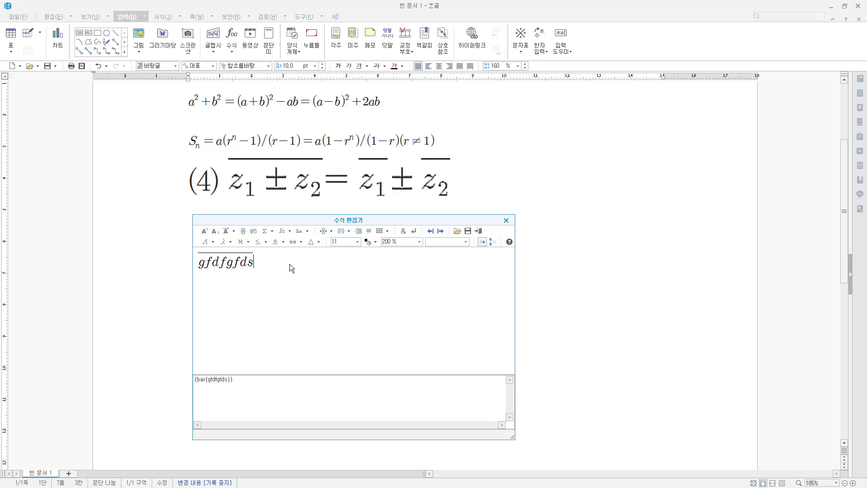
pyautogui.press('BackSpace')
pyautogui.press('BackSpace')
pyautogui.press('BackSpace')
pyautogui.press('BackSpace')
pyautogui.press('BackSpace')
pyautogui.press('BackSpace')
pyautogui.press('BackSpace')
pyautogui.press('BackSpace')
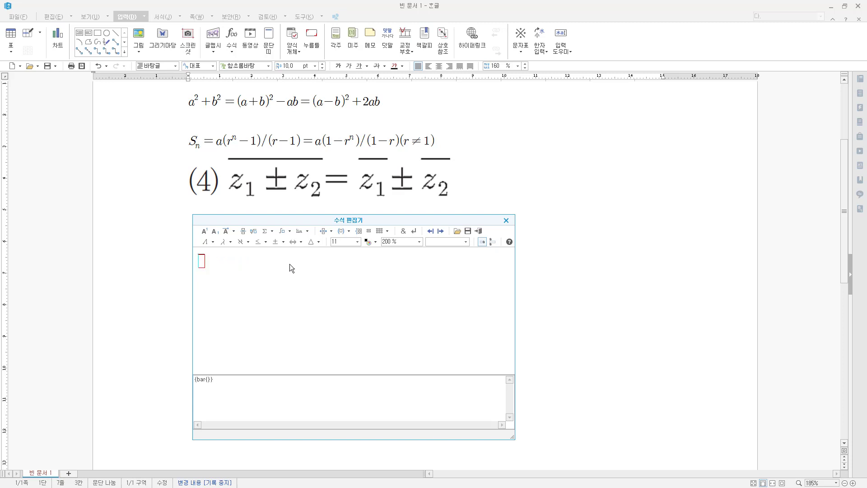
# Step: Enter z with subscript 1 under the overline
pyautogui.write('z')
pyautogui.click(219, 232)
pyautogui.write('1')
pyautogui.click(218, 264)
pyautogui.hotkey('ctrl', 'shift', 'd')
# Step: Extend the expression under the overline with the ± sign and z with subscript 2
pyautogui.moveTo(271, 234); pyautogui.dragTo(288, 248)
pyautogui.hotkey('ctrl', 'shift', 'd')
pyautogui.click(283, 242)
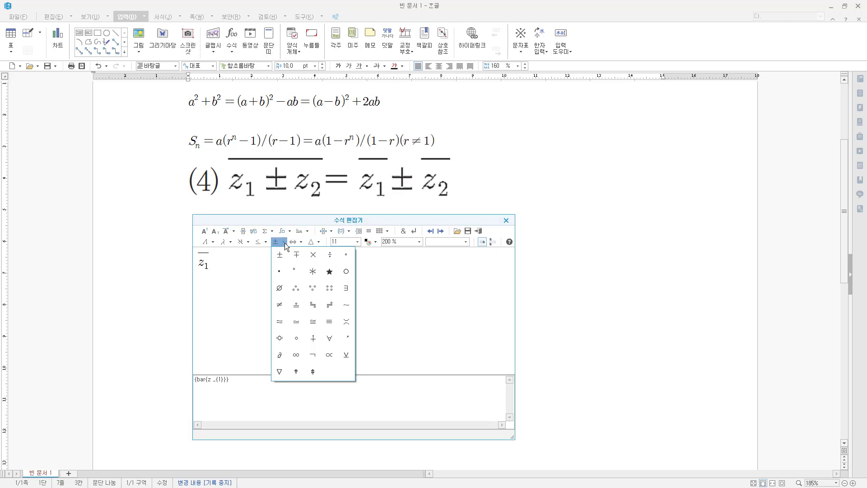
pyautogui.click(282, 255)
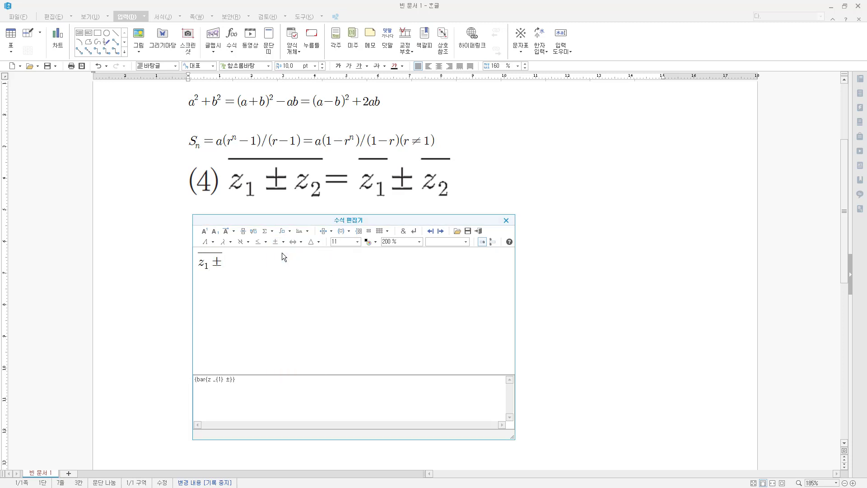
pyautogui.write('z')
pyautogui.click(215, 232)
pyautogui.write('2')
pyautogui.moveTo(227, 263); pyautogui.dragTo(311, 283)
pyautogui.click(266, 270)
pyautogui.write('fdsff')
pyautogui.moveTo(238, 247); pyautogui.dragTo(273, 258)
pyautogui.moveTo(195, 249); pyautogui.dragTo(237, 272)
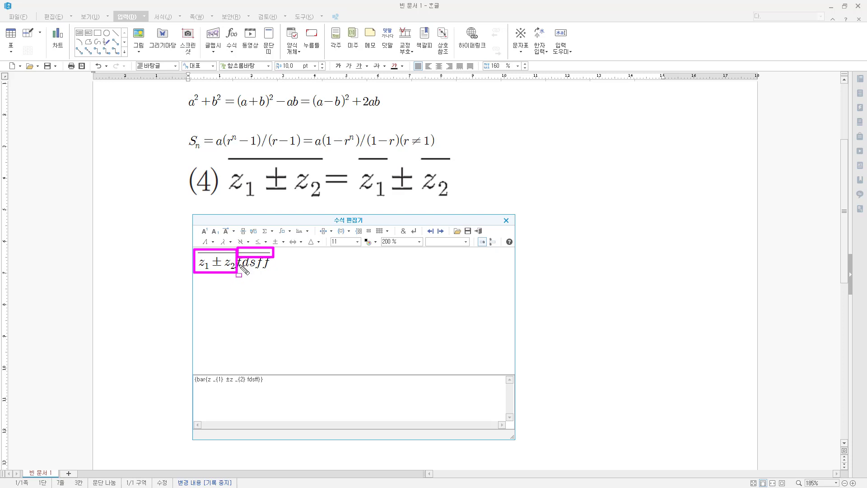
pyautogui.press('Escape')
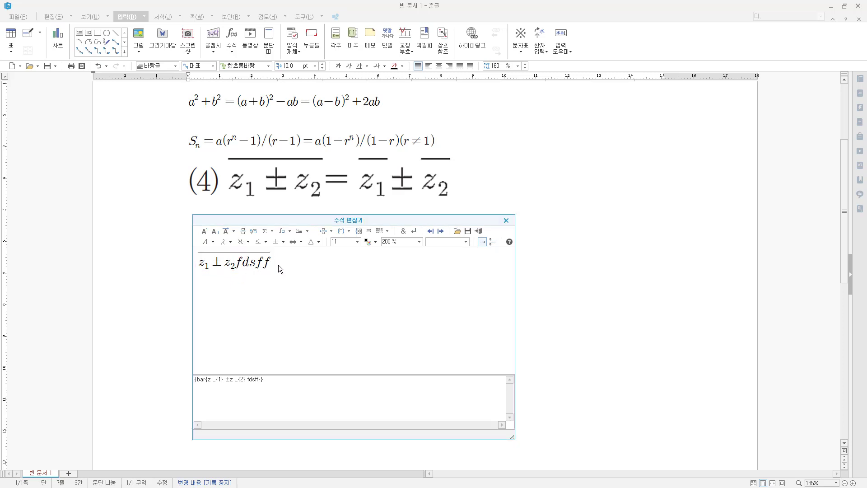
pyautogui.press('BackSpace')
pyautogui.press('BackSpace')
pyautogui.press('BackSpace')
pyautogui.press('BackSpace')
pyautogui.press('BackSpace')
# Step: Continue outside the overline with an equals sign and a separately overlined z₁
pyautogui.hotkey('ctrl', 'shift', 'd')
pyautogui.moveTo(195, 248); pyautogui.dragTo(233, 271)
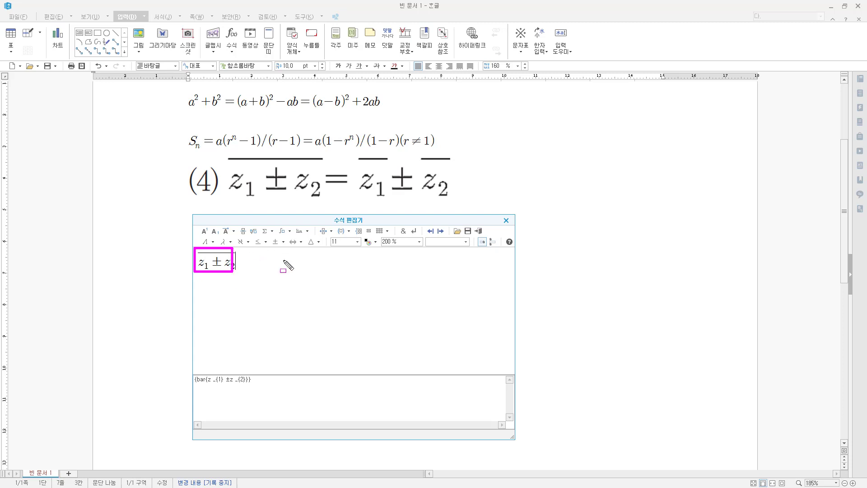
pyautogui.press('Escape')
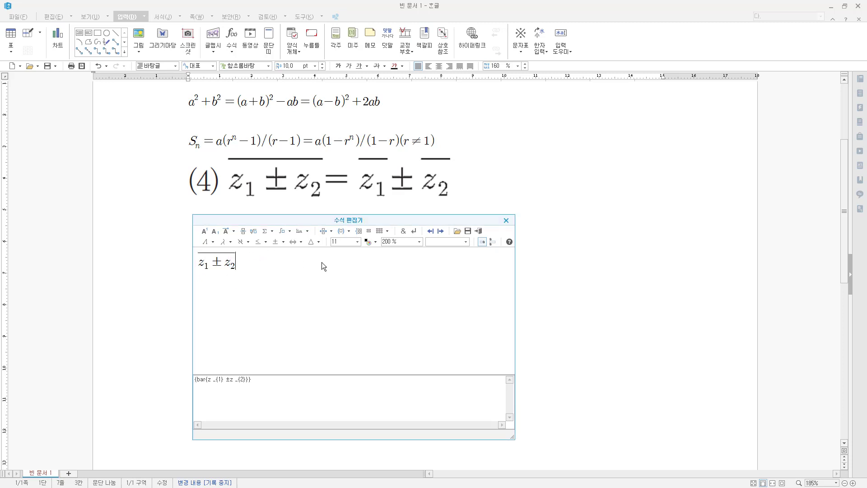
pyautogui.write('=')
pyautogui.click(234, 231)
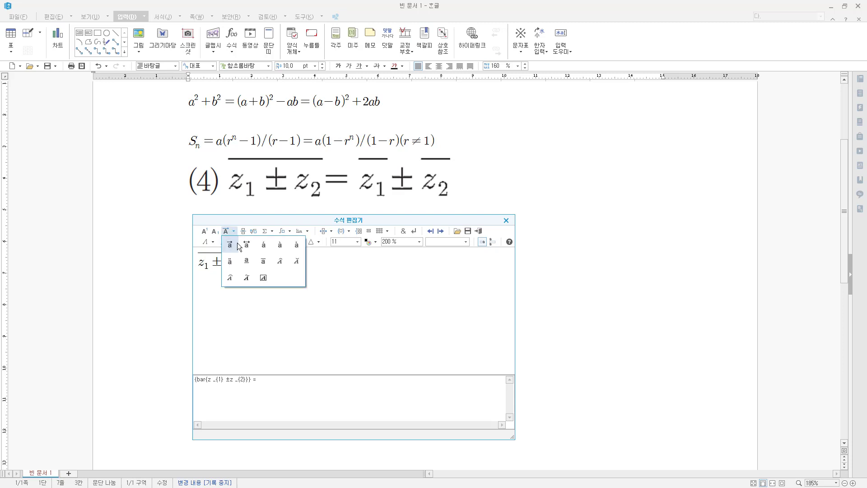
pyautogui.click(265, 262)
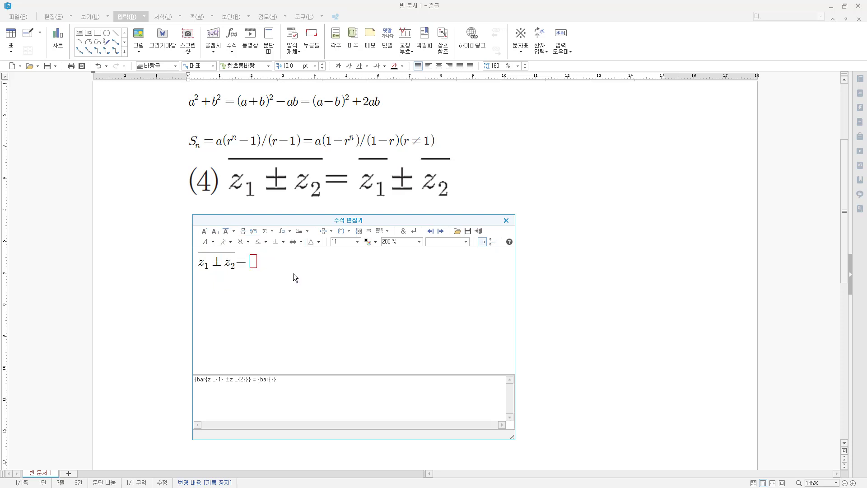
pyautogui.write('z')
pyautogui.click(218, 232)
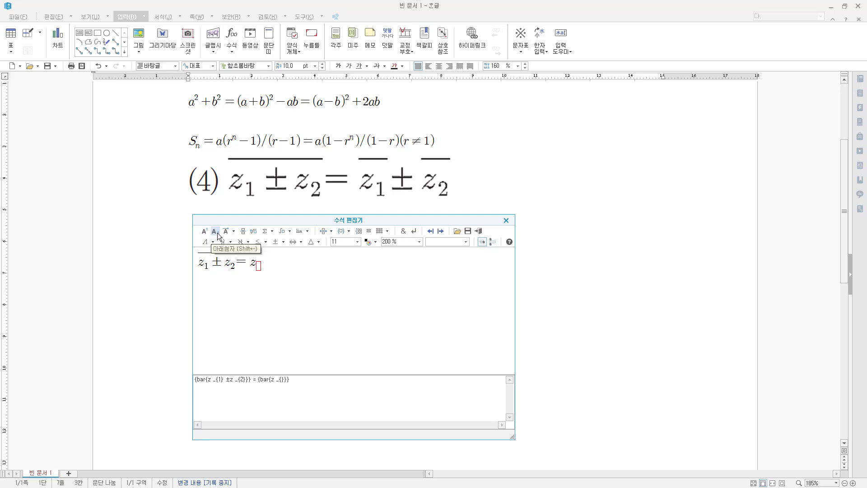
pyautogui.write('1')
pyautogui.moveTo(249, 249); pyautogui.dragTo(260, 256)
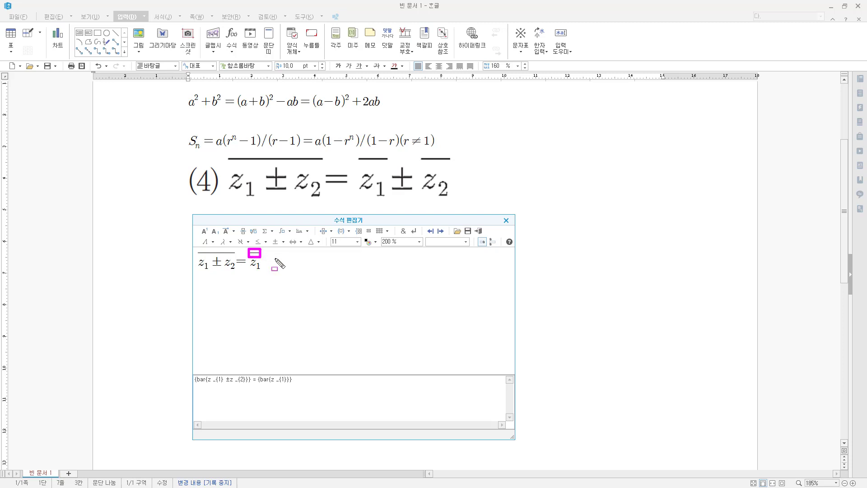
pyautogui.press('Escape')
# Step: Add the ± sign and a separately overlined z₂ after the bar over z₁, and insert the finished equation into the document
pyautogui.click(268, 272)
pyautogui.click(284, 242)
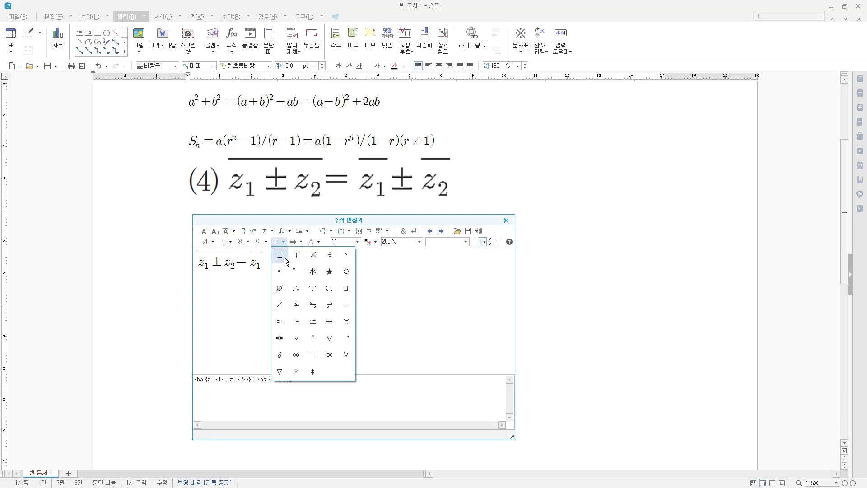
pyautogui.click(281, 257)
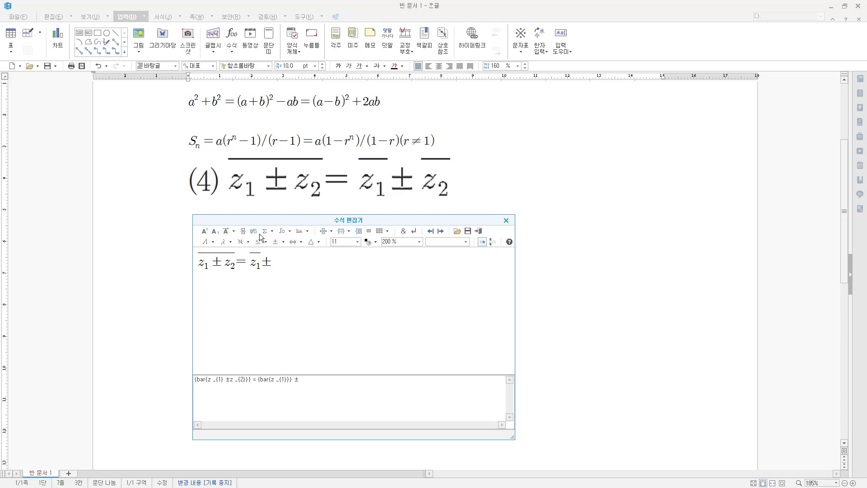
pyautogui.click(234, 232)
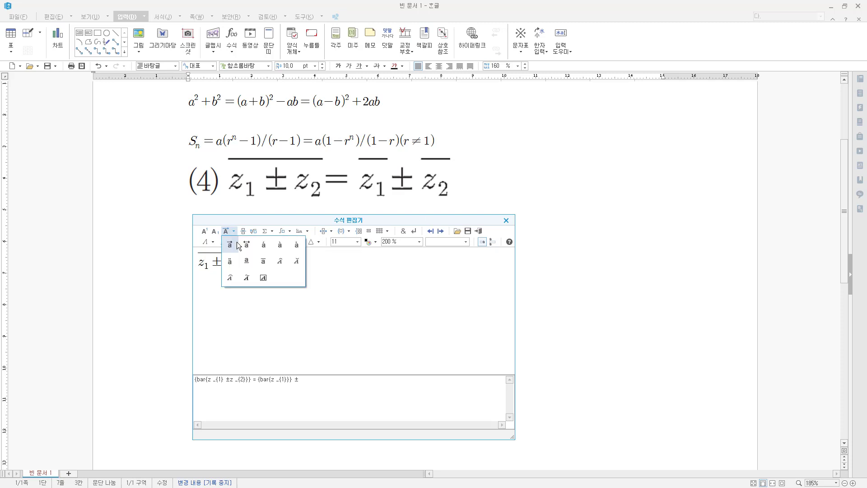
pyautogui.click(264, 262)
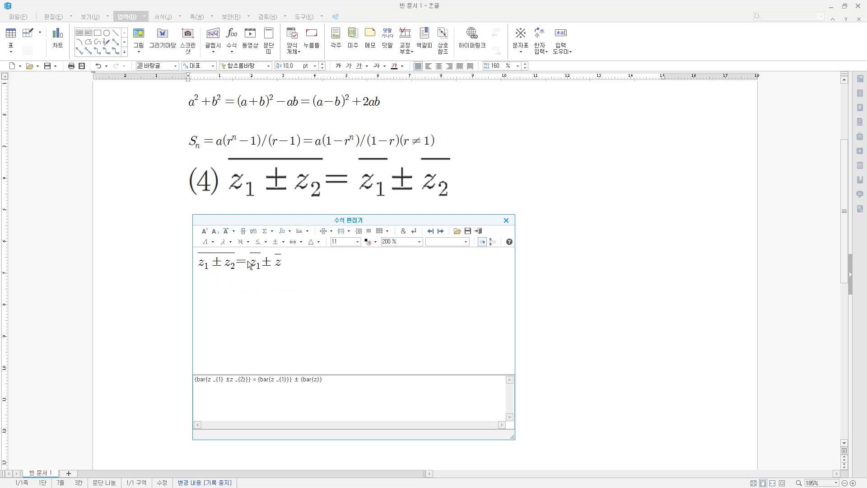
pyautogui.click(214, 231)
pyautogui.write('2')
pyautogui.click(480, 231)
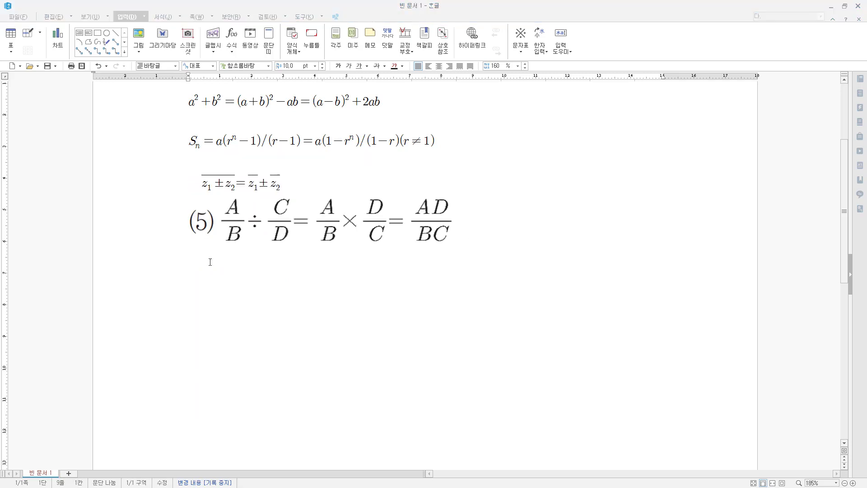
# Step: Open a new equation editor for formula (5) and place it below the reference formula
pyautogui.click(224, 259)
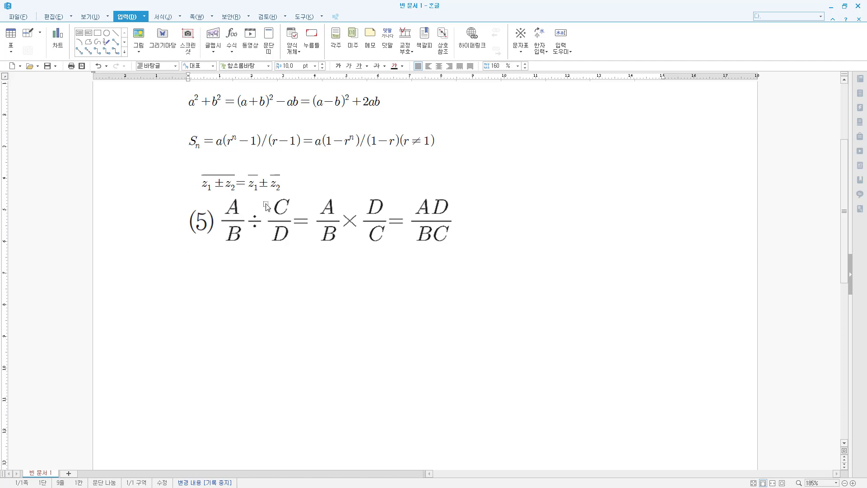
pyautogui.click(232, 34)
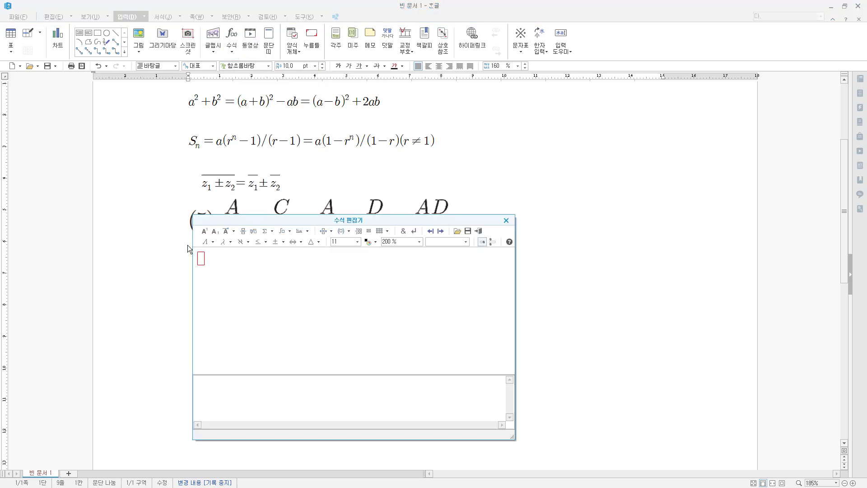
pyautogui.moveTo(229, 250); pyautogui.dragTo(227, 257)
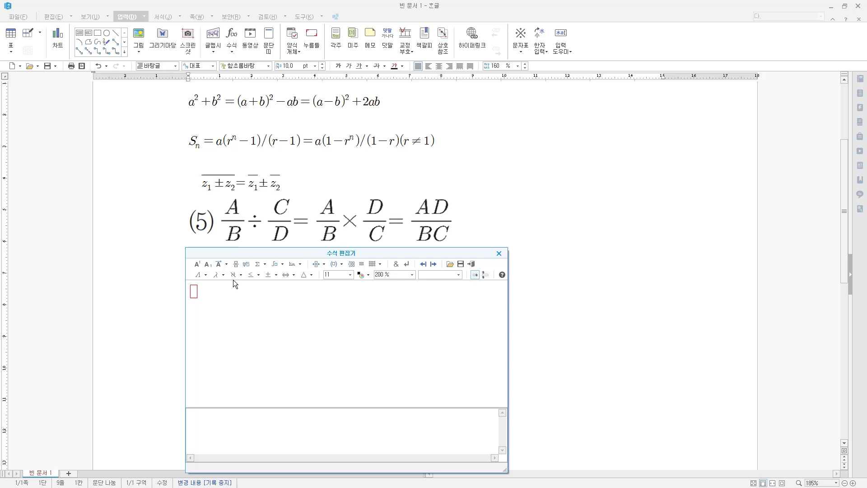
# Step: Insert a fraction with A as the numerator and BFDSFA as the denominator
pyautogui.hotkey('ctrl', 'alt', 'd')
pyautogui.moveTo(230, 258); pyautogui.dragTo(243, 272)
pyautogui.press('Escape')
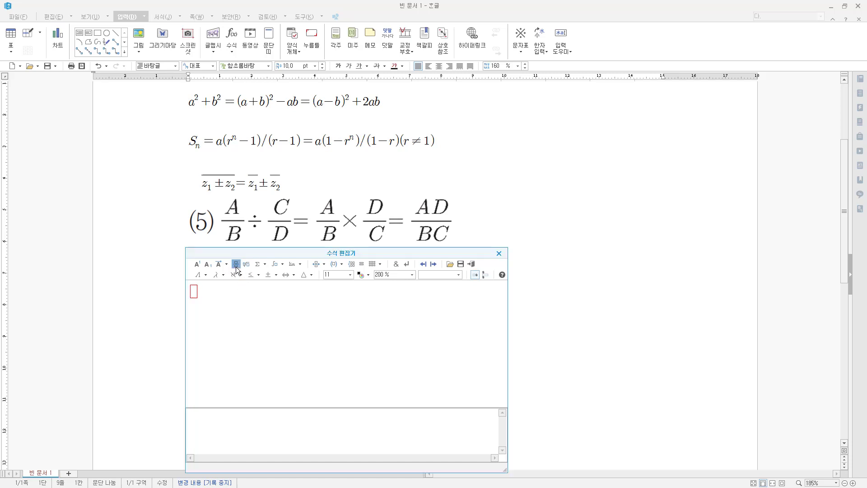
pyautogui.click(236, 265)
pyautogui.write('A} over {}')
pyautogui.press('Tab')
pyautogui.write('BFDSFA')
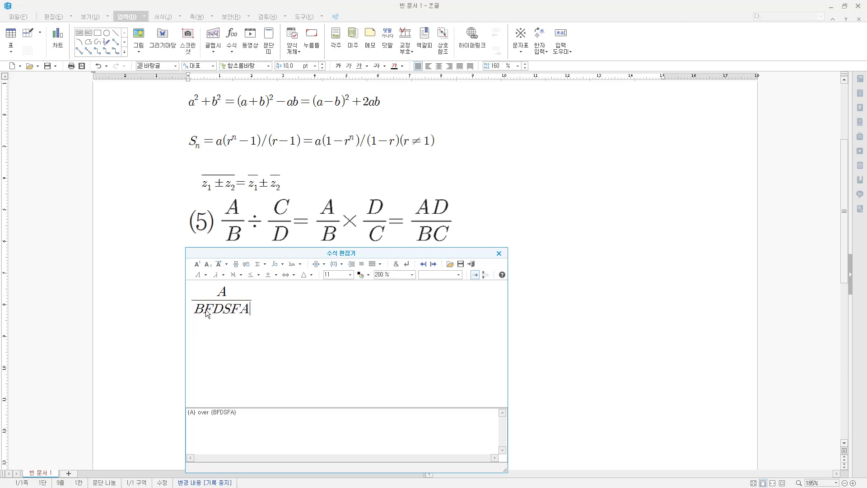
# Step: Trim the fraction's denominator to just B, leaving A over B
pyautogui.press('BackSpace')
pyautogui.press('BackSpace')
pyautogui.press('BackSpace')
pyautogui.press('BackSpace')
pyautogui.press('BackSpace')
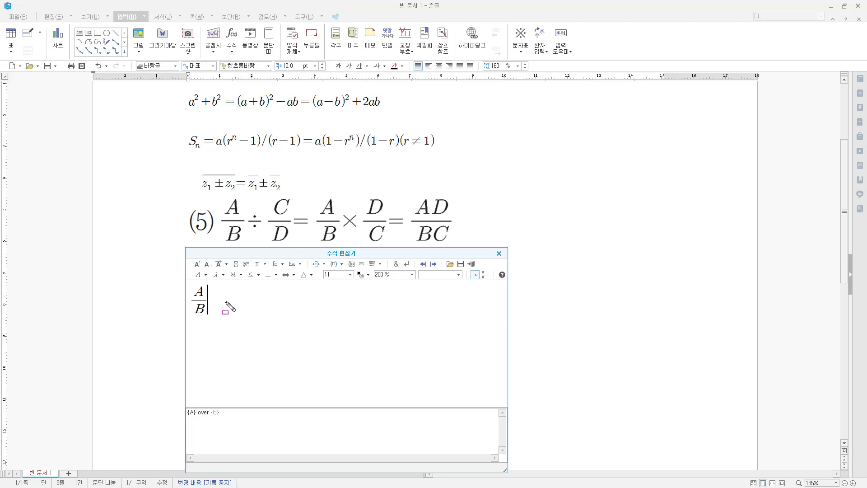
# Step: Add a division sign (÷) after the A over B fraction
pyautogui.press('Escape')
pyautogui.click(223, 302)
pyautogui.write('/')
pyautogui.press('BackSpace')
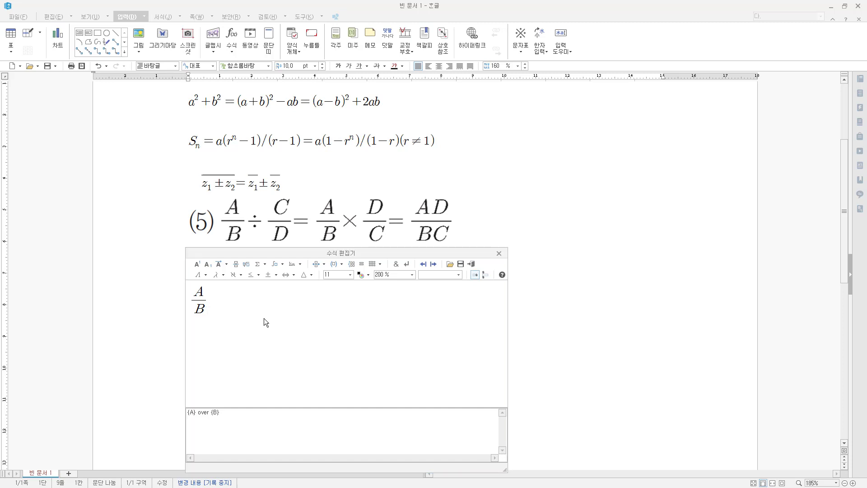
pyautogui.click(277, 276)
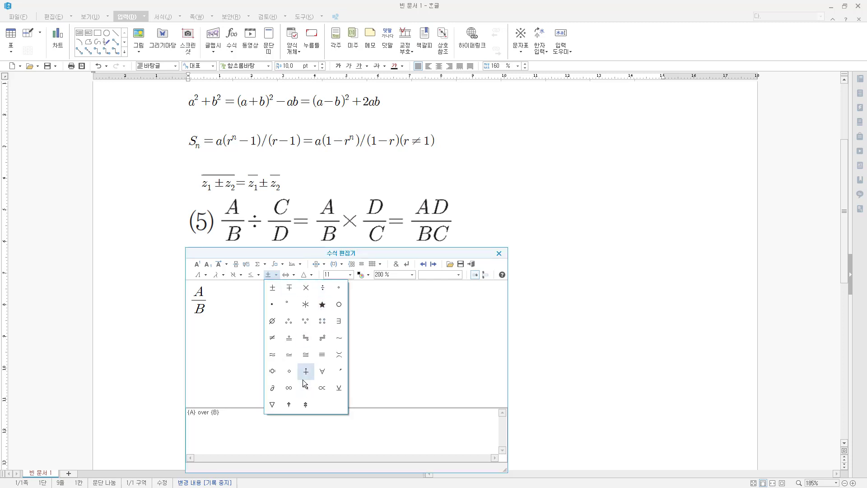
pyautogui.click(322, 289)
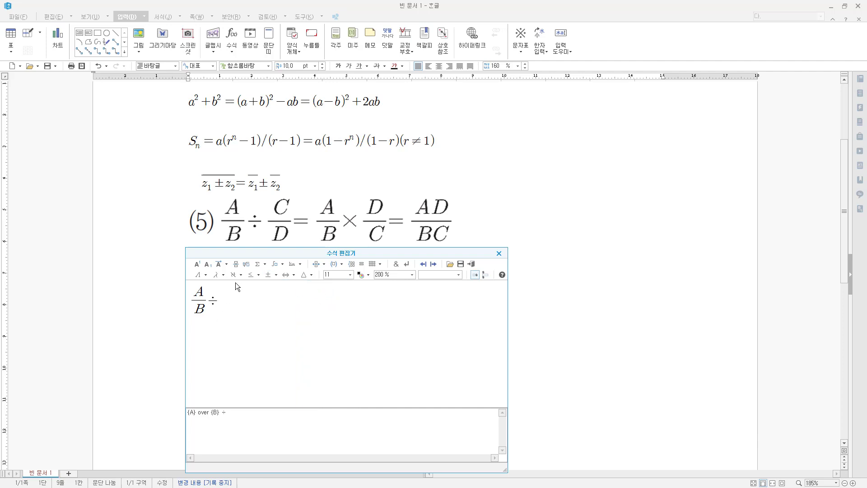
# Step: Insert the fraction C over D after the division sign and follow it with an equals sign
pyautogui.click(236, 264)
pyautogui.write('C')
pyautogui.write('D} =')
# Step: Insert the fraction A over B after the equals sign and add a multiplication sign (×) behind it
pyautogui.click(237, 264)
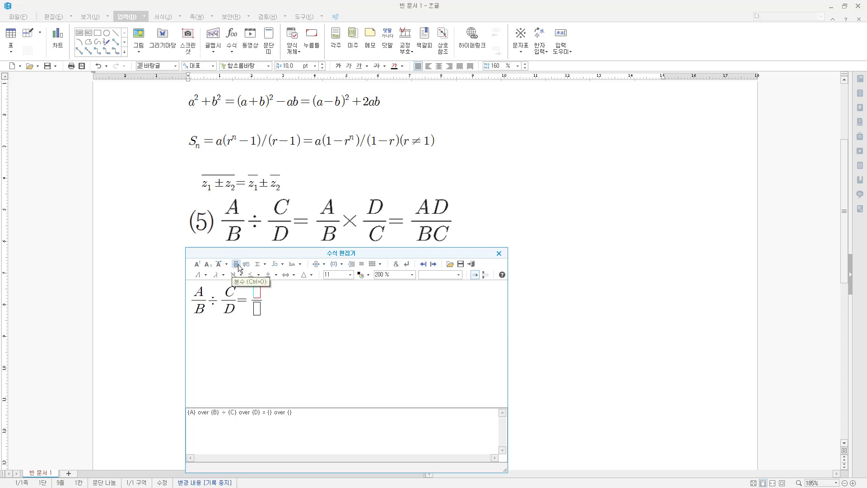
pyautogui.write('A')
pyautogui.press('Tab')
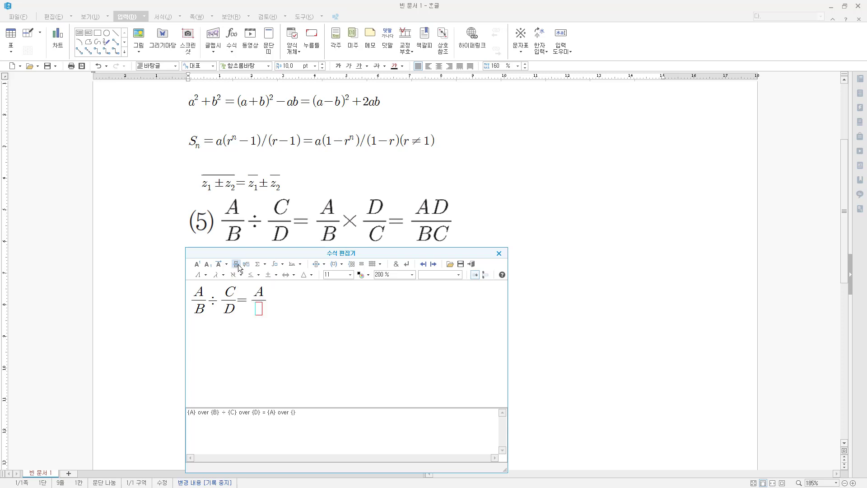
pyautogui.write('B')
pyautogui.click(276, 274)
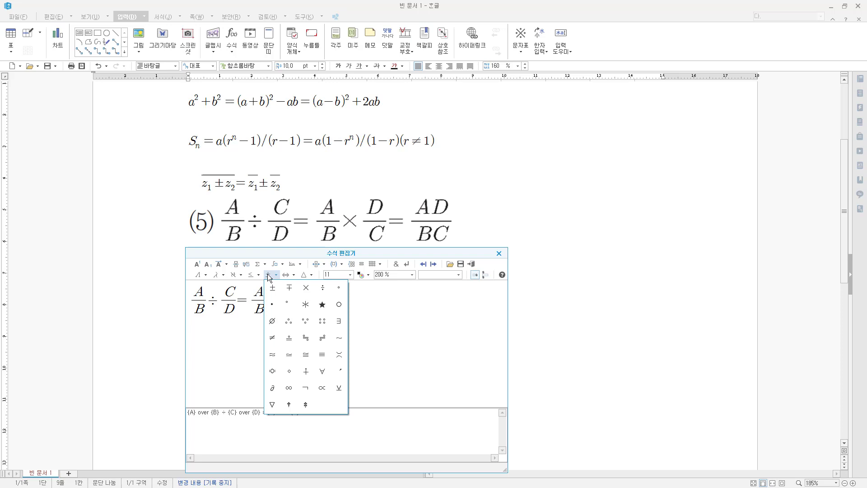
pyautogui.click(306, 289)
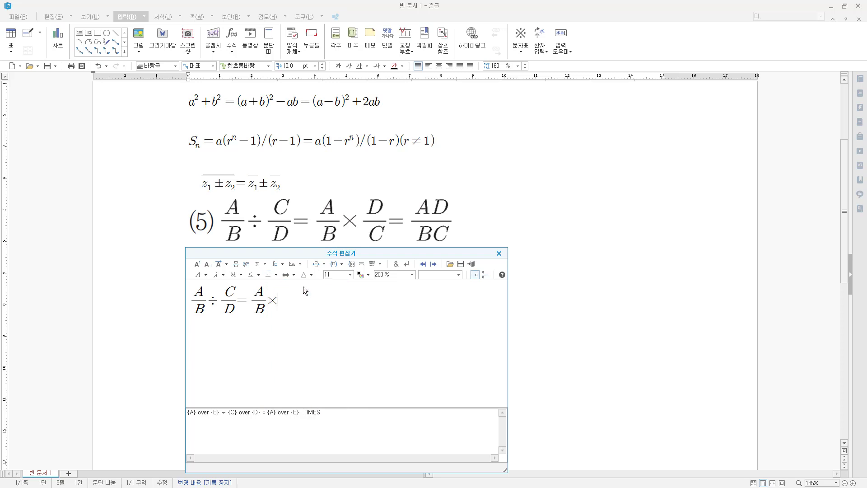
# Step: Insert the fraction D over C after the multiplication sign, followed by an equals sign
pyautogui.click(237, 265)
pyautogui.write('D} over {}')
pyautogui.press('Tab')
pyautogui.write('C')
pyautogui.write('=')
# Step: Complete formula (5) with the fraction AD over BC and insert the equation into the document
pyautogui.click(237, 264)
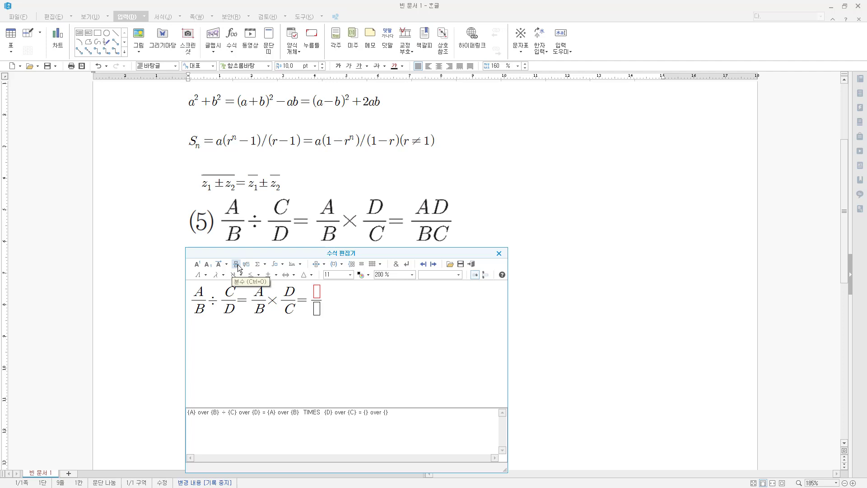
pyautogui.write('AD')
pyautogui.press('Tab')
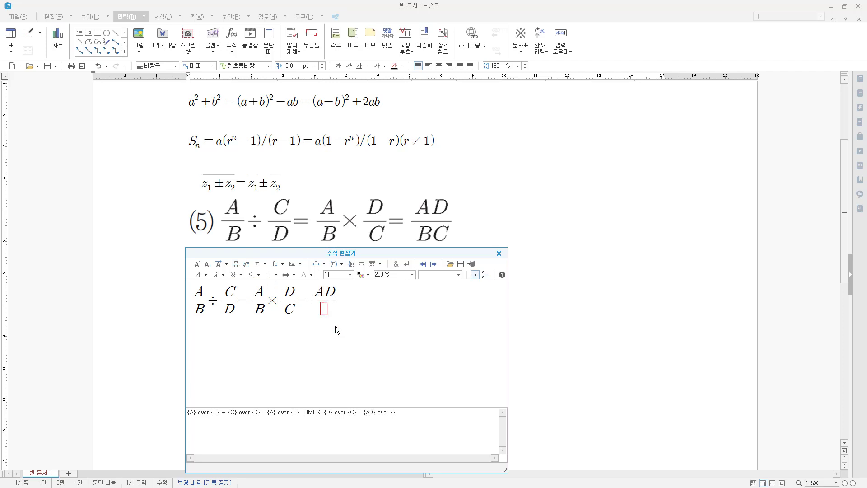
pyautogui.write('BC')
pyautogui.click(474, 264)
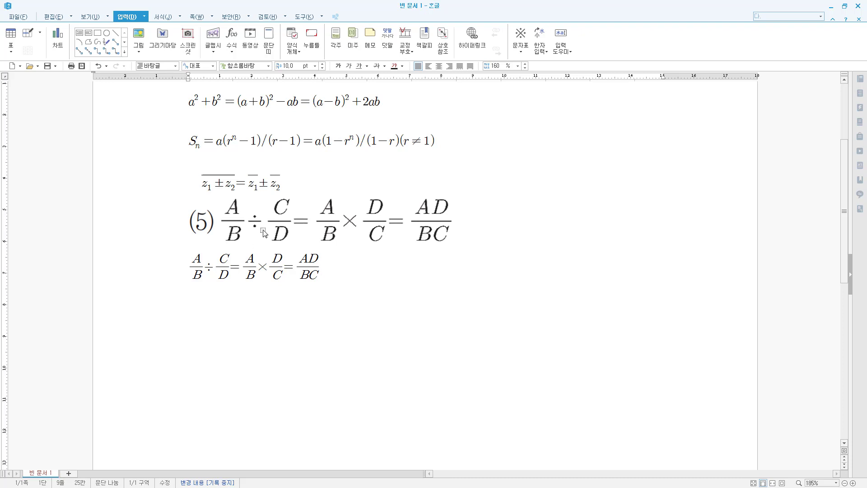
# Step: Remove the reference image of formula (5) and open a new equation editor placed below reference formula (6)
pyautogui.click(264, 233)
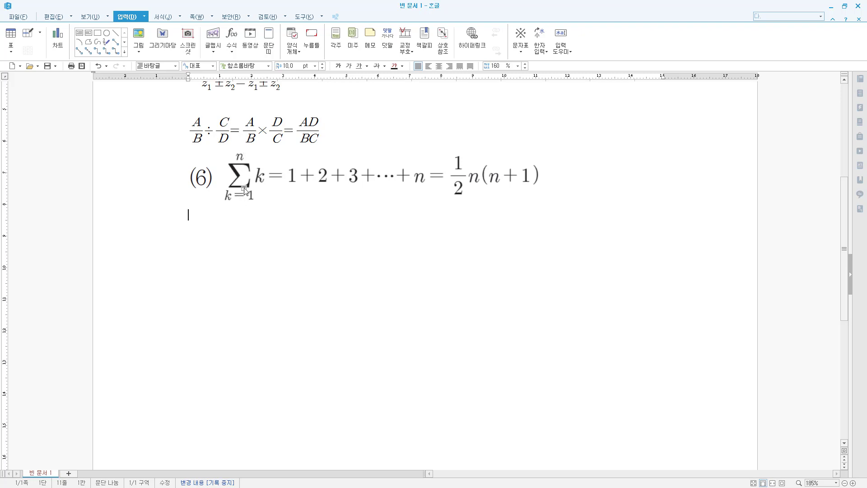
pyautogui.click(233, 34)
pyautogui.moveTo(311, 253); pyautogui.dragTo(330, 220)
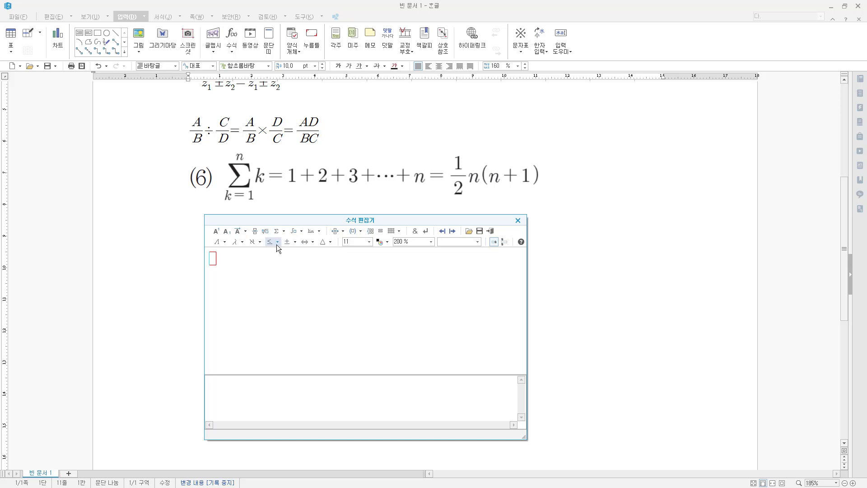
# Step: Insert a summation symbol with lower limit k=1 and upper limit n
pyautogui.click(284, 231)
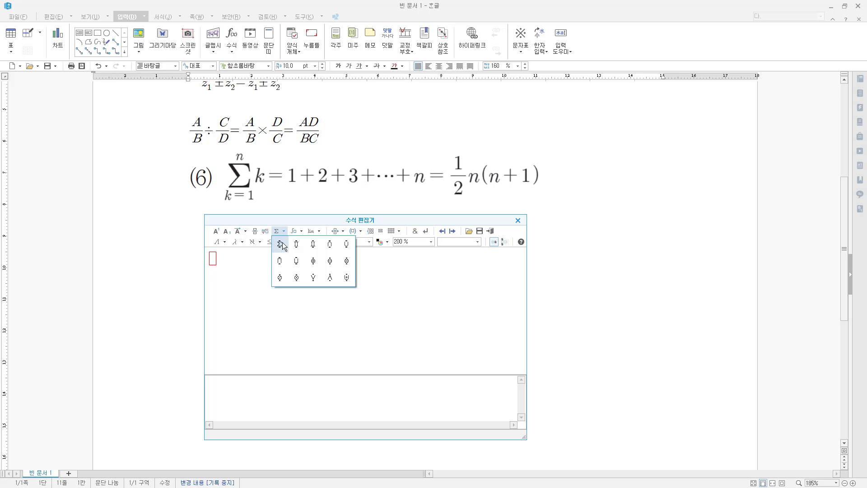
pyautogui.click(280, 244)
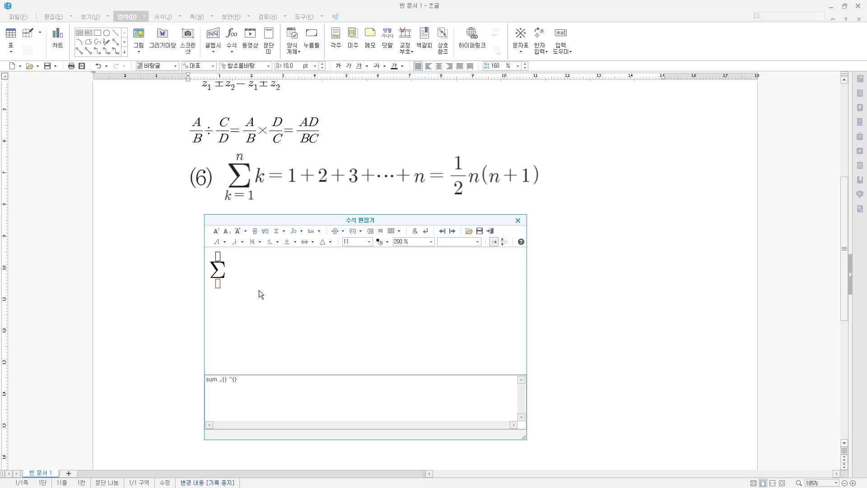
pyautogui.write('k=1')
pyautogui.press('Tab')
pyautogui.write('n')
# Step: Continue after the summation with k=1+2+3+, centred dots (⋯) and +n=
pyautogui.click(262, 286)
pyautogui.write('`1+2+3+')
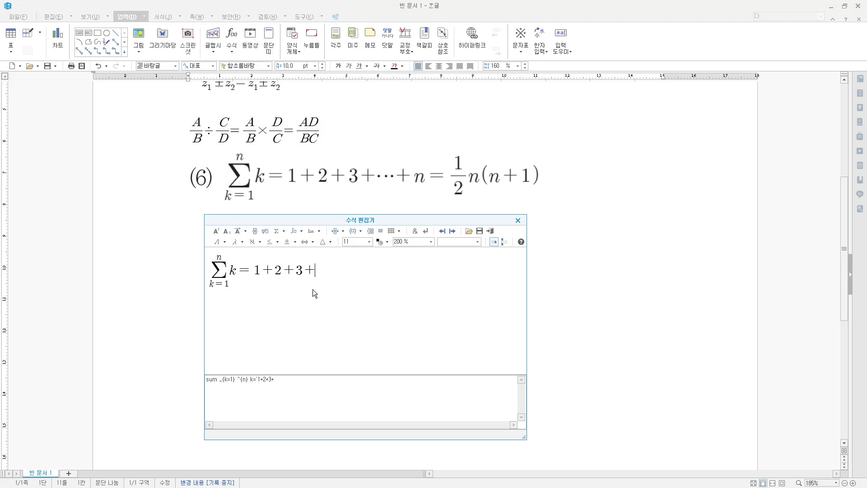
pyautogui.click(332, 247)
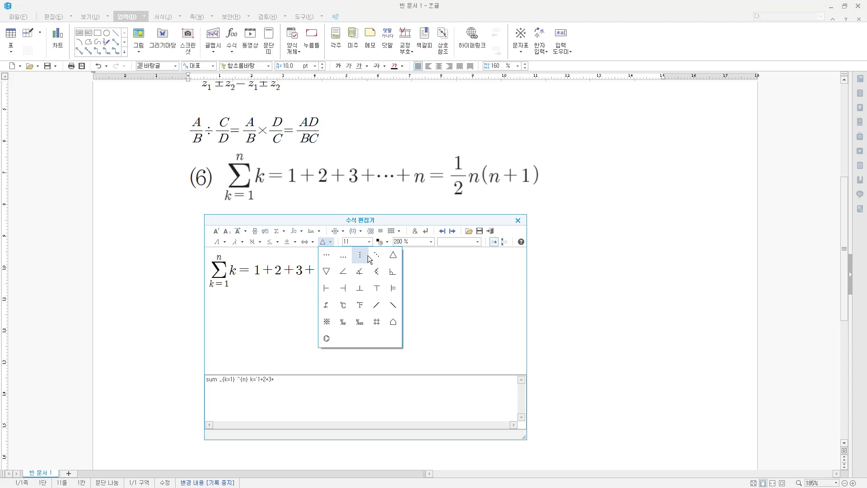
pyautogui.click(332, 259)
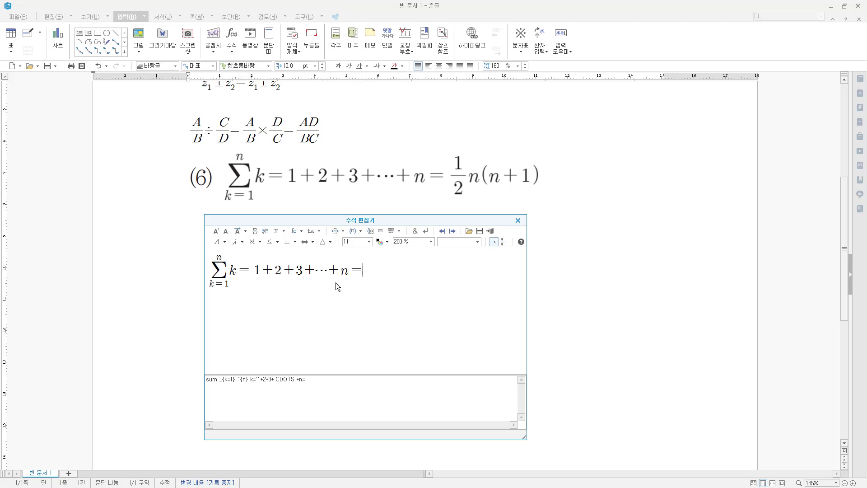
# Step: Finish formula (6) with the fraction 1 over 2 and n(n+1), and insert the equation into the document
pyautogui.click(255, 231)
pyautogui.write('1} over {2} n')
pyautogui.write('(n+1)')
pyautogui.click(493, 232)
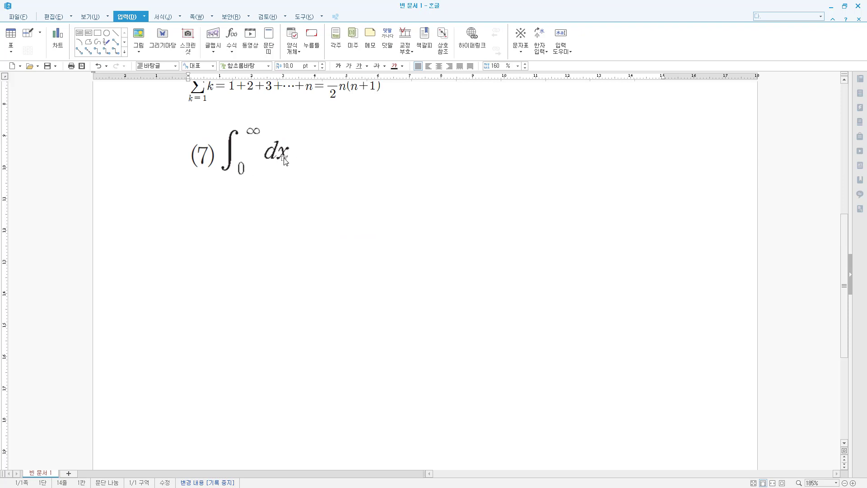
# Step: Open a new equation editor below reference formula (7) and insert a single integral
pyautogui.click(233, 33)
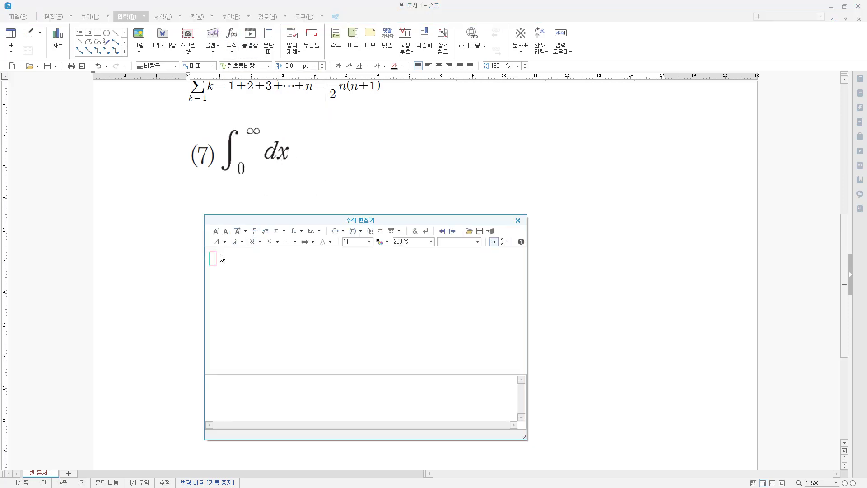
pyautogui.moveTo(239, 220); pyautogui.dragTo(237, 196)
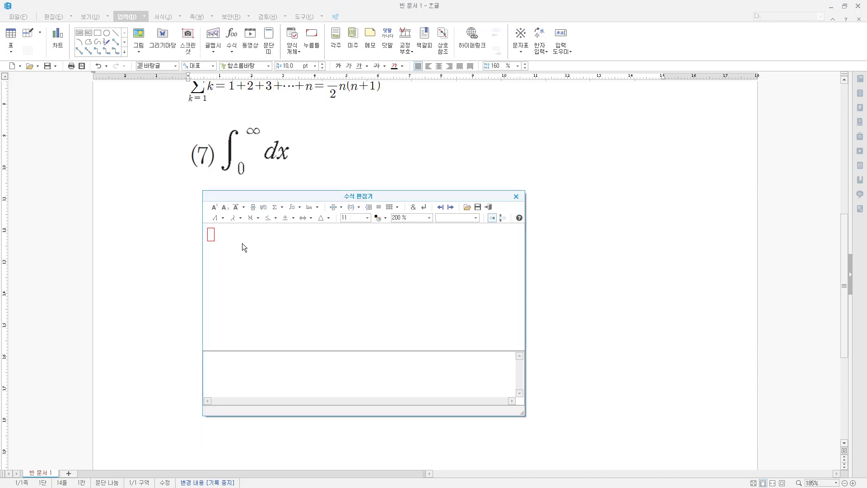
pyautogui.click(301, 209)
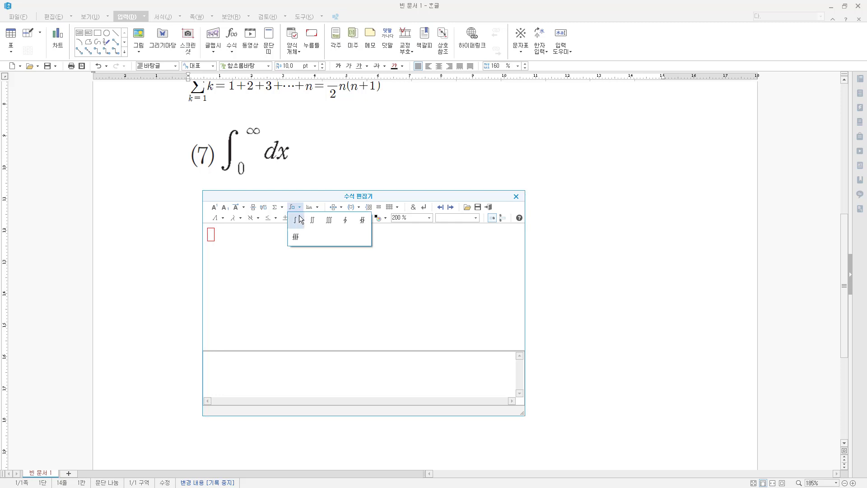
pyautogui.click(299, 224)
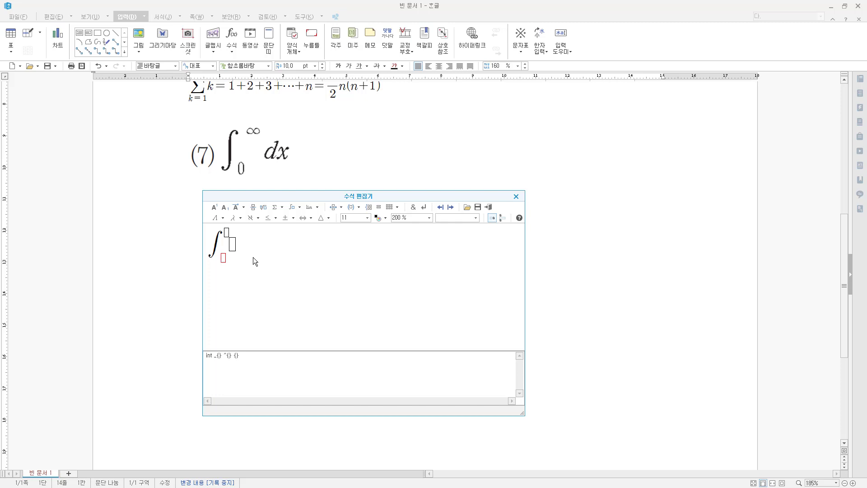
# Step: Give the integral the limits 0 and ∞ and the integrand dx, and insert the equation into the document
pyautogui.write('0')
pyautogui.press('Tab')
pyautogui.click(294, 219)
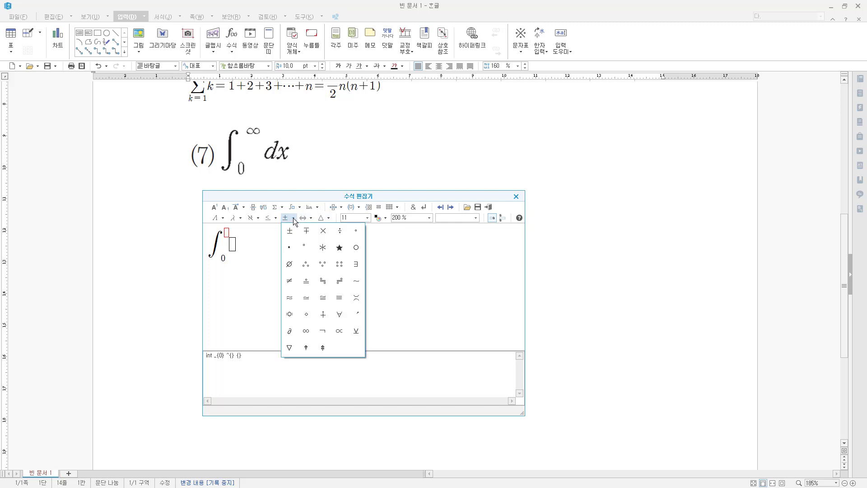
pyautogui.click(306, 332)
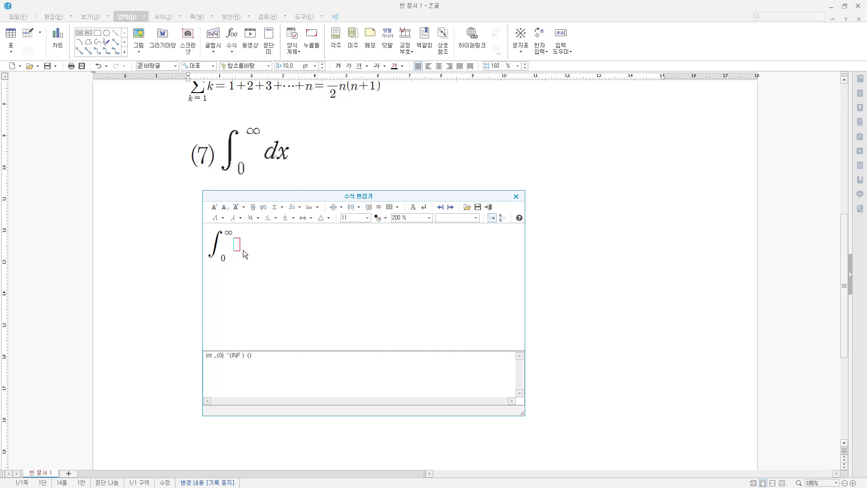
pyautogui.write('dx')
pyautogui.click(489, 207)
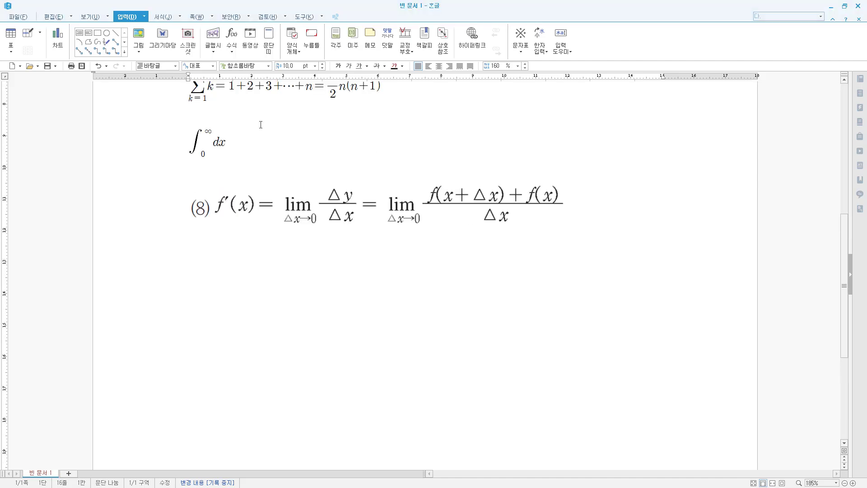
# Step: Open a new equation editor below reference formula (8) and enter f'(x)=
pyautogui.click(232, 35)
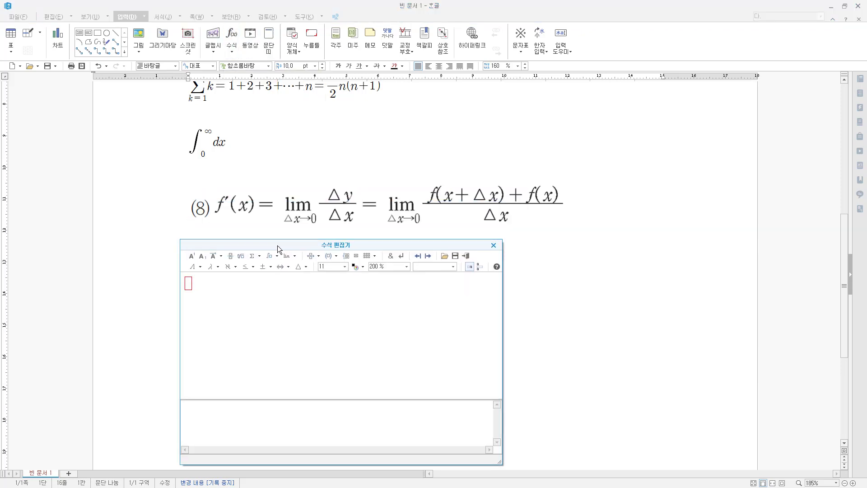
pyautogui.moveTo(278, 245); pyautogui.dragTo(284, 239)
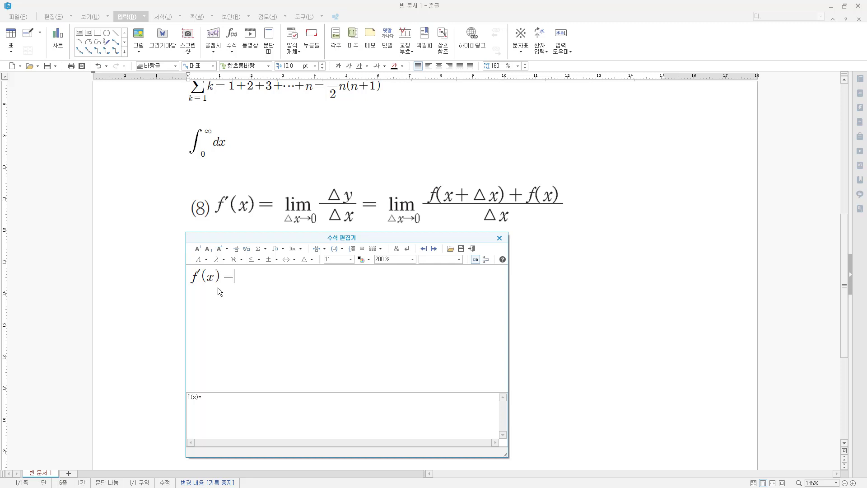
# Step: Insert a limit approaching 0 after the equals sign, with △x as its variable
pyautogui.click(300, 249)
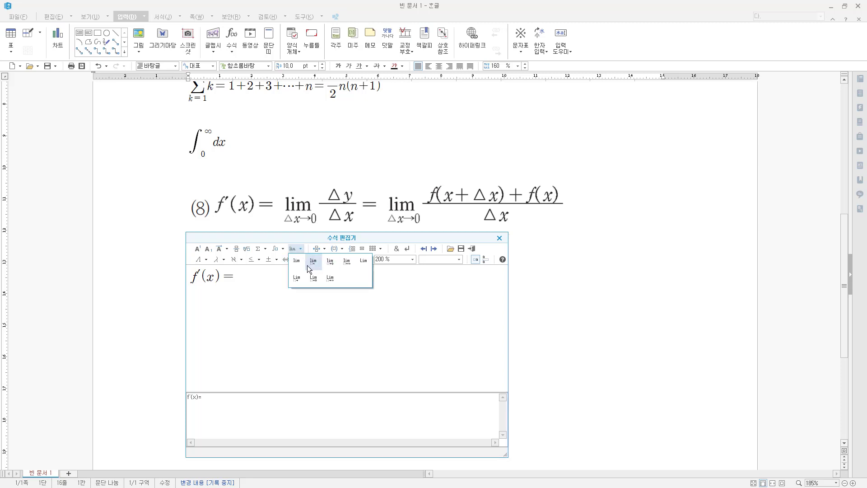
pyautogui.click(331, 263)
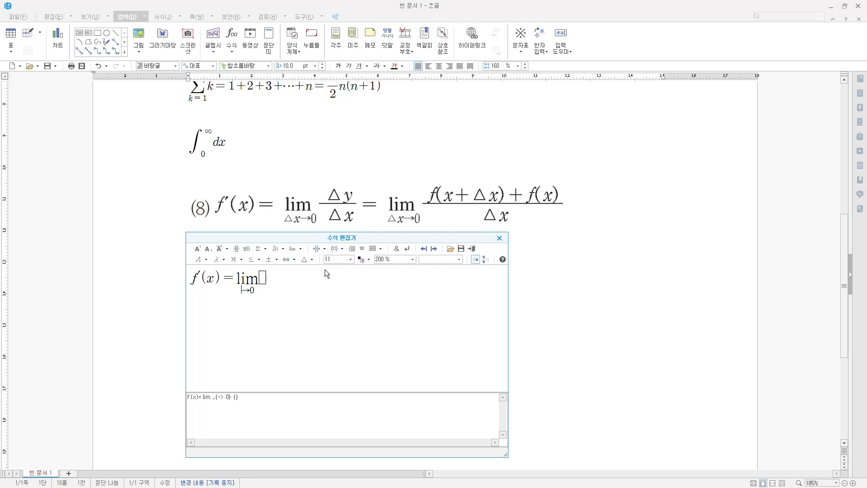
pyautogui.click(247, 292)
pyautogui.click(312, 259)
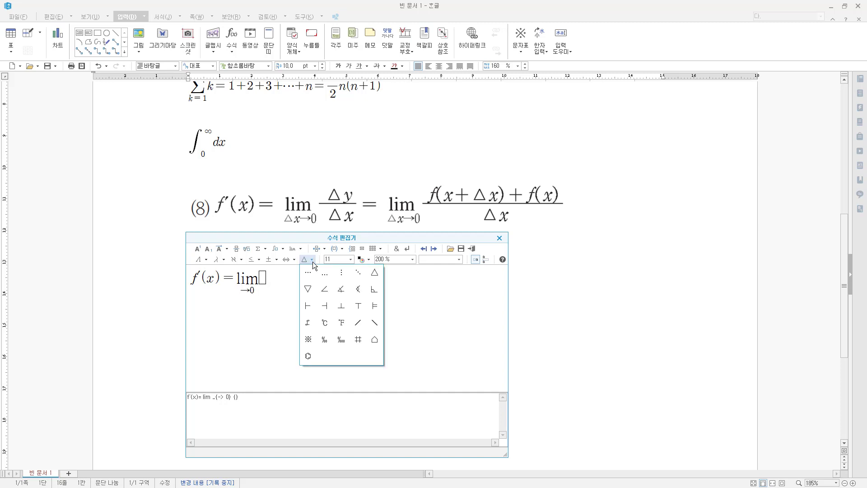
pyautogui.click(375, 274)
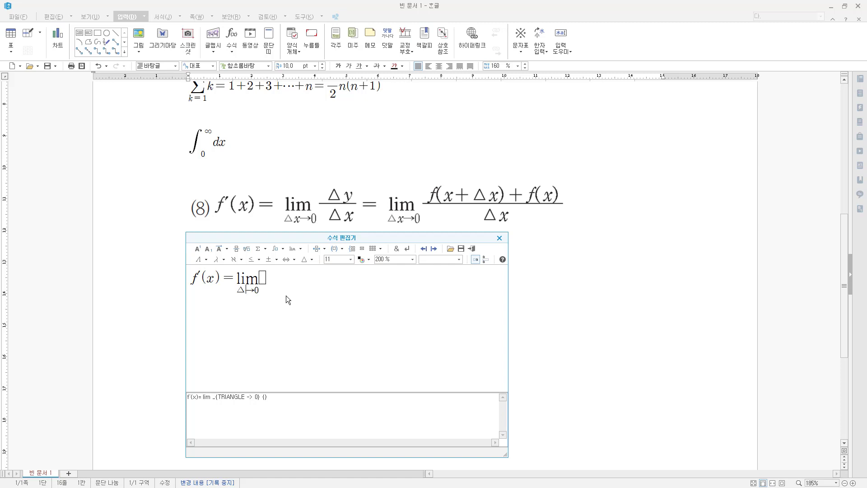
pyautogui.write('x')
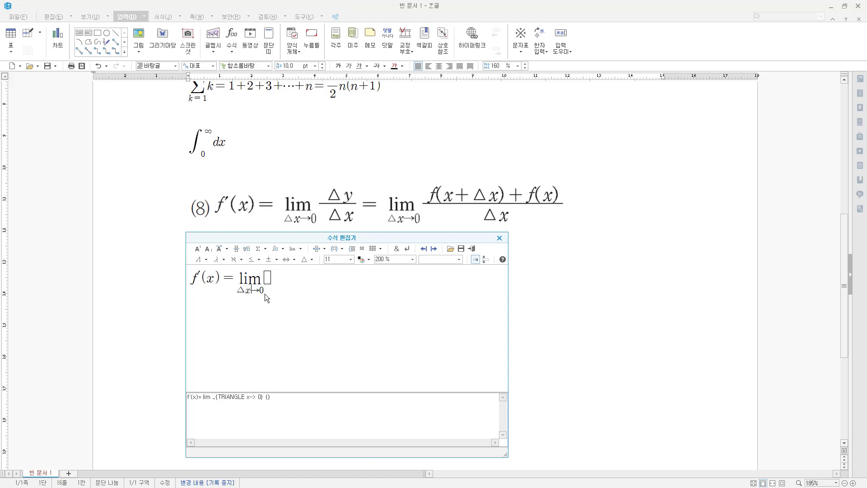
# Step: Add the fraction △y over △x to the limit, followed by an equals sign
pyautogui.press('Tab')
pyautogui.click(275, 280)
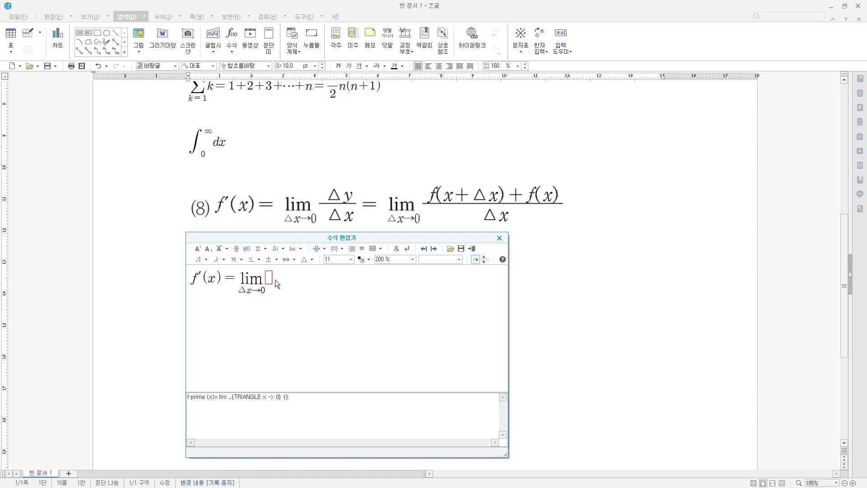
pyautogui.click(234, 252)
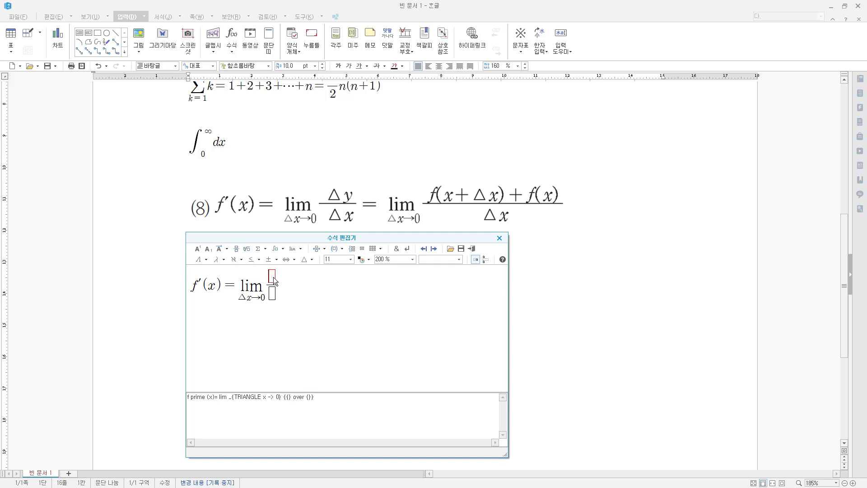
pyautogui.click(313, 260)
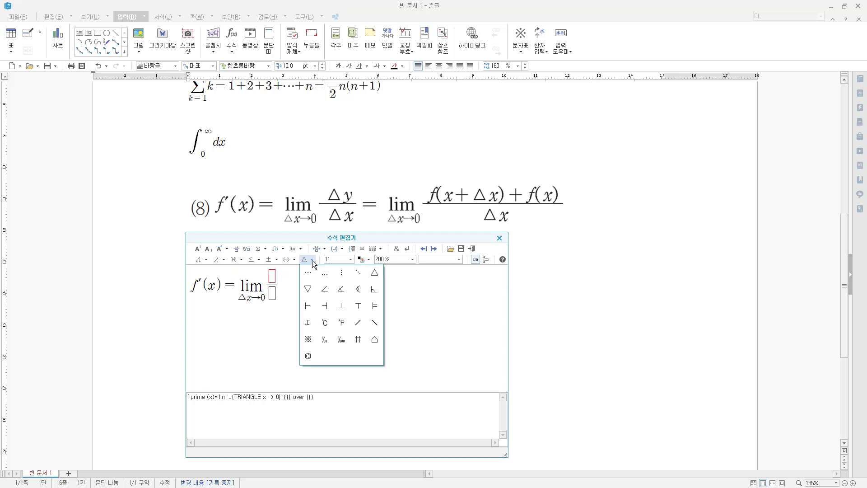
pyautogui.click(375, 275)
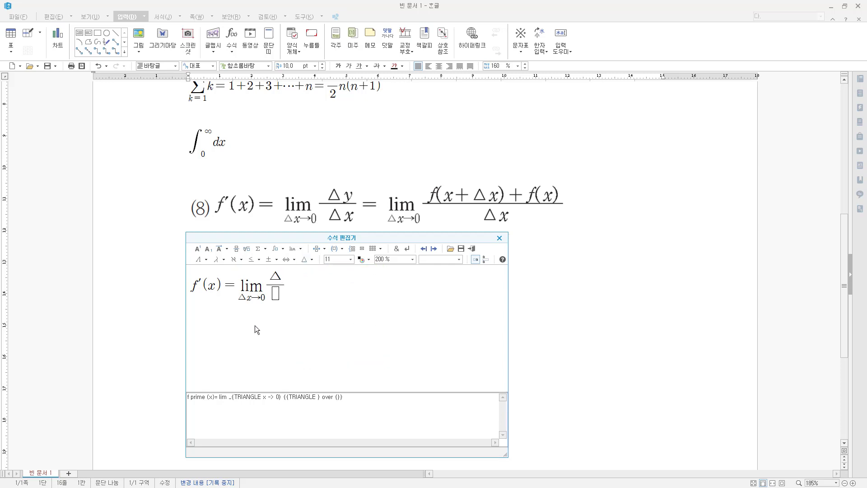
pyautogui.write('y')
pyautogui.click(279, 295)
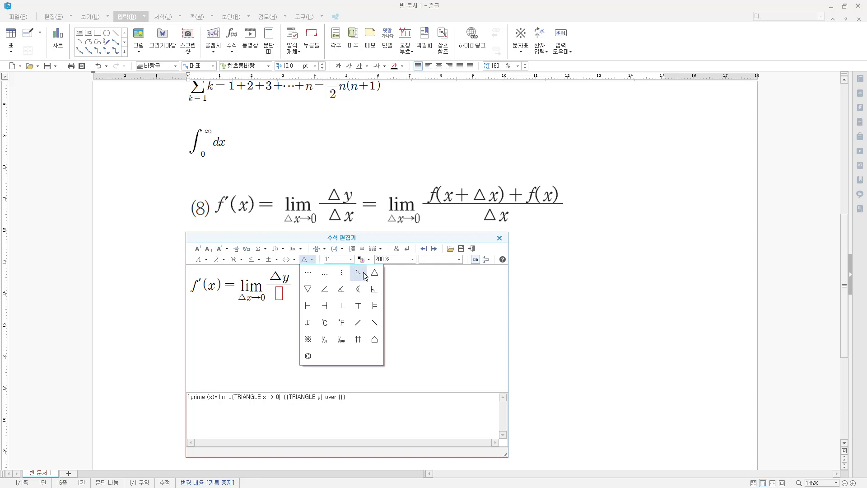
pyautogui.click(375, 274)
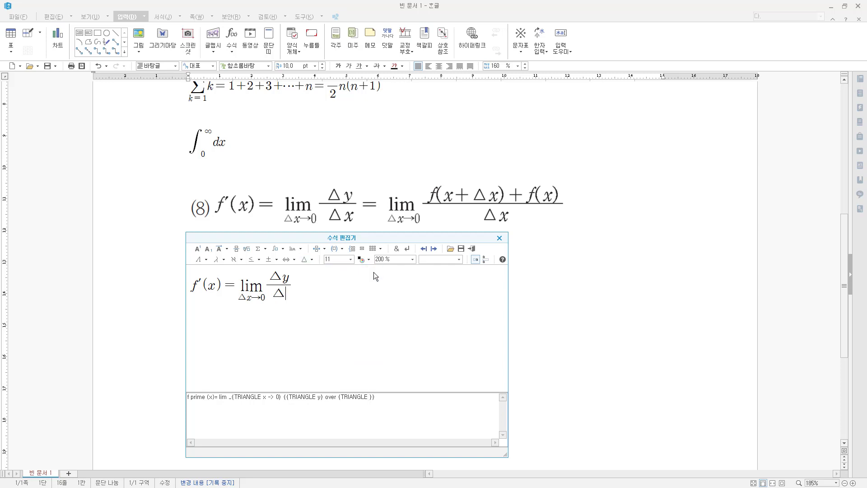
pyautogui.write('x} =')
# Step: Insert a second limit approaching 0 after the second equals sign, with △x as its variable
pyautogui.click(301, 251)
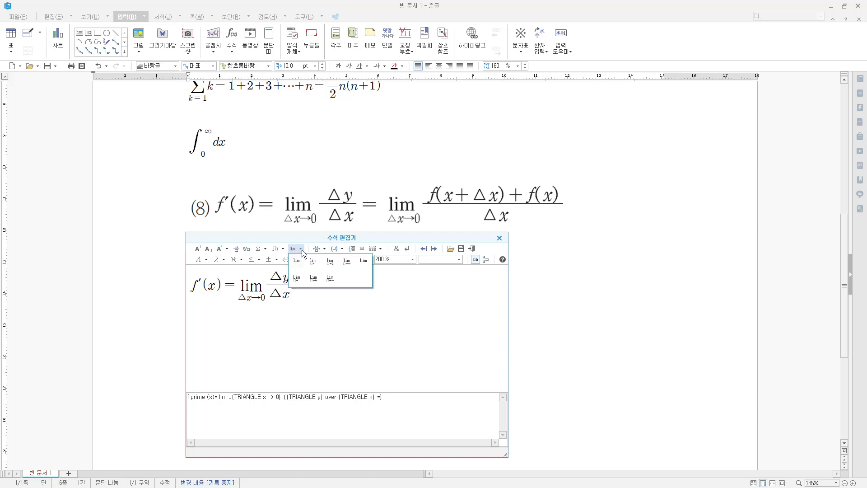
pyautogui.click(330, 262)
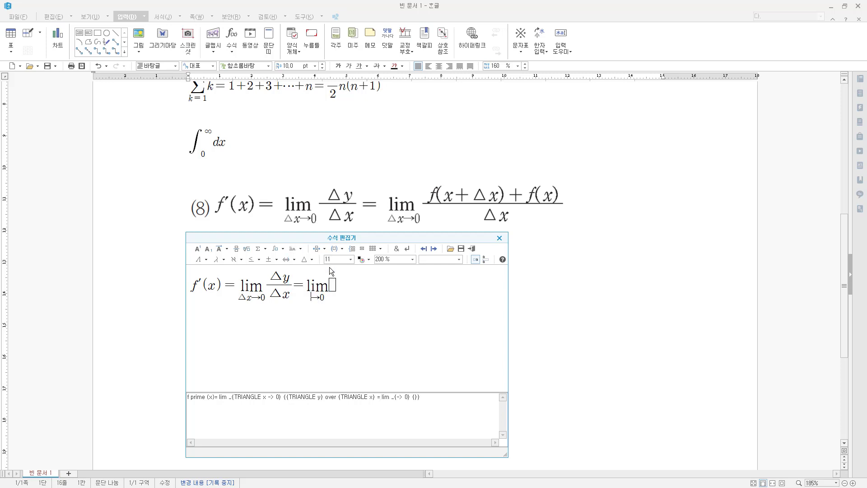
pyautogui.click(311, 299)
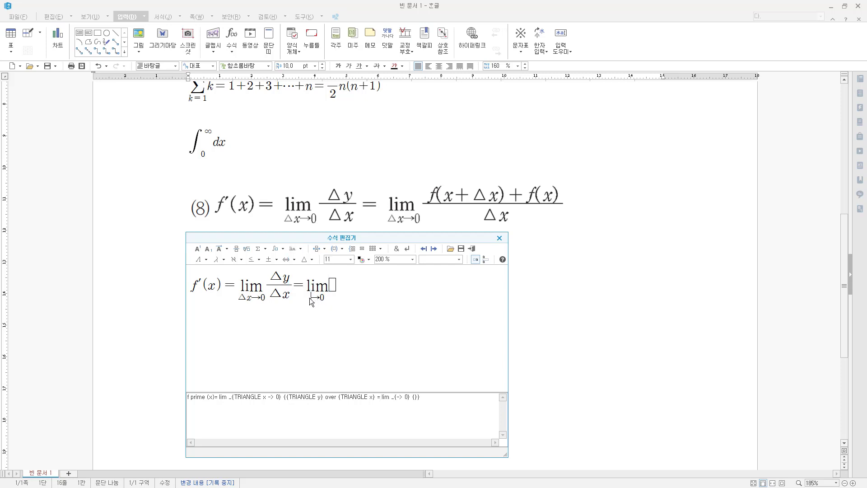
pyautogui.click(313, 260)
pyautogui.click(375, 273)
pyautogui.write('x')
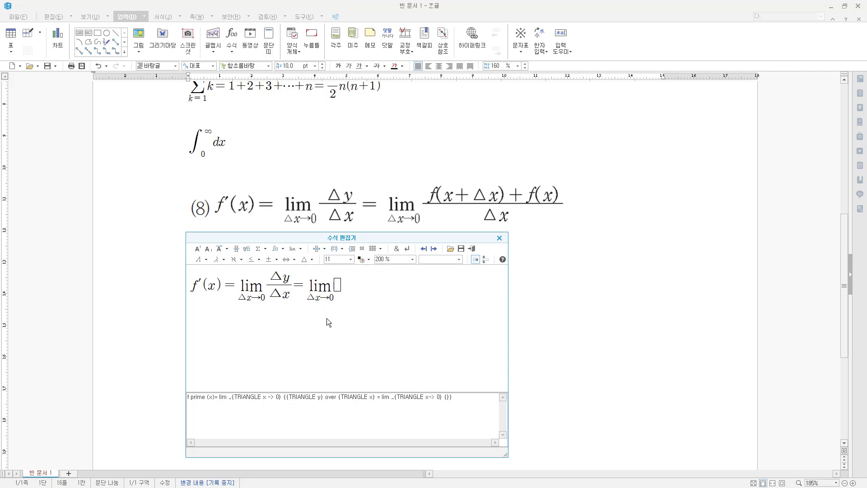
# Step: Add a fraction to the second limit and enter f(x+△x)+f(x) as its numerator
pyautogui.press('Tab')
pyautogui.click(247, 249)
pyautogui.write('f(x+} over {')
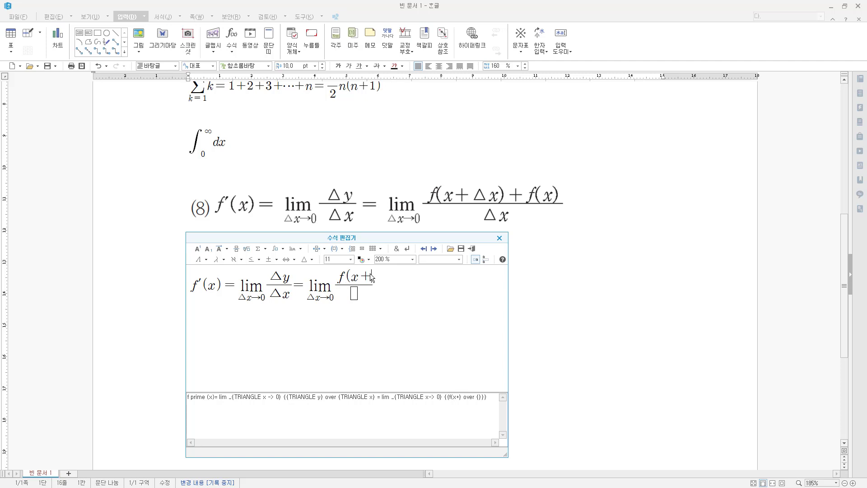
pyautogui.click(311, 260)
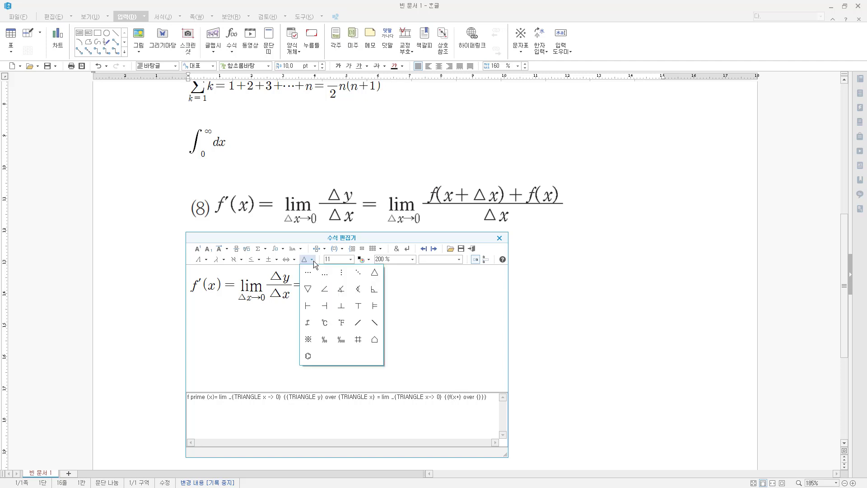
pyautogui.click(375, 272)
pyautogui.write('x')
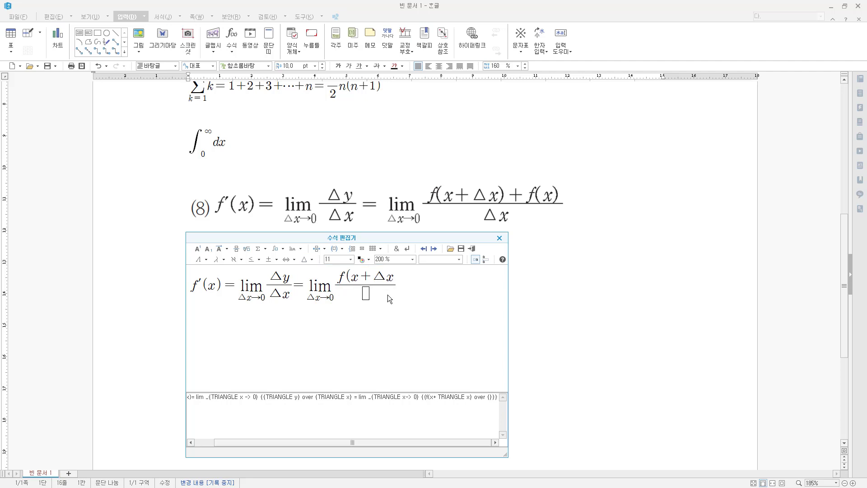
pyautogui.write(')')
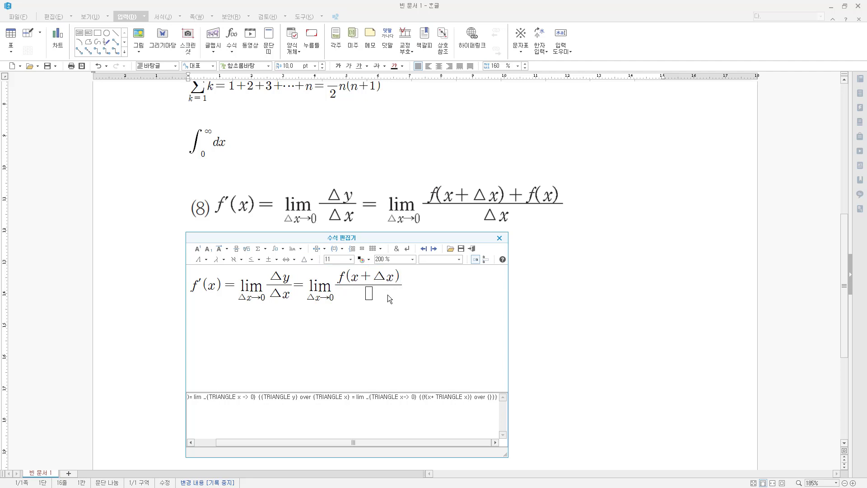
pyautogui.write('+f')
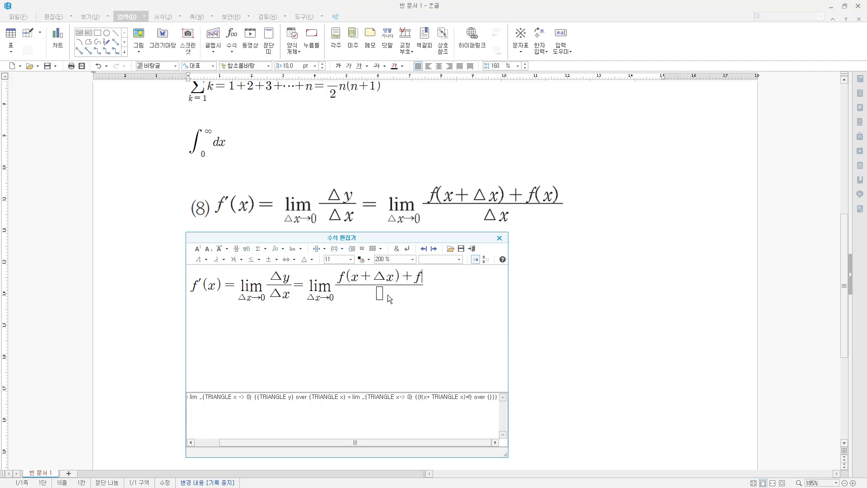
pyautogui.write('(')
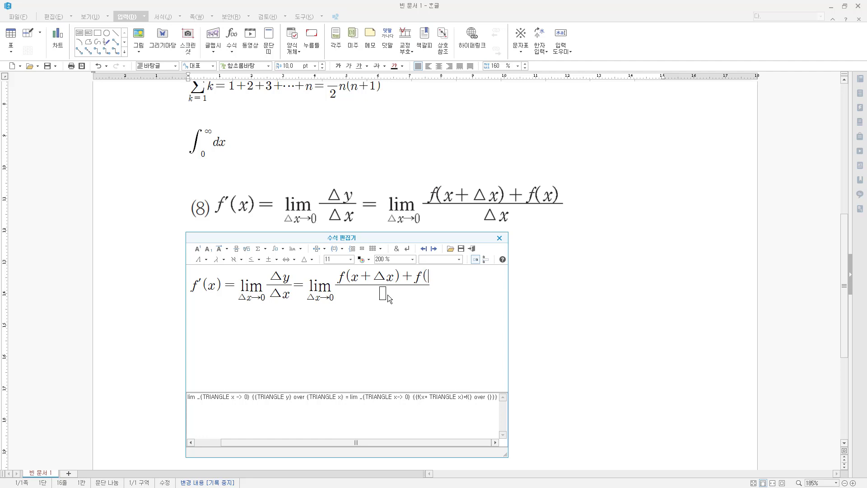
pyautogui.write('x)')
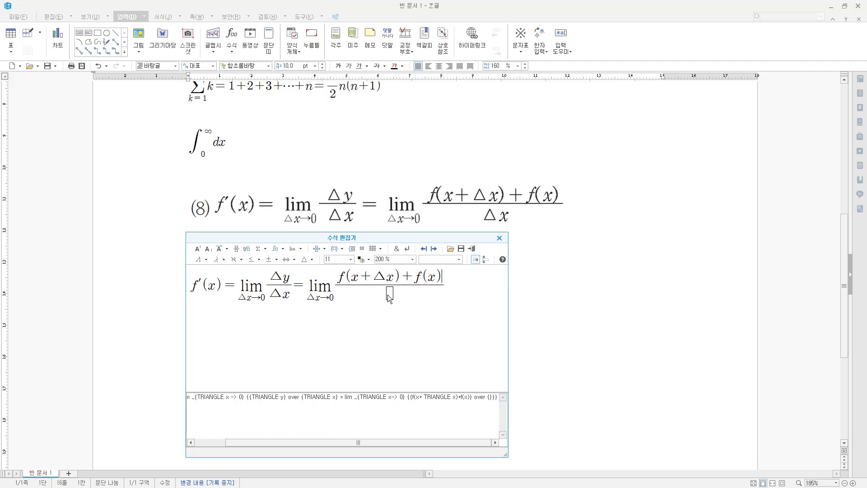
# Step: Enter △x as the denominator of the last fraction and insert the equation into the document
pyautogui.click(388, 295)
pyautogui.click(313, 259)
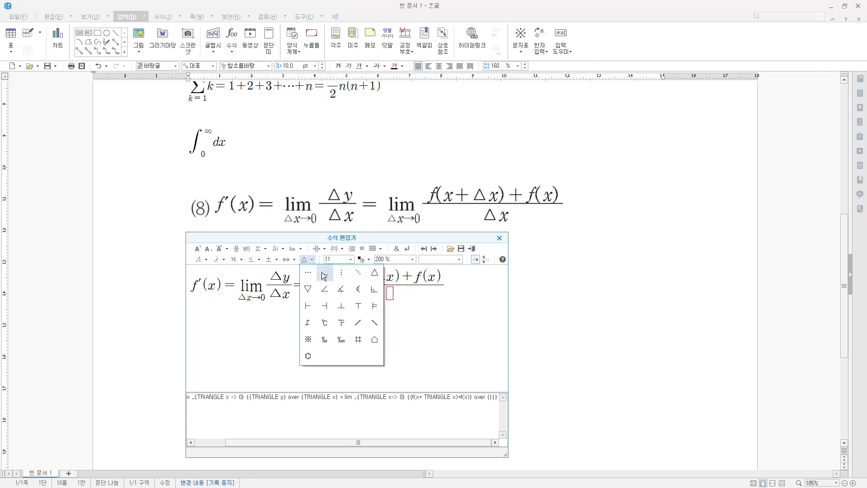
pyautogui.click(375, 274)
pyautogui.write('x')
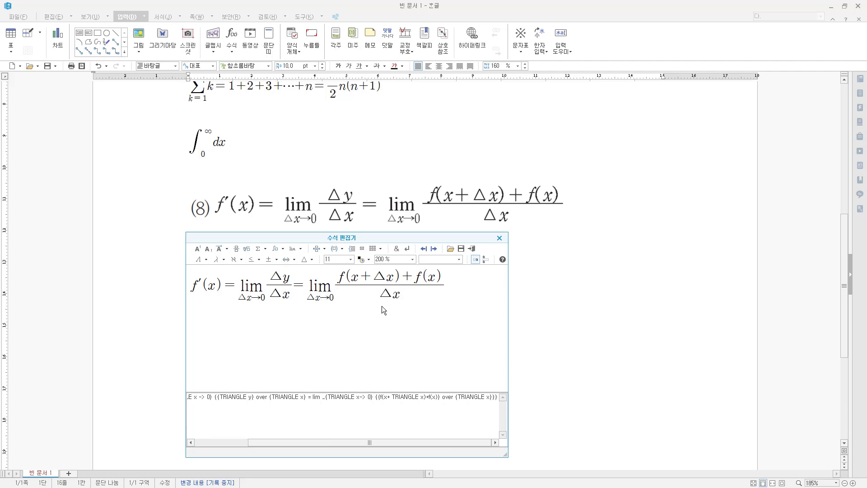
pyautogui.click(472, 249)
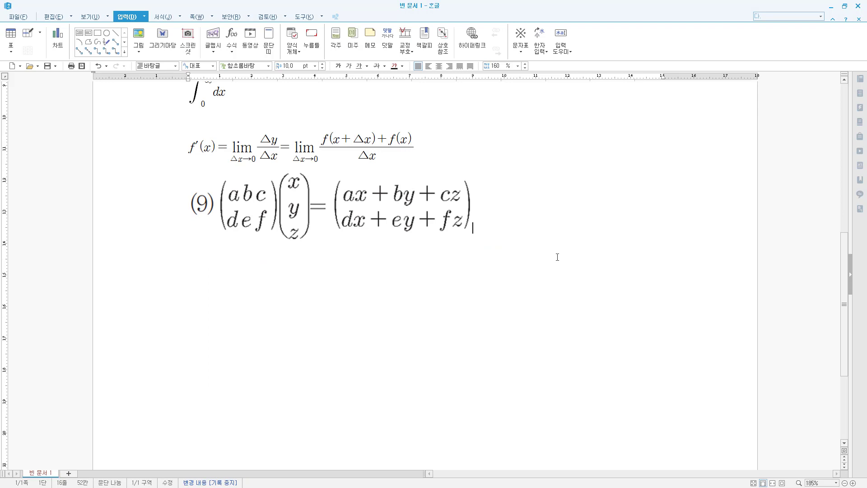
# Step: Open a new equation editor below reference formula (9), keep the formula uncovered, and insert a 3×3 matrix in parentheses
pyautogui.press('Return')
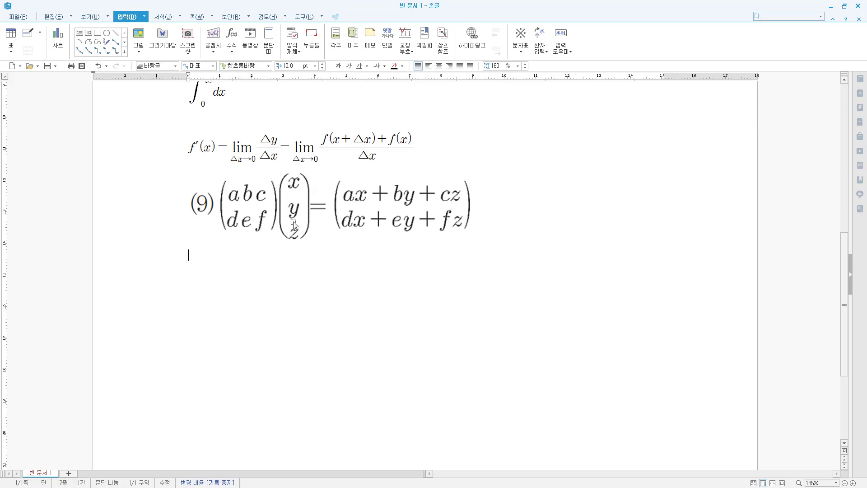
pyautogui.click(231, 33)
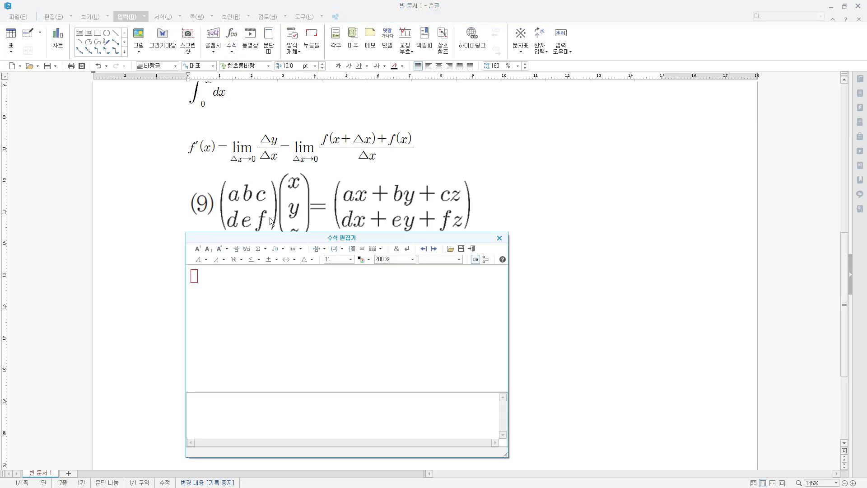
pyautogui.moveTo(284, 236); pyautogui.dragTo(280, 248)
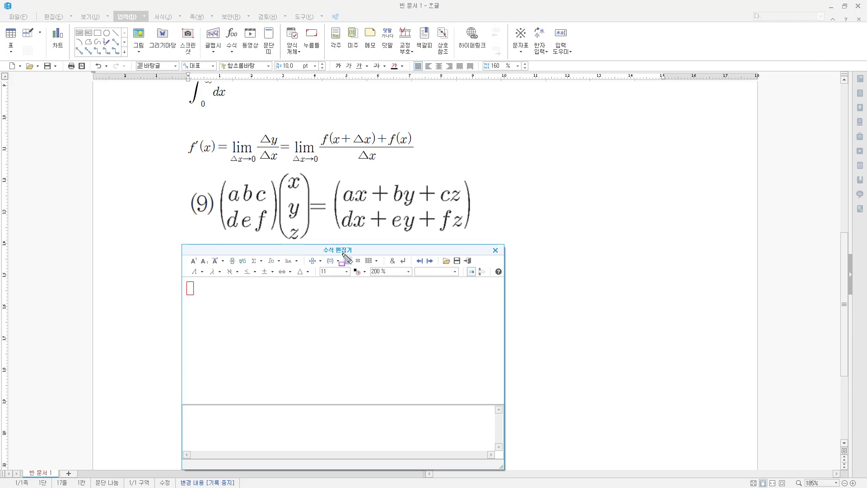
pyautogui.click(376, 261)
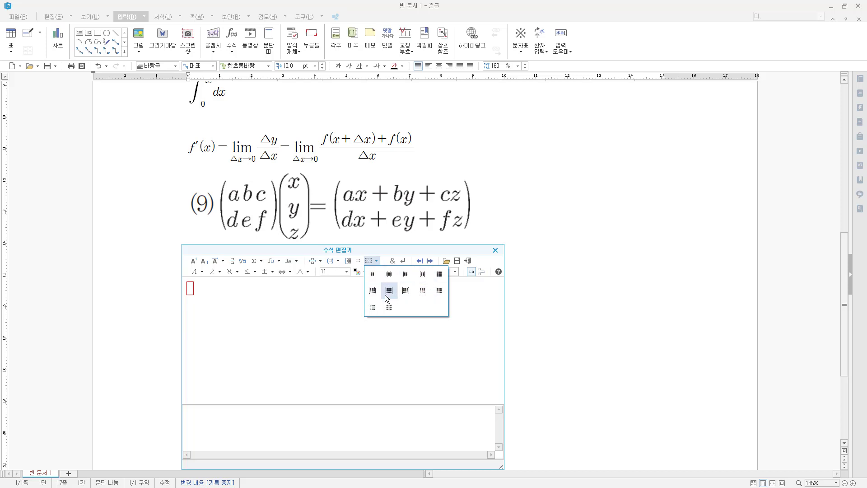
pyautogui.click(266, 276)
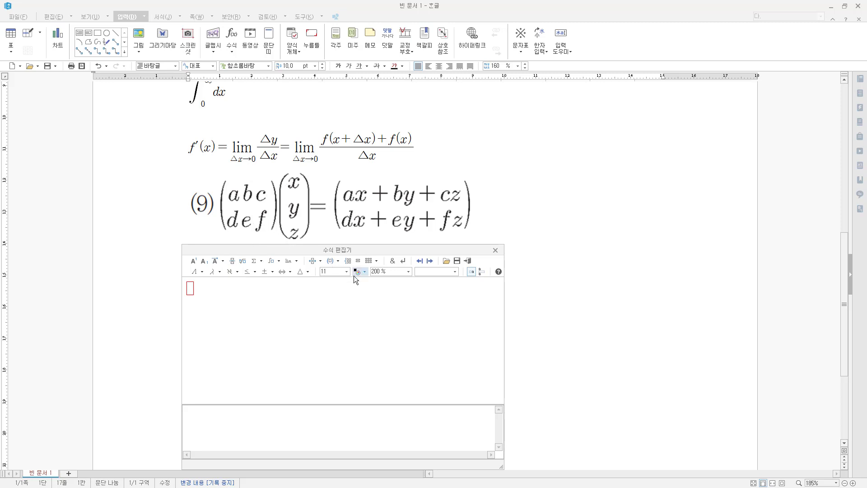
pyautogui.click(373, 261)
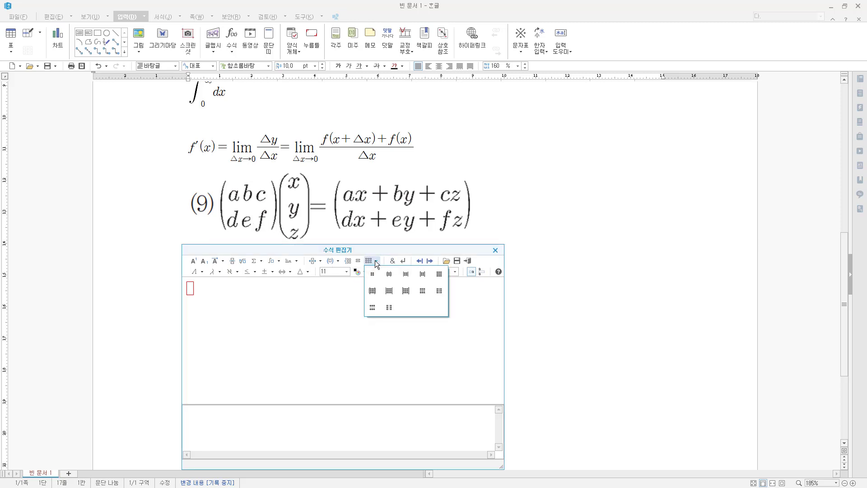
pyautogui.click(373, 291)
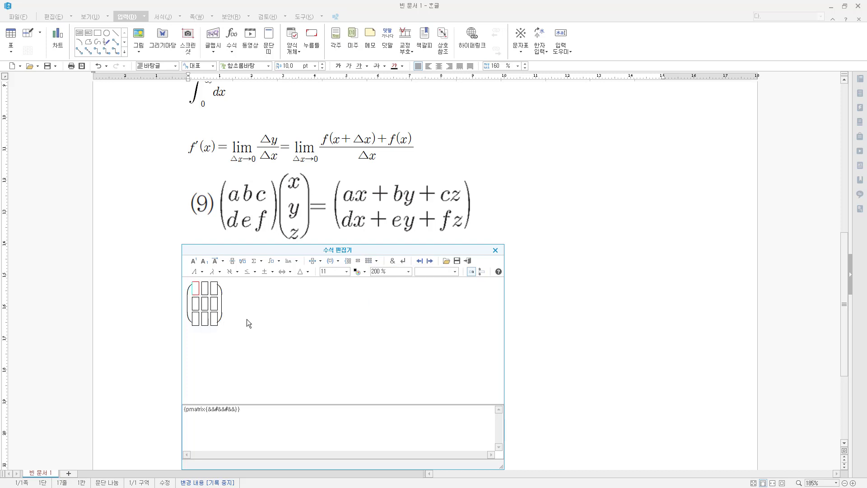
# Step: Fill the matrix's first row with a, b, c and its second row with d, e, f
pyautogui.write('a')
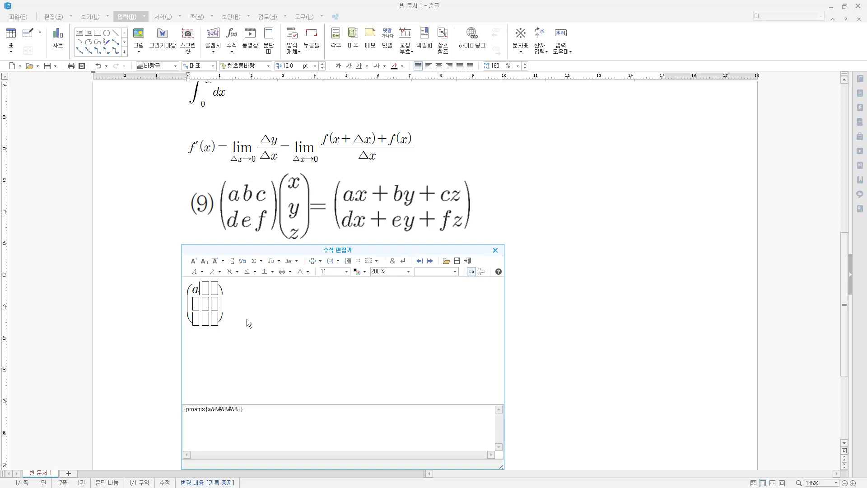
pyautogui.press('Tab')
pyautogui.write('b')
pyautogui.press('Tab')
pyautogui.write('c')
pyautogui.press('Tab')
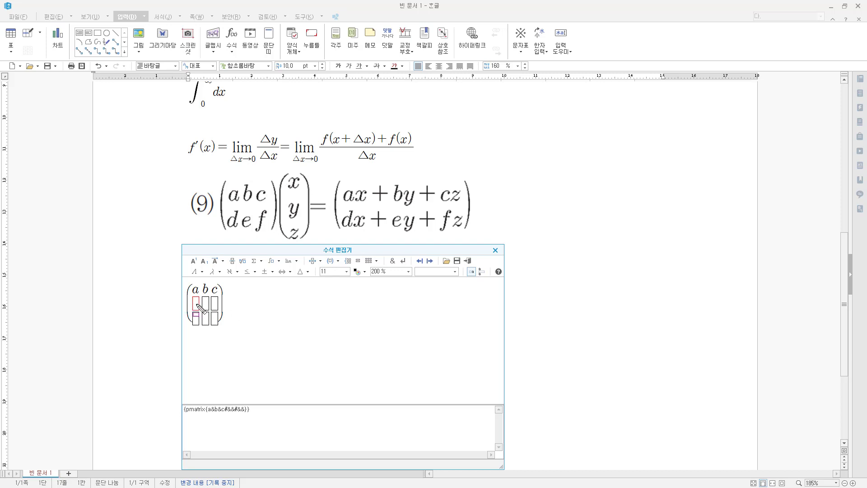
pyautogui.write('d')
pyautogui.press('Tab')
pyautogui.write('e')
pyautogui.press('Tab')
pyautogui.write('f')
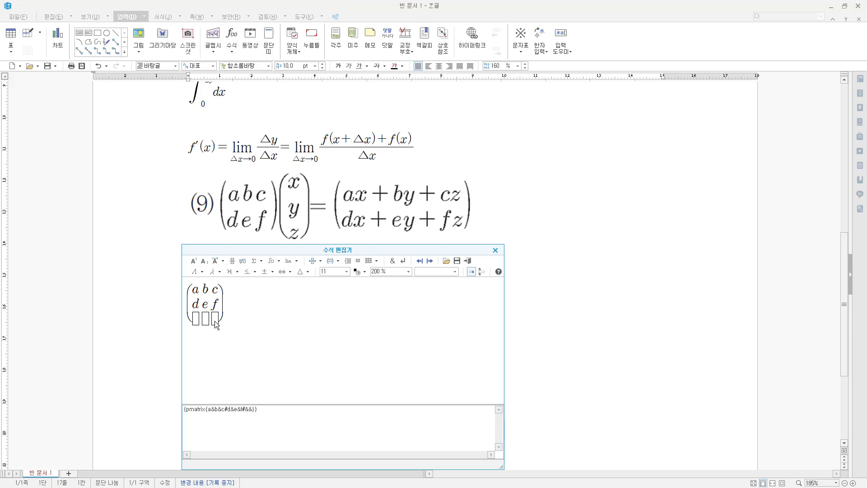
# Step: Delete the empty third row of the matrix
pyautogui.click(196, 322)
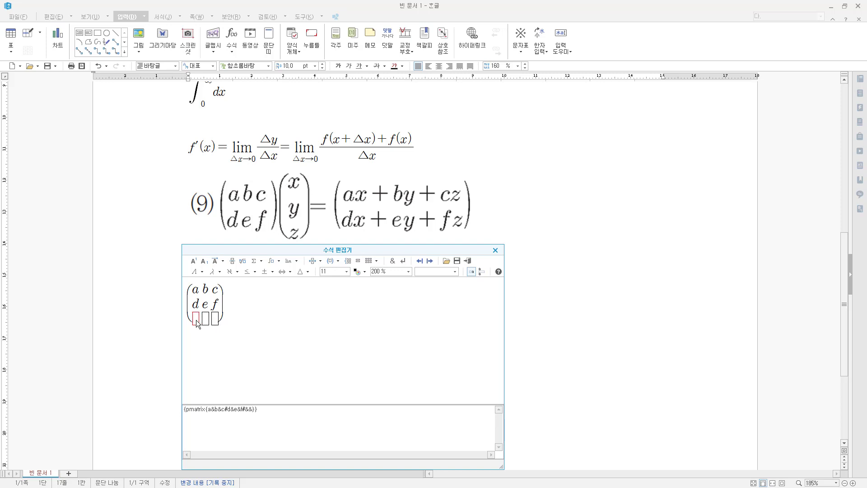
pyautogui.click(378, 263)
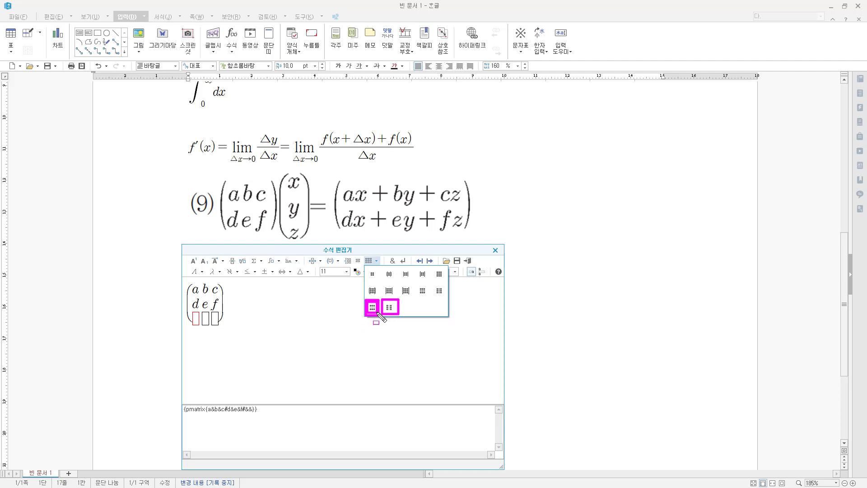
pyautogui.moveTo(380, 316)
pyautogui.mouseDown()
pyautogui.moveTo(196, 319)
pyautogui.moveTo(201, 328)
pyautogui.moveTo(376, 313)
pyautogui.mouseUp()
pyautogui.click(377, 262)
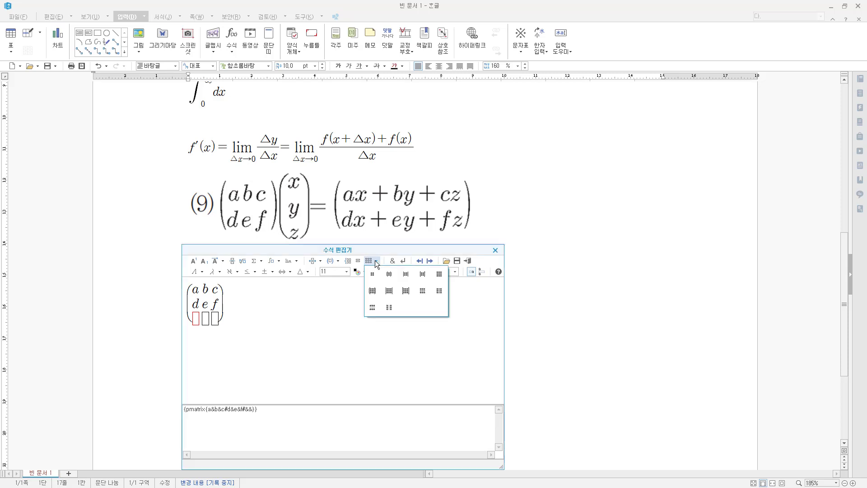
pyautogui.click(377, 308)
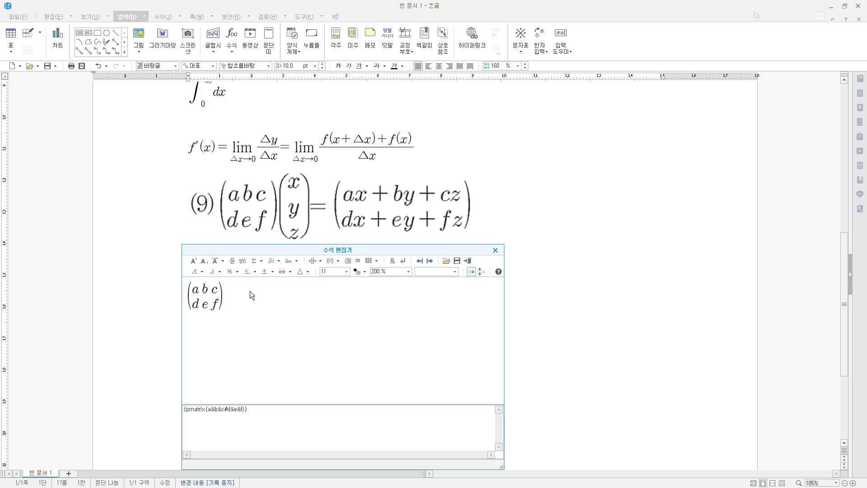
# Step: Add a second parenthesised 3×3 matrix after the first and delete two of its columns to leave a single column of three rows
pyautogui.click(377, 260)
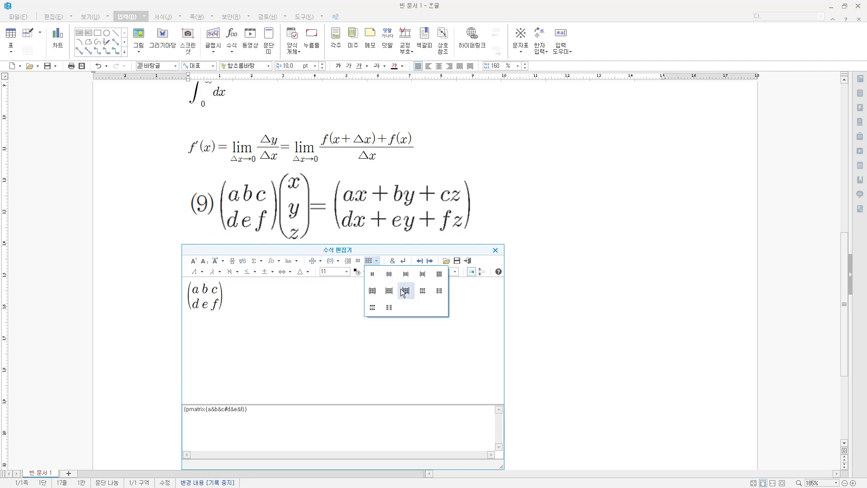
pyautogui.click(375, 291)
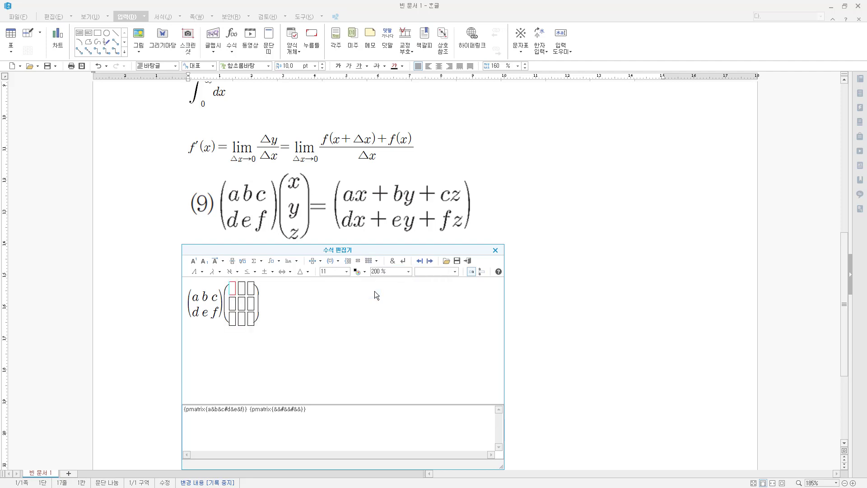
pyautogui.click(377, 262)
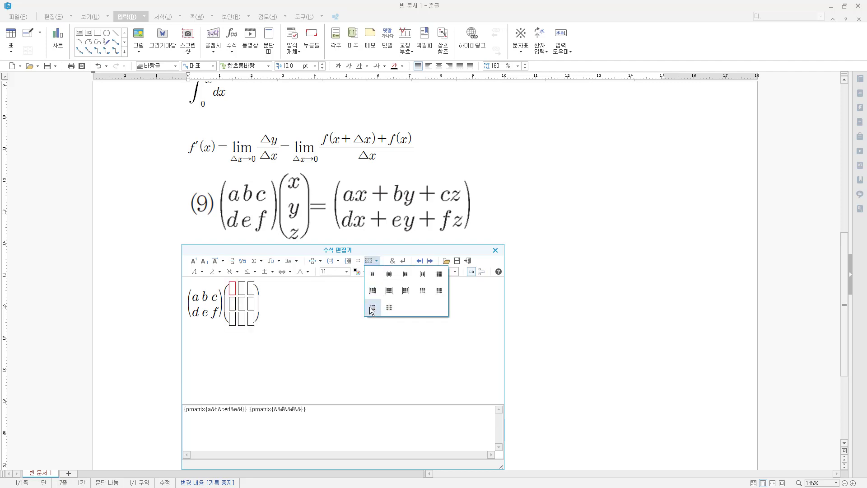
pyautogui.click(392, 311)
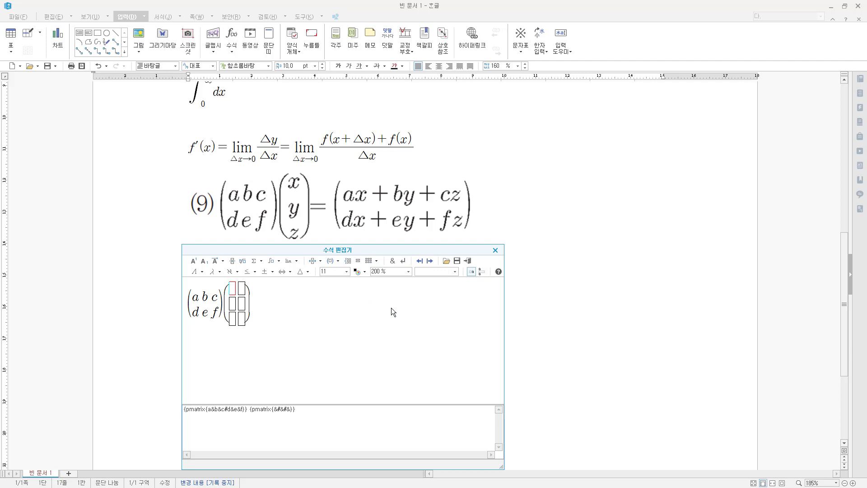
pyautogui.click(374, 261)
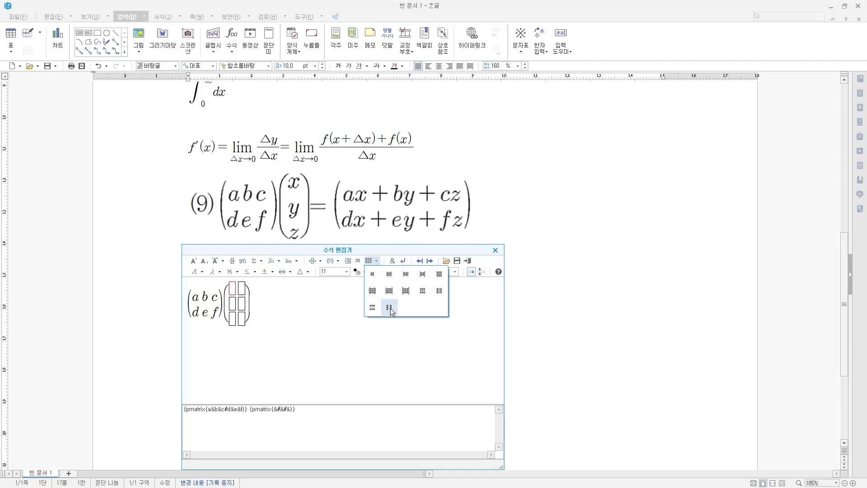
pyautogui.click(391, 309)
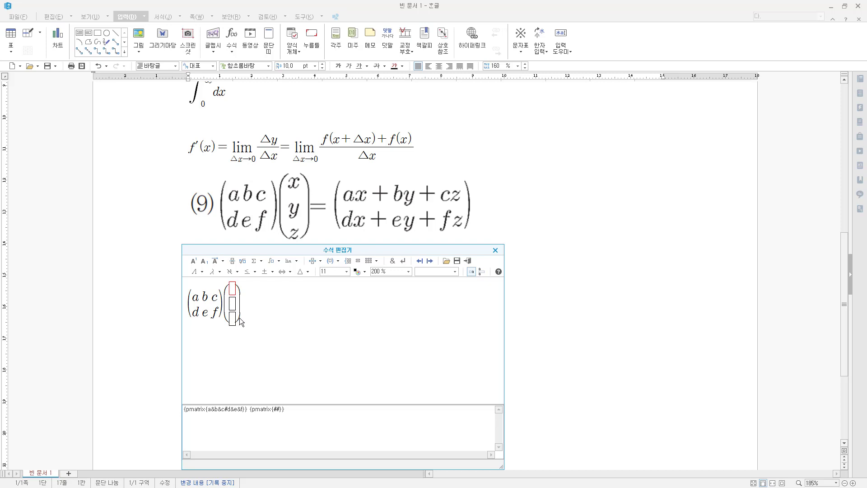
# Step: Fill the single-column matrix with x, y and z, and add an equals sign after it
pyautogui.write('x')
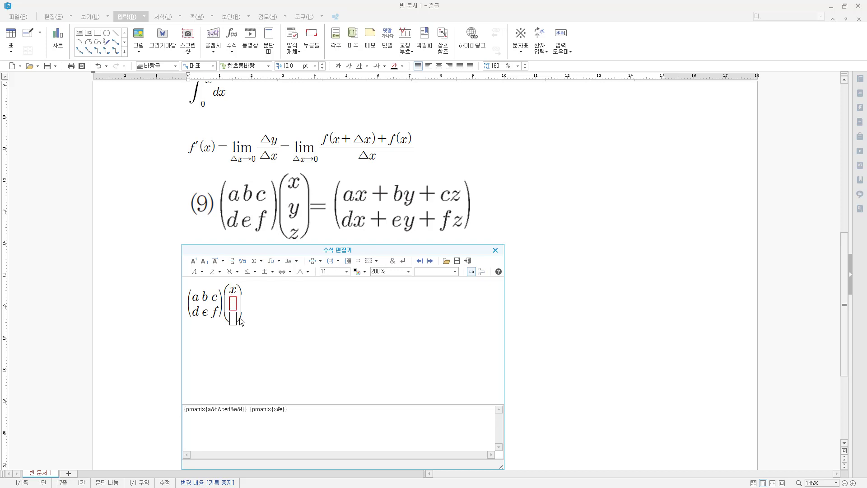
pyautogui.write('y')
pyautogui.press('Tab')
pyautogui.write('z')
pyautogui.click(266, 296)
# Step: Insert a parenthesised 2×2 matrix after the equals sign and delete one of its columns
pyautogui.click(376, 261)
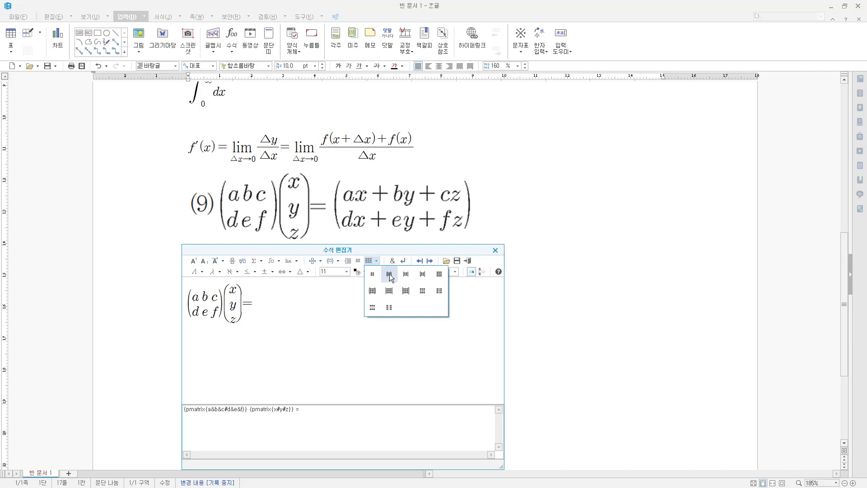
pyautogui.click(389, 274)
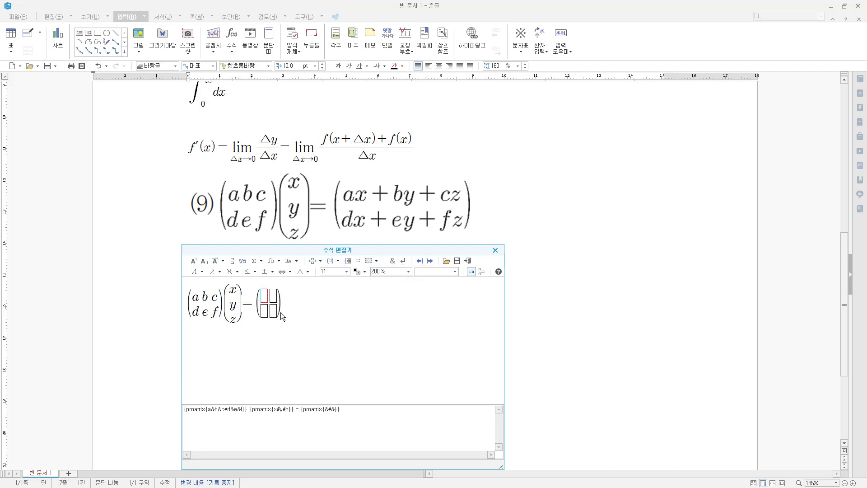
pyautogui.click(377, 262)
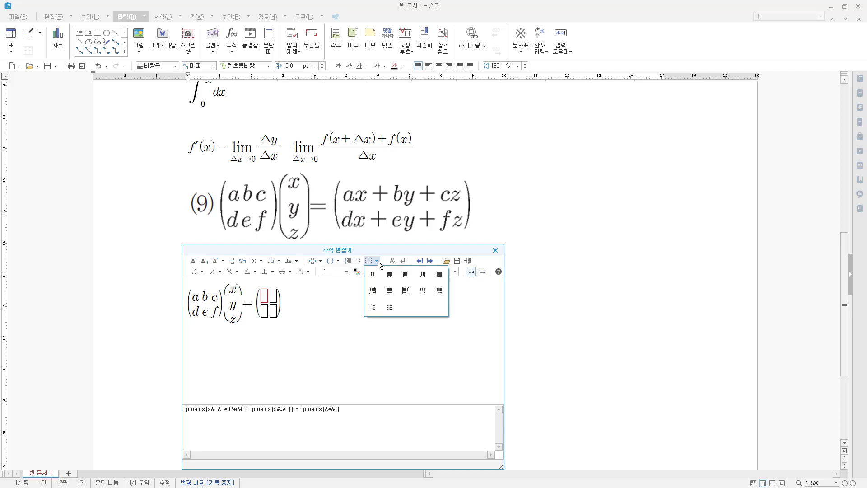
pyautogui.click(389, 307)
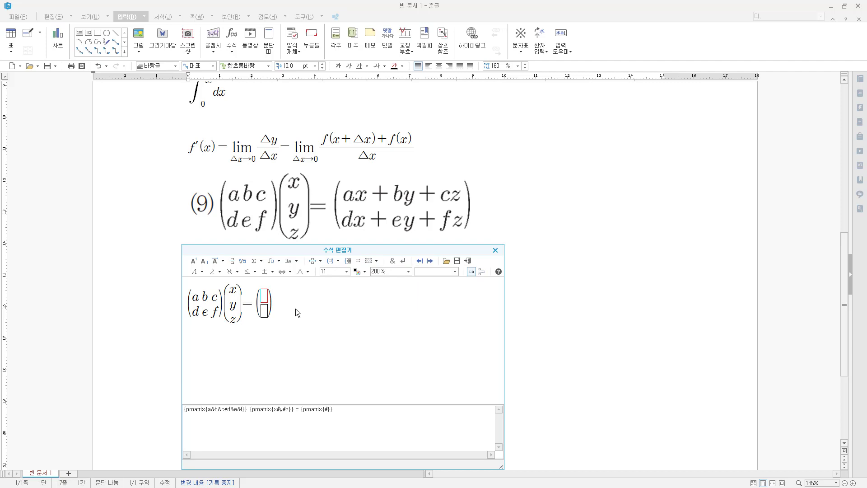
# Step: Enter ax+by+cz and dx+ey+fz in the two rows of the last matrix and insert the equation into the document
pyautogui.write('ax+')
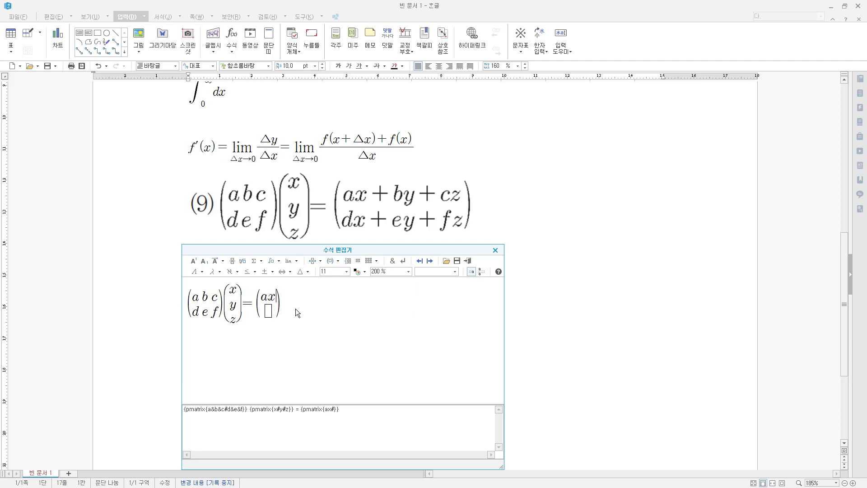
pyautogui.write('by+cz')
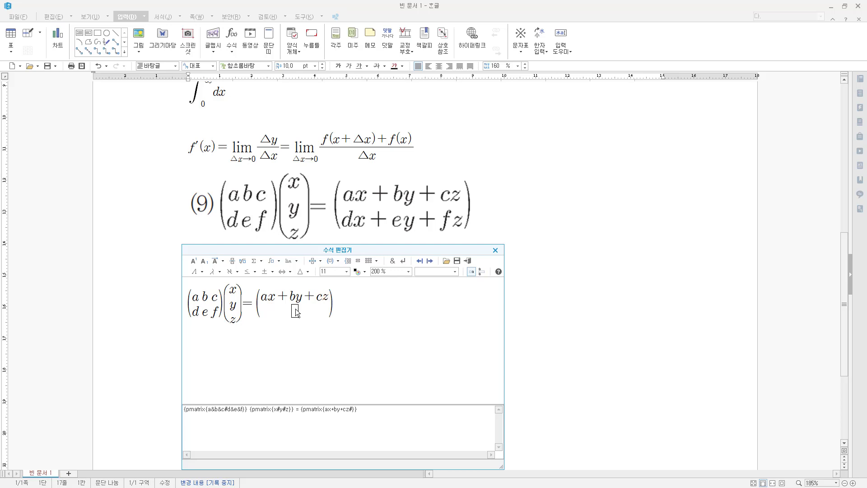
pyautogui.click(296, 312)
pyautogui.write('dx+ey+fz')
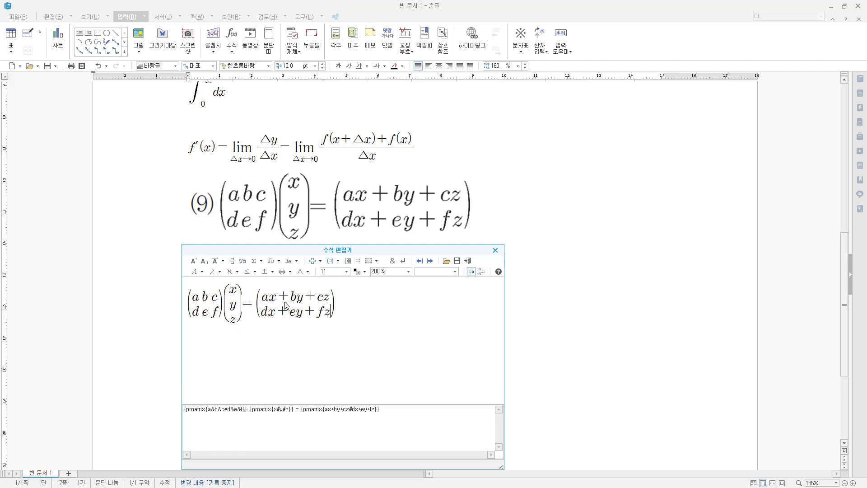
pyautogui.click(376, 261)
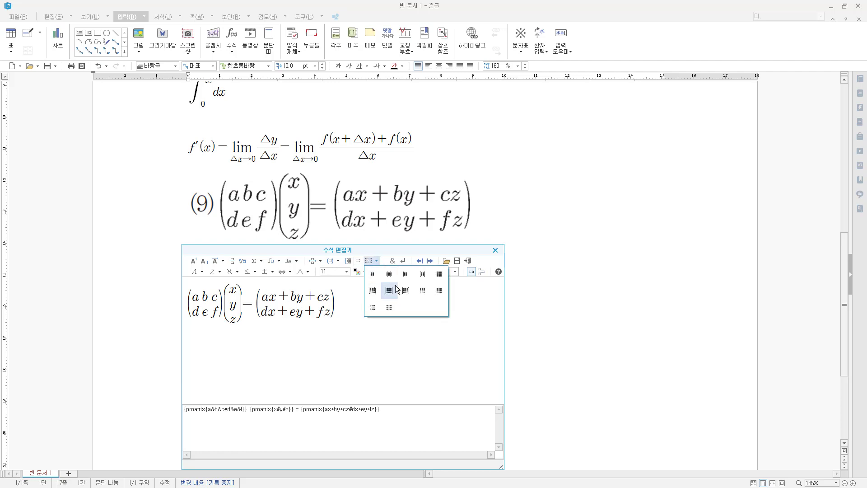
pyautogui.click(346, 313)
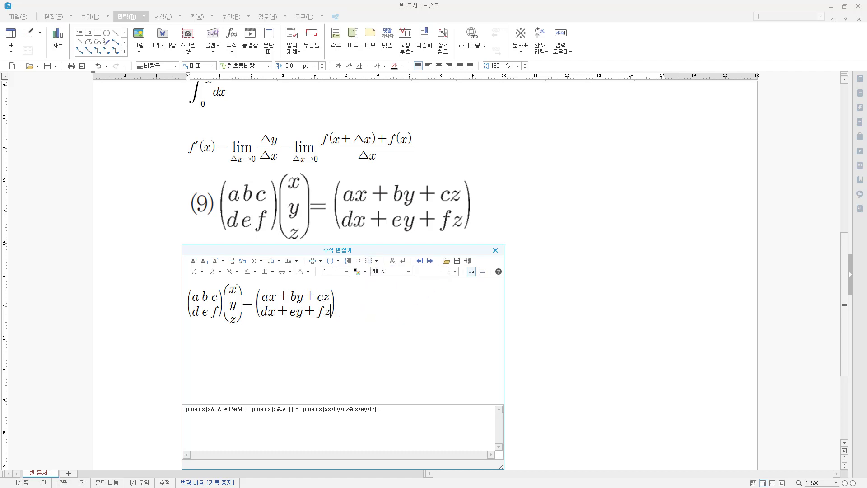
pyautogui.click(470, 264)
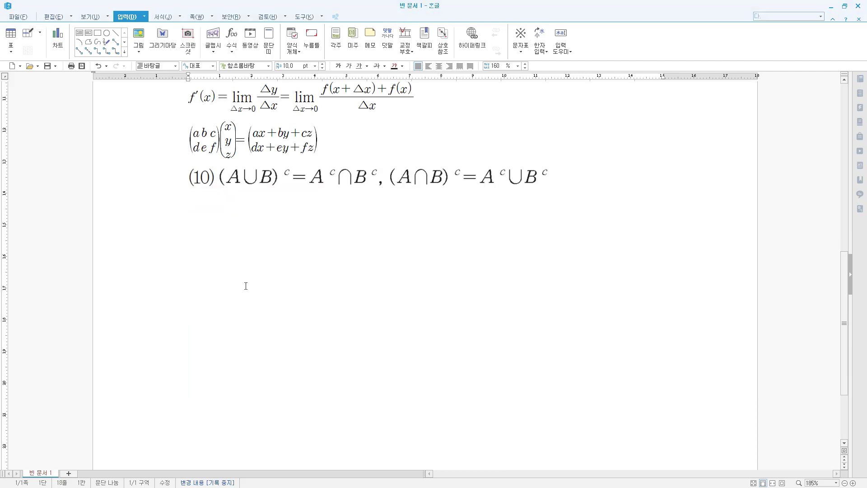
# Step: Open a new equation editor below reference formula (10), keep the formula uncovered, and enter (A∪B)
pyautogui.click(232, 48)
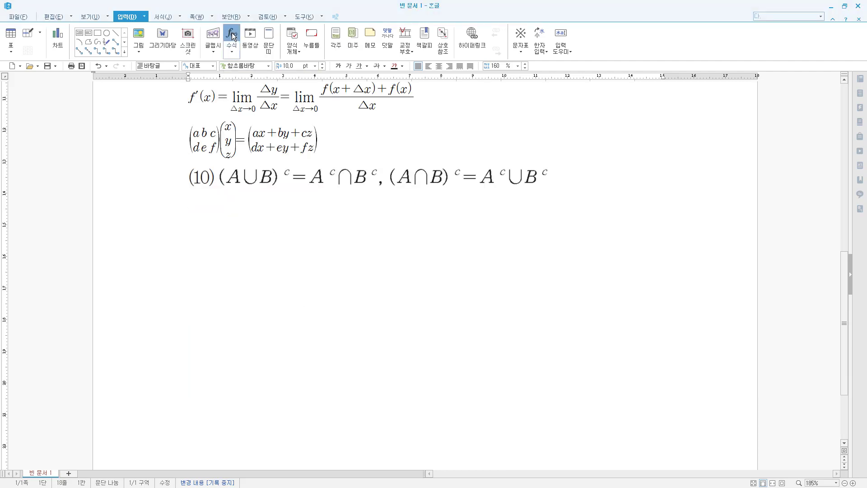
pyautogui.moveTo(264, 251); pyautogui.dragTo(270, 213)
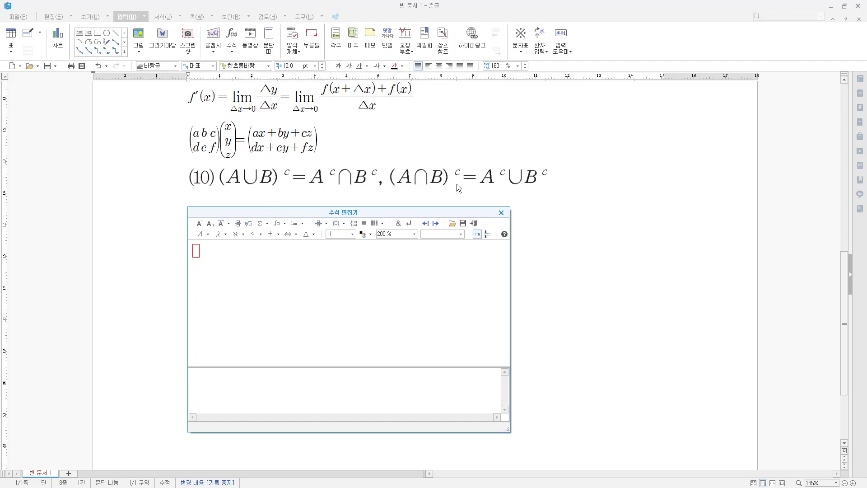
pyautogui.write('(A')
pyautogui.click(261, 234)
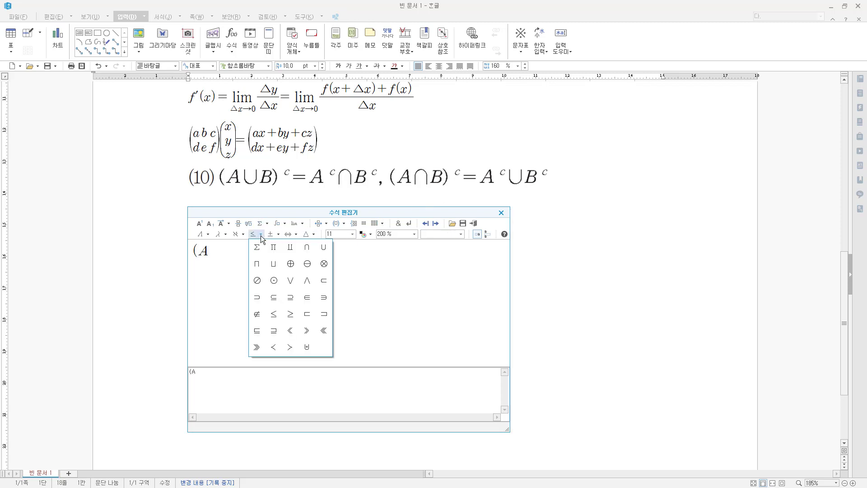
pyautogui.click(323, 248)
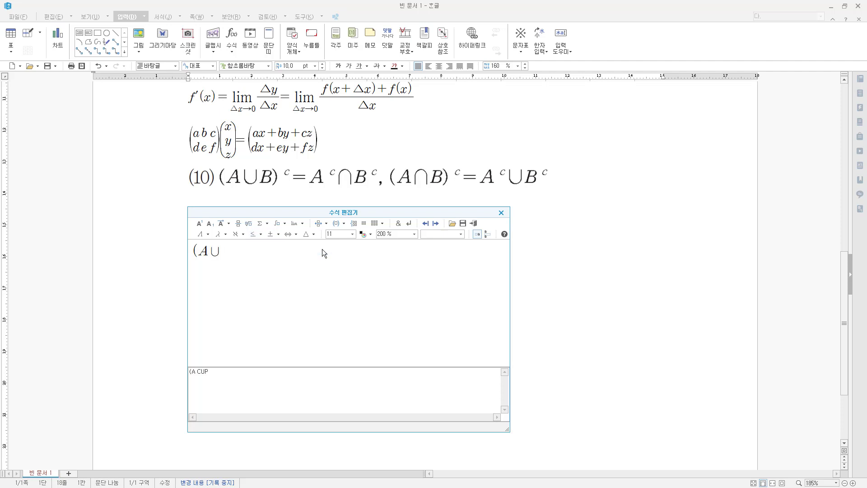
pyautogui.write('B/')
pyautogui.press('BackSpace')
pyautogui.write(')')
# Step: Add a superscript c to (A∪B) and continue the equation with =A^c∩B^c, setting each c as a superscript
pyautogui.click(202, 224)
pyautogui.write('=A')
pyautogui.click(199, 225)
pyautogui.write('c')
pyautogui.click(261, 234)
pyautogui.click(308, 249)
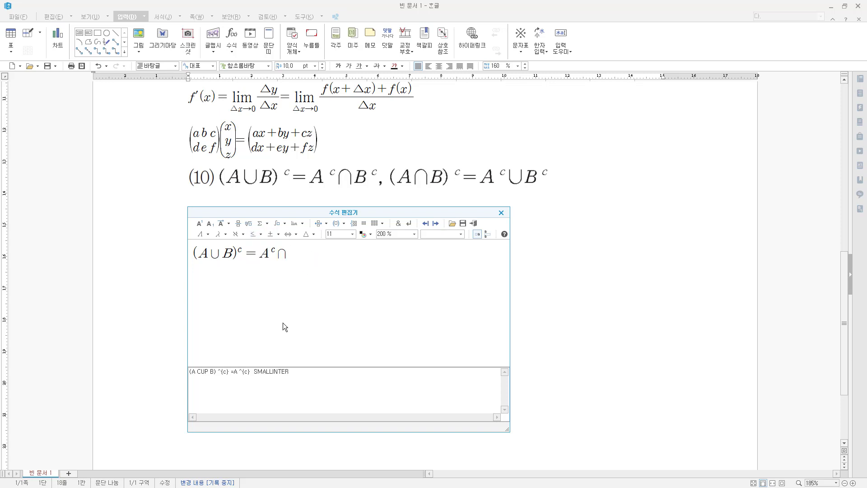
pyautogui.write('B')
pyautogui.click(200, 223)
pyautogui.write('c')
pyautogui.press('Right')
# Step: Continue the equation after a comma with (A∩B)^c=A^c, setting each c as a superscript
pyautogui.write(',(A')
pyautogui.click(261, 233)
pyautogui.click(308, 250)
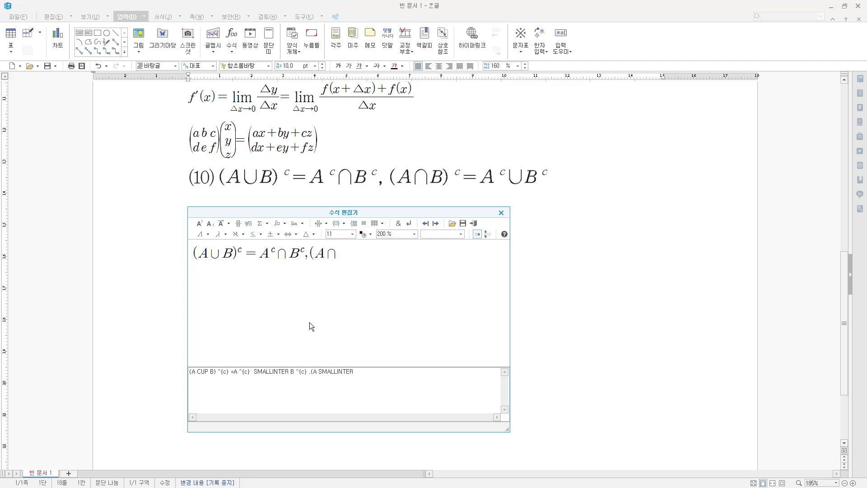
pyautogui.write('B)')
pyautogui.click(199, 223)
pyautogui.write('c} =A')
pyautogui.click(199, 223)
pyautogui.write('c} =A ^{c}')
# Step: Complete the equation with ∪B and a superscript c, and insert it into the document
pyautogui.click(261, 232)
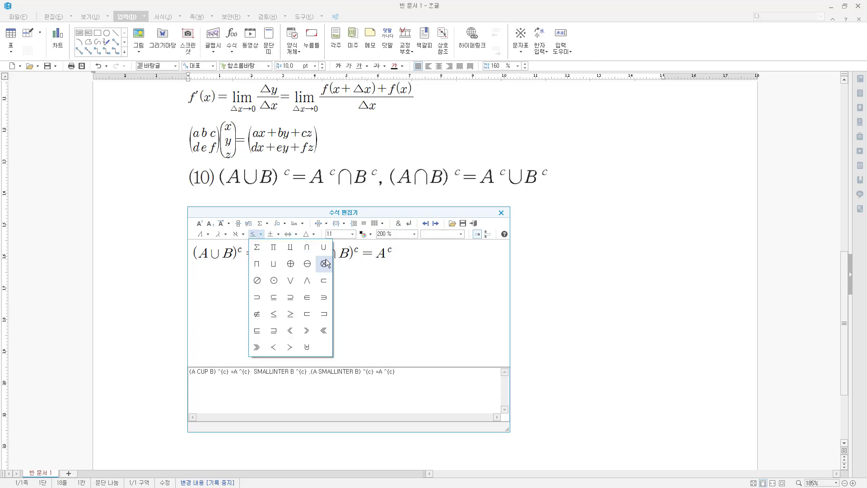
pyautogui.click(322, 251)
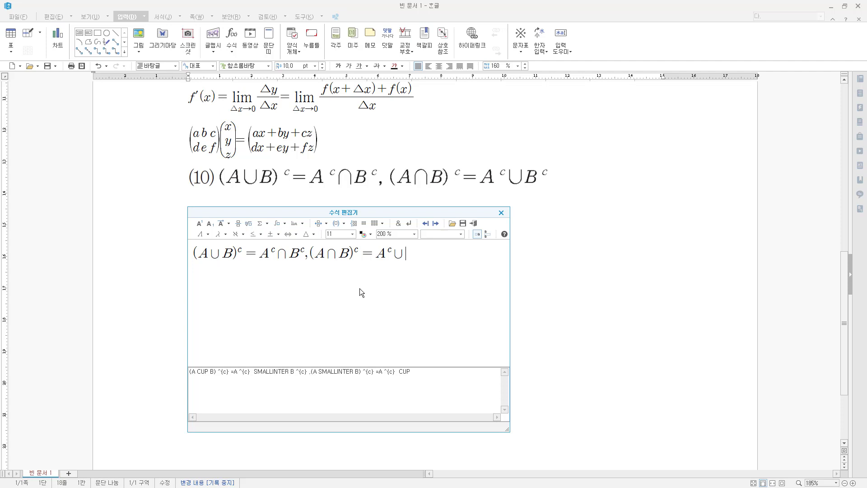
pyautogui.write('B')
pyautogui.click(200, 224)
pyautogui.write('c')
pyautogui.click(474, 223)
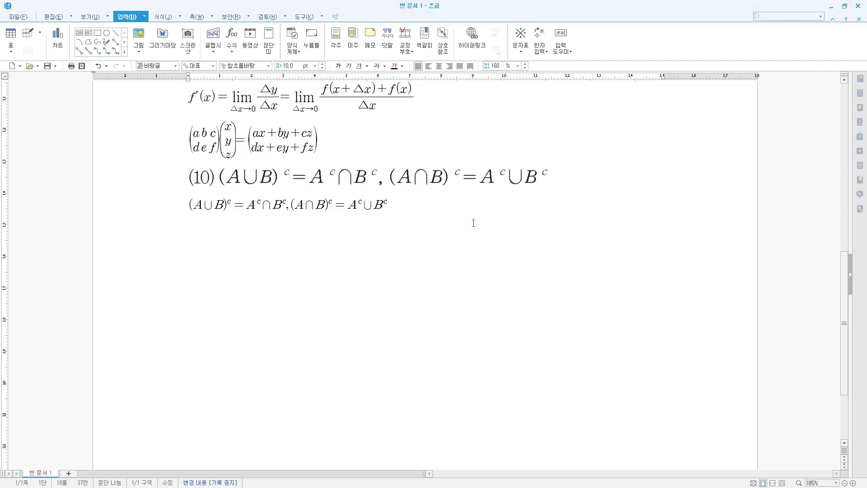
pyautogui.scroll(7, 359, 282)
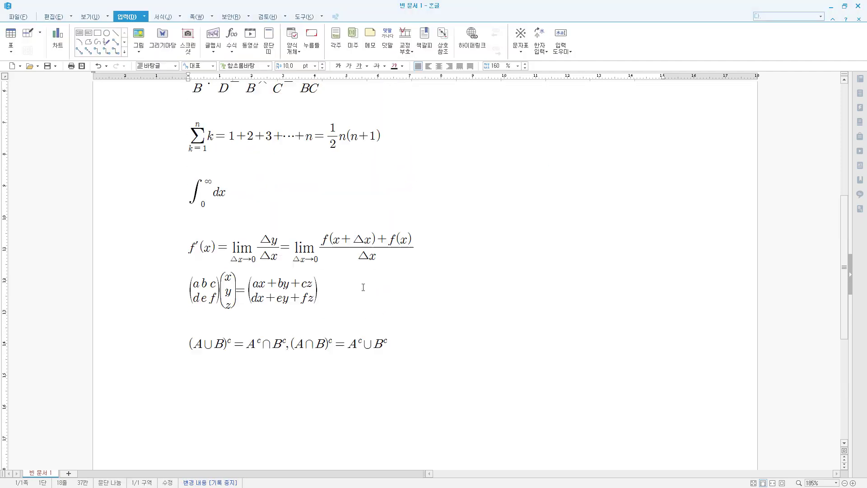
pyautogui.scroll(3, 363, 288)
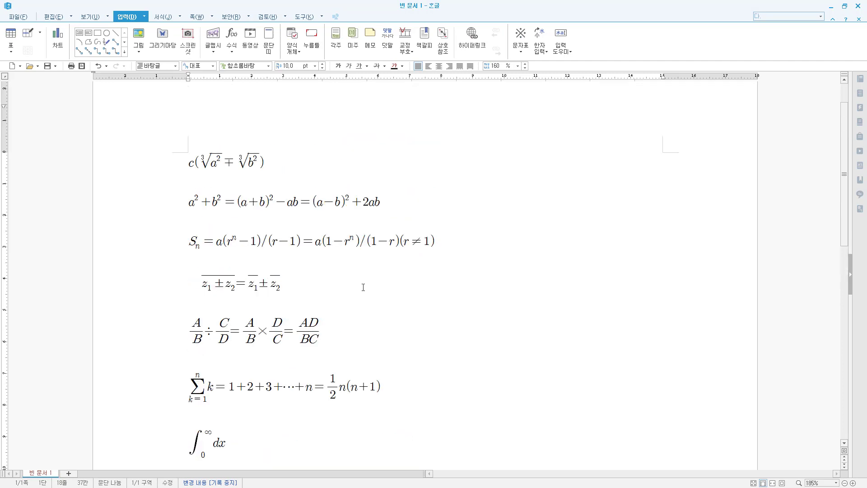
pyautogui.scroll(-9, 363, 288)
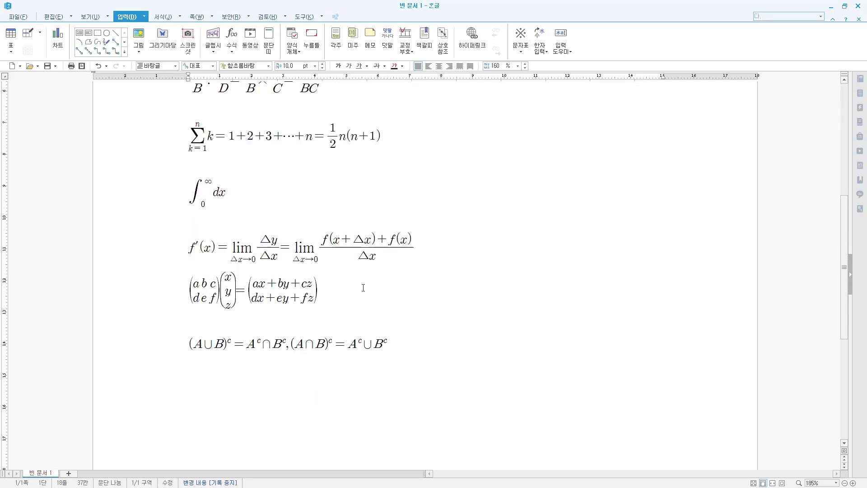